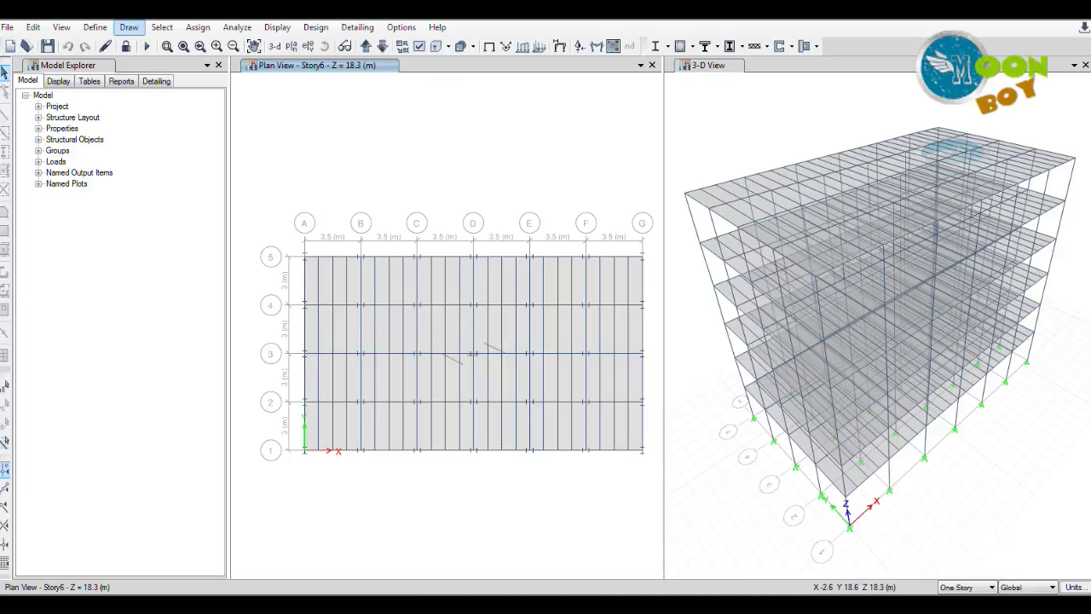
Unlock the model and accept deletion of its analysis results.
click(129, 26)
click(344, 99)
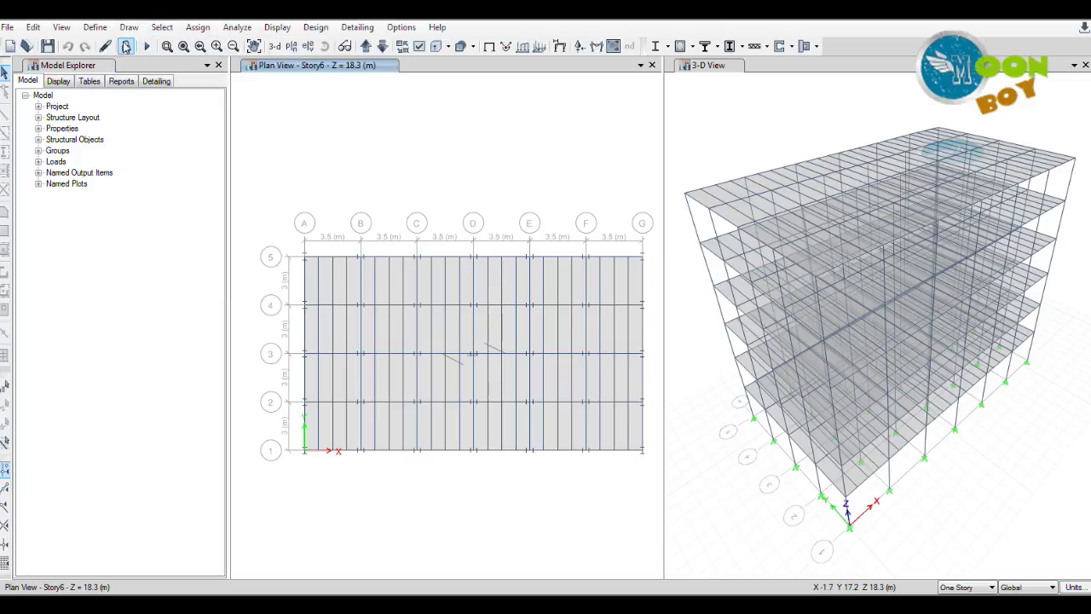
click(125, 46)
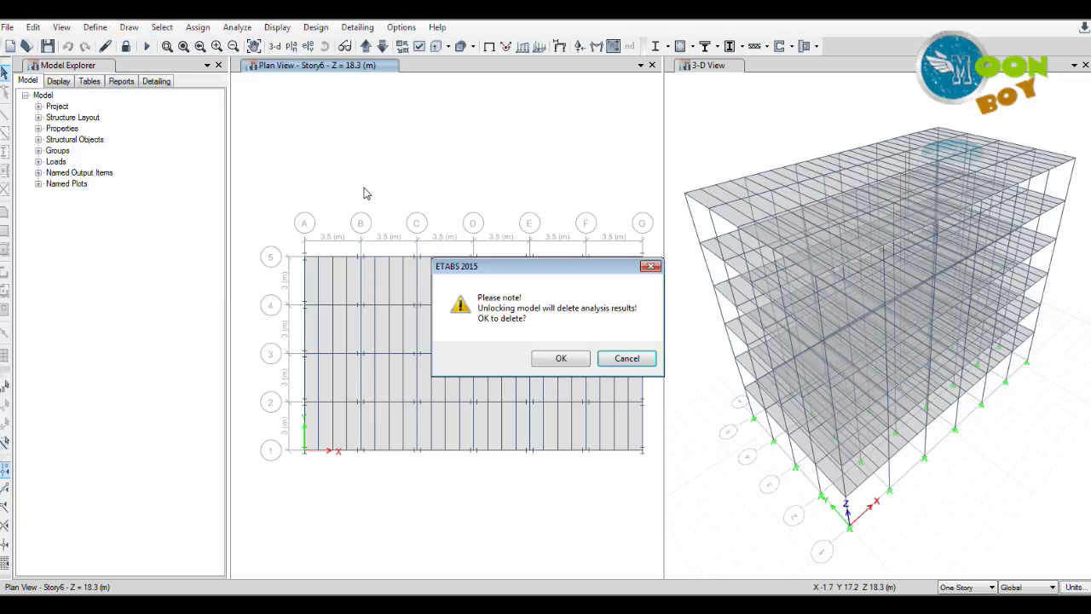
click(560, 359)
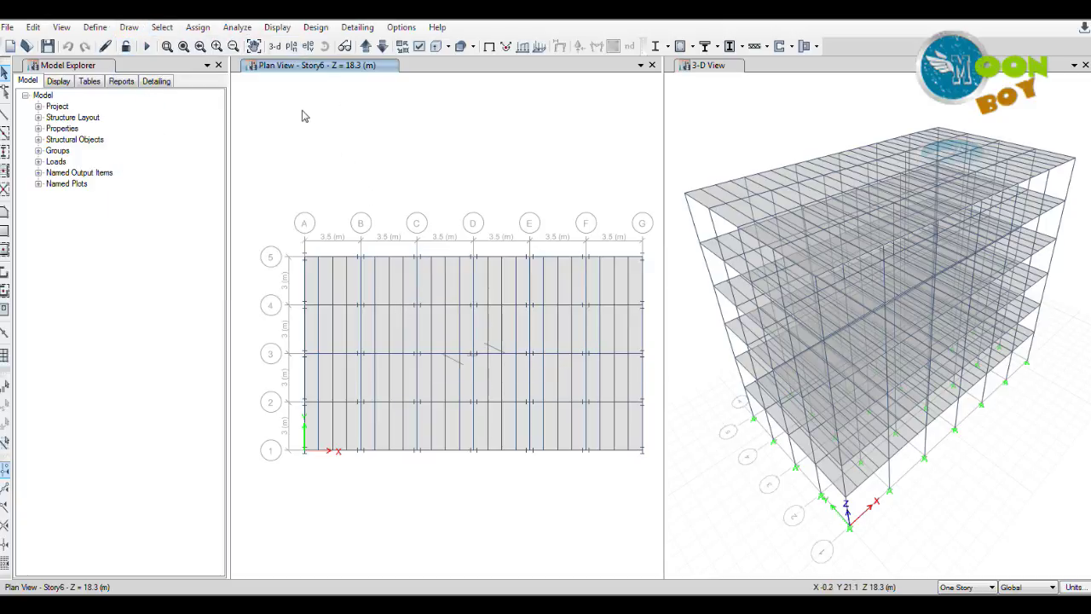
Open the load combination definitions and examine the load cases and scale factors of DCmpC1.
click(94, 27)
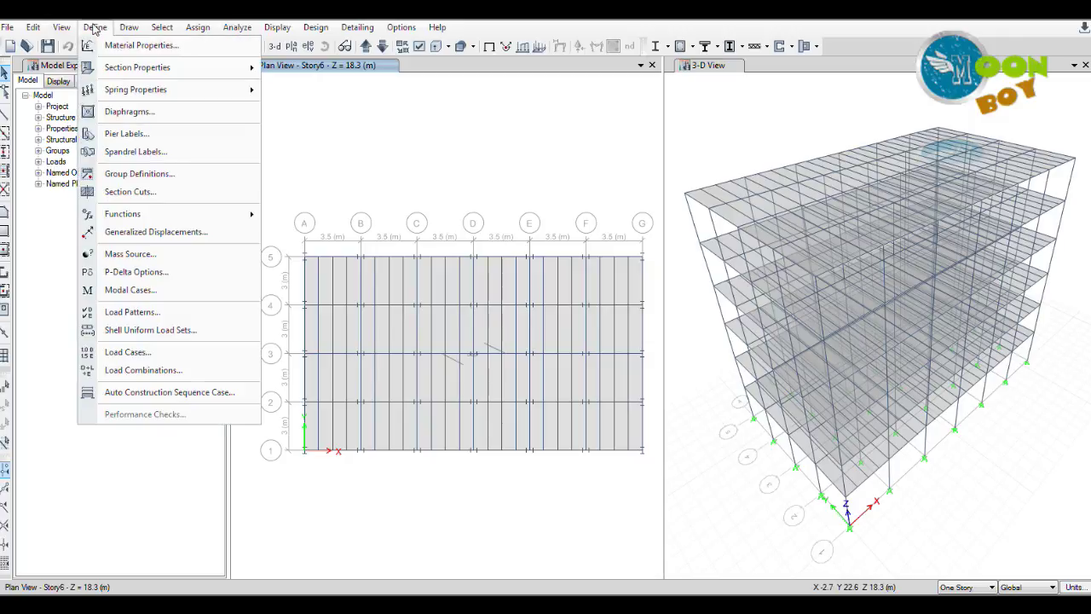
click(145, 369)
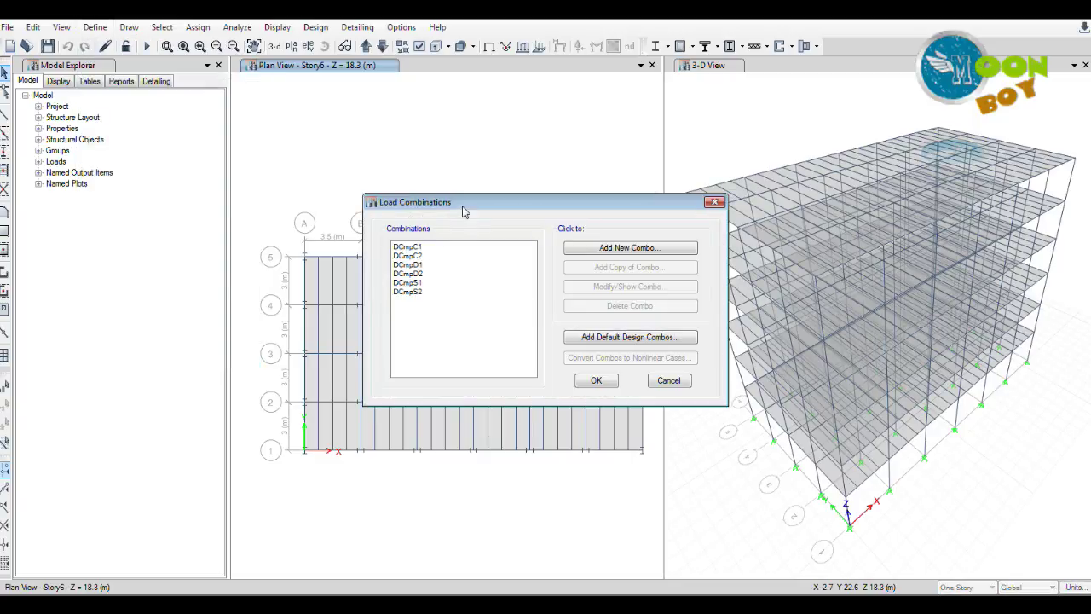
drag(464, 209, 416, 224)
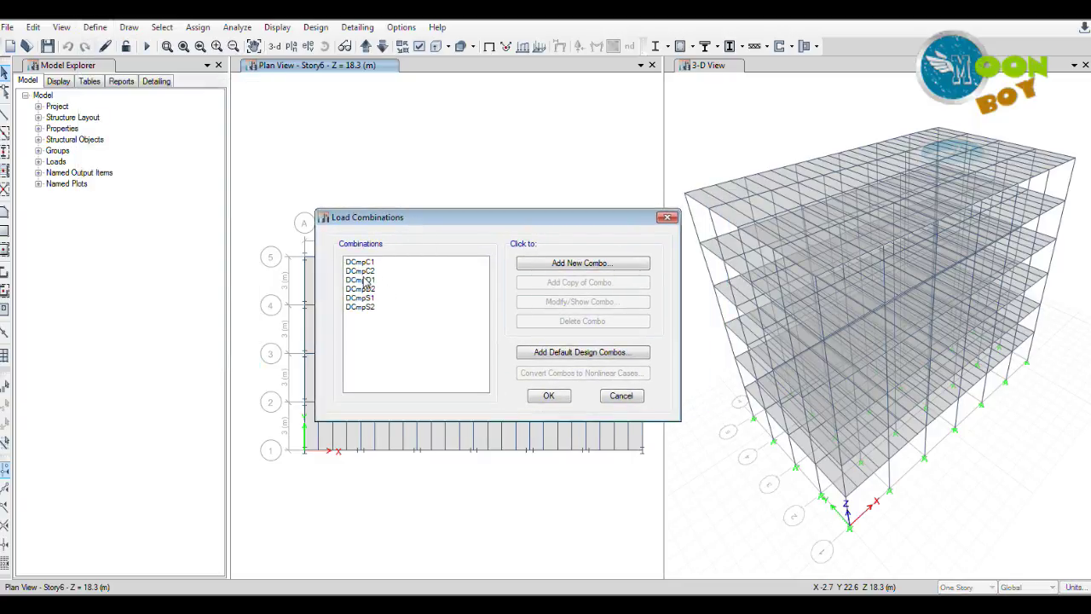
drag(381, 226, 361, 227)
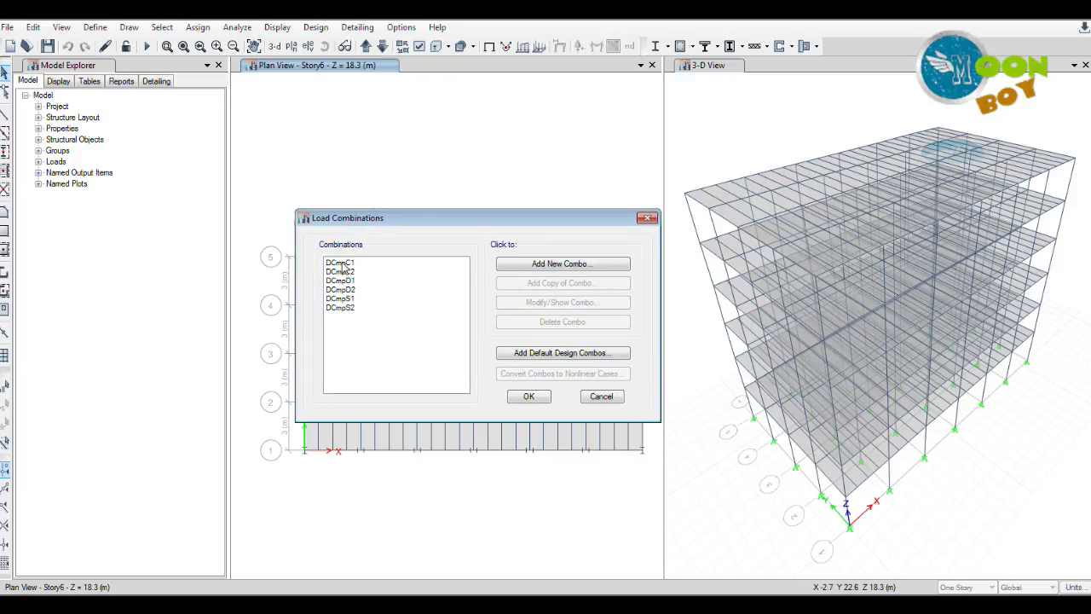
click(341, 263)
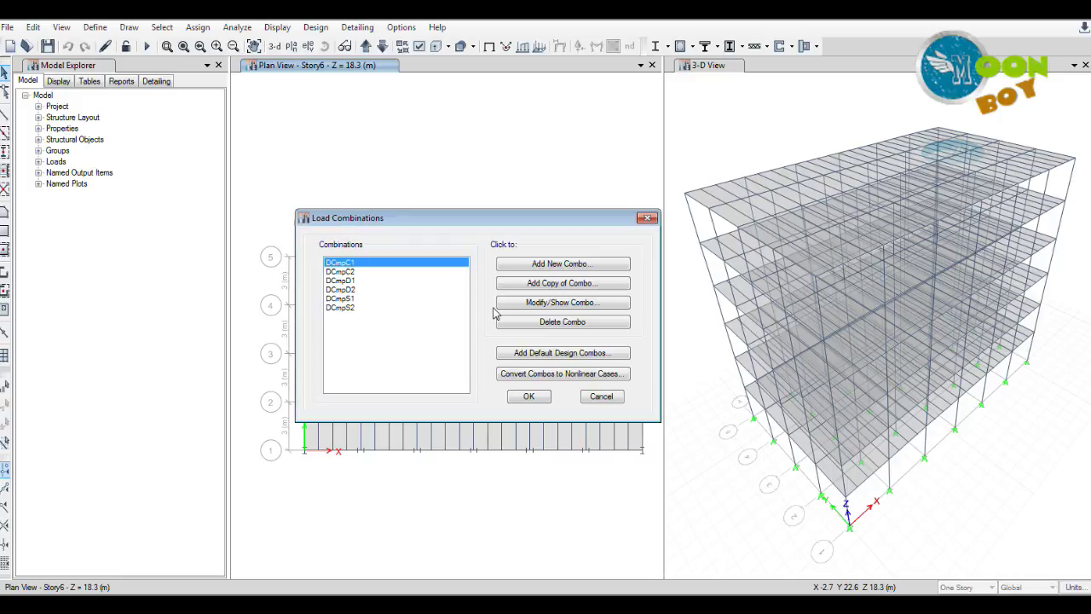
drag(478, 228, 451, 233)
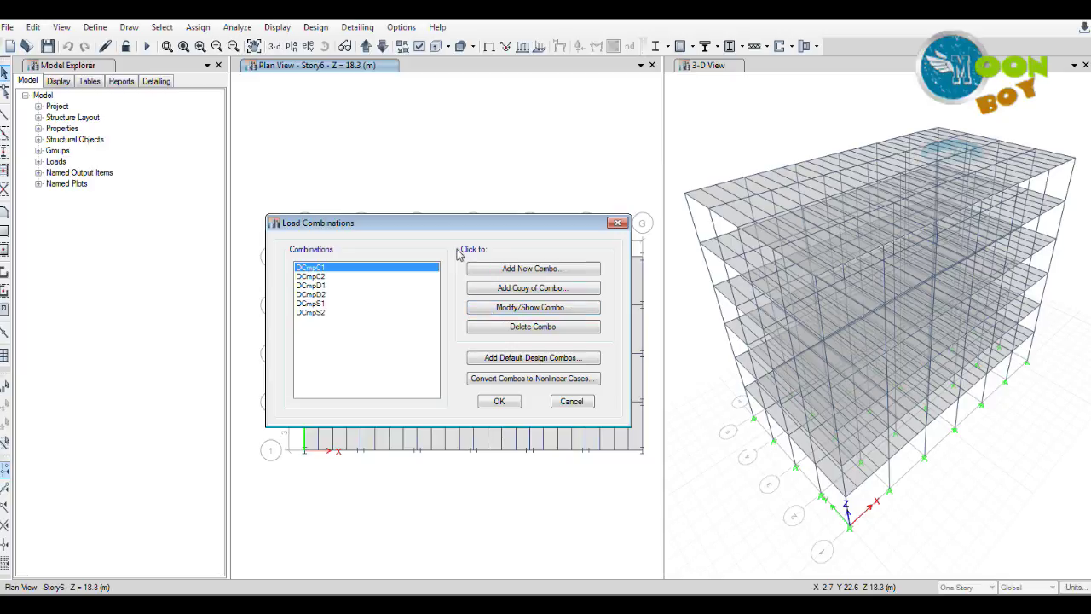
drag(462, 225, 446, 256)
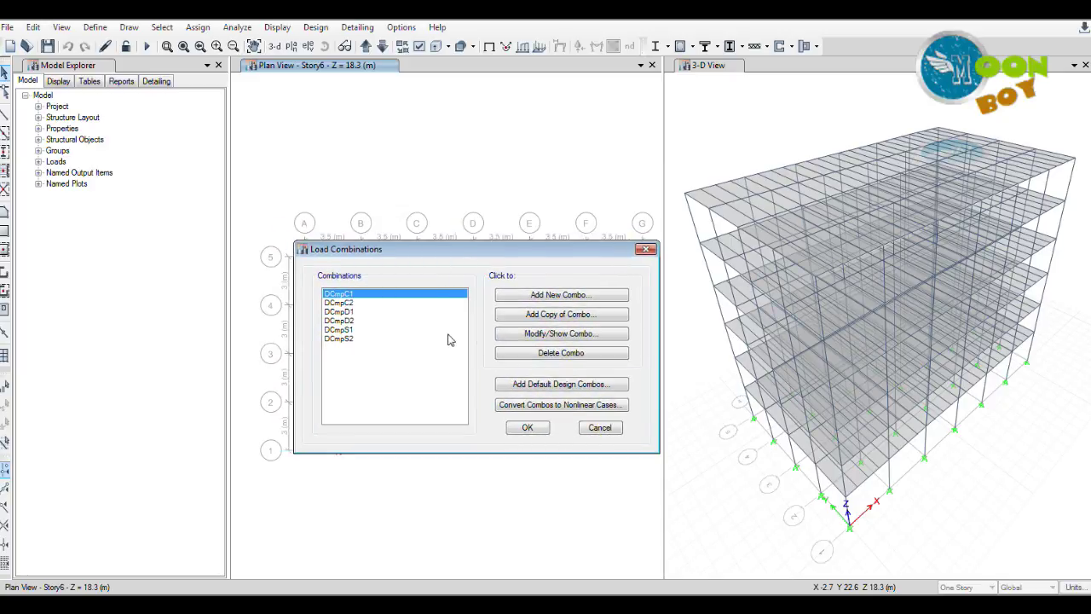
click(521, 336)
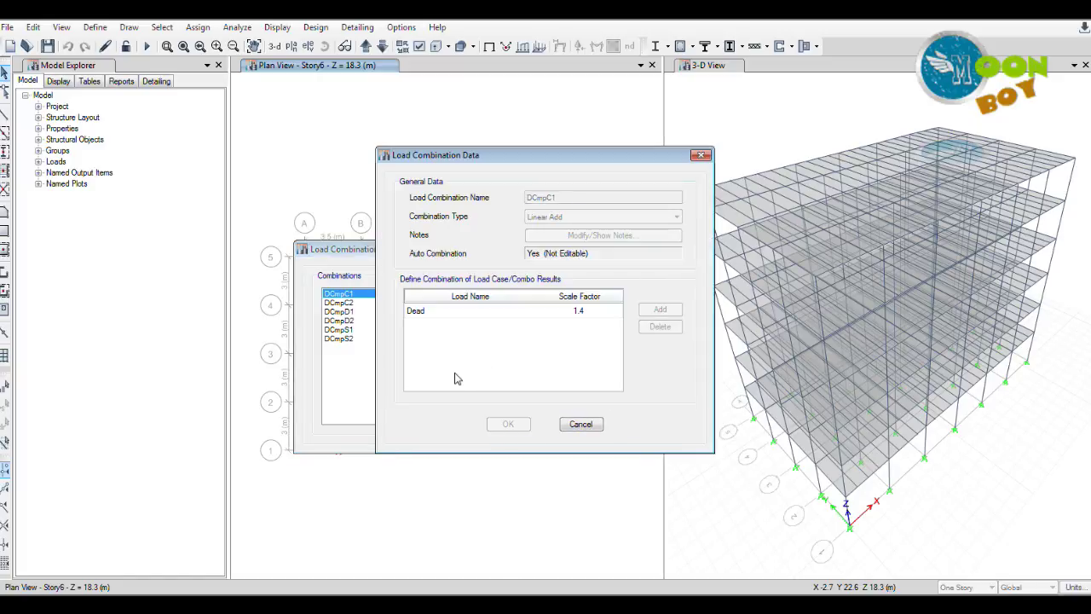
click(700, 154)
Examine the load cases and scale factors of combinations DCmpC2 and DCmpD1.
click(358, 303)
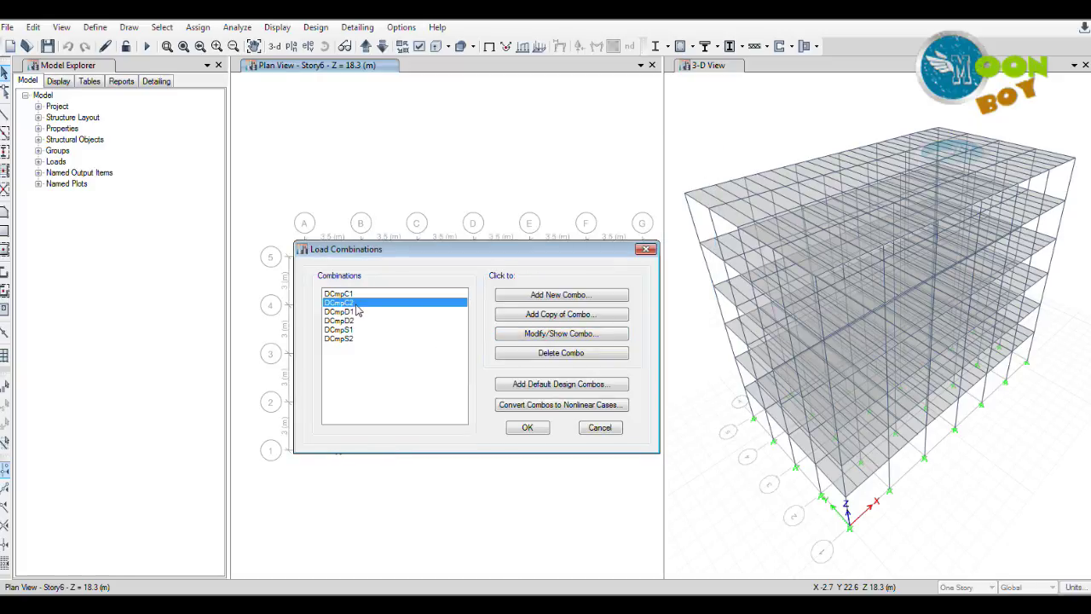
click(533, 337)
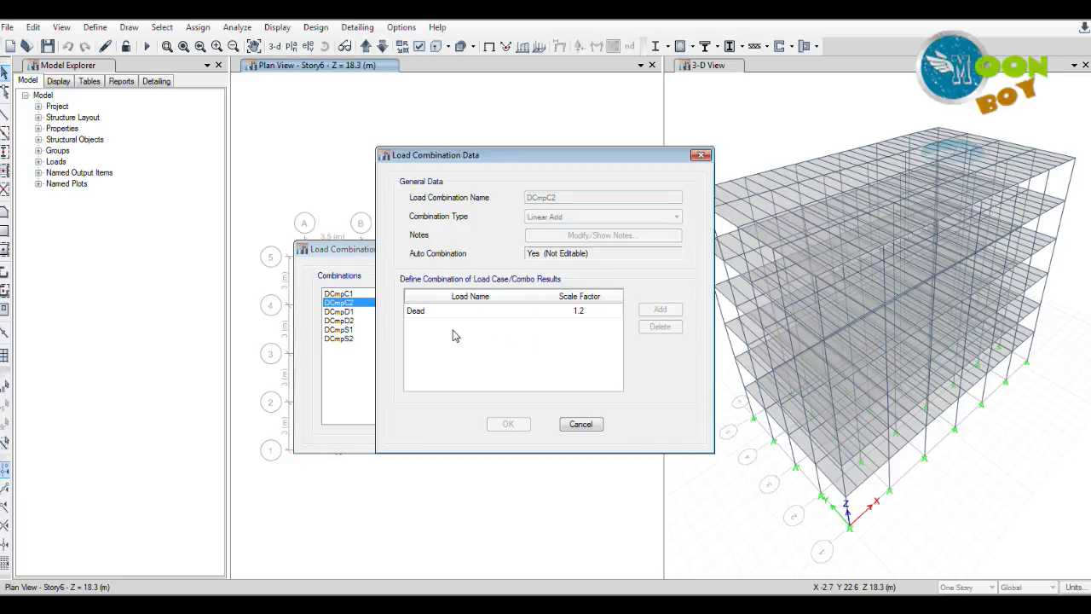
click(701, 155)
click(356, 312)
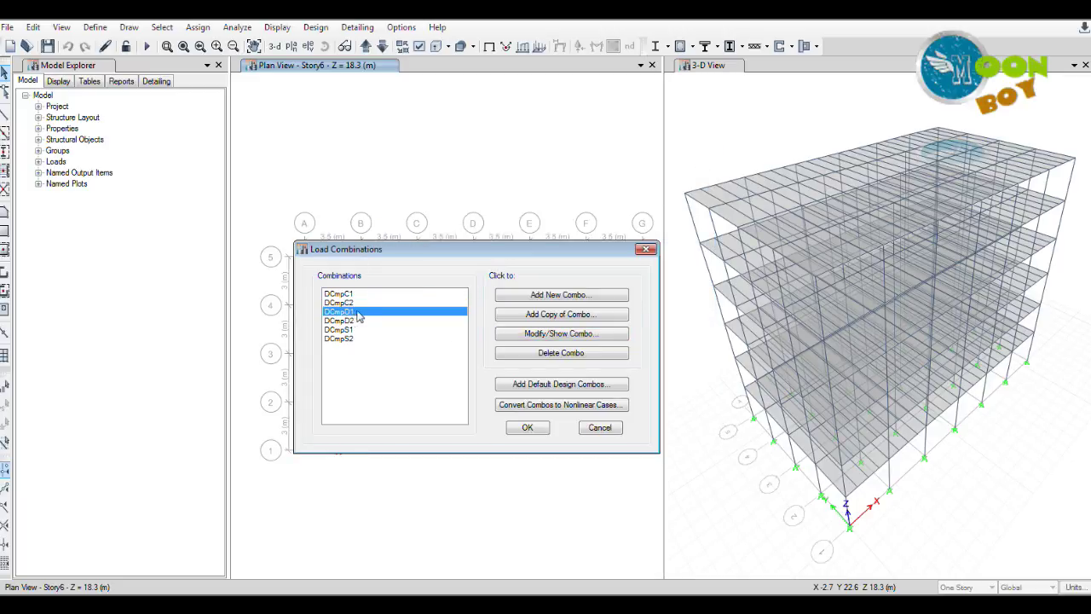
click(530, 334)
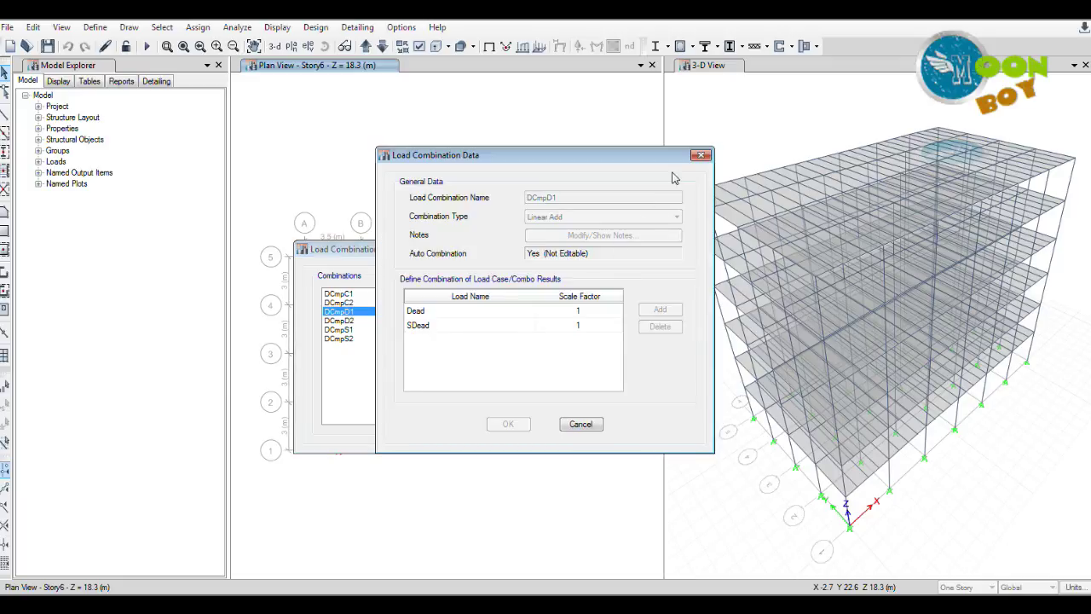
click(701, 155)
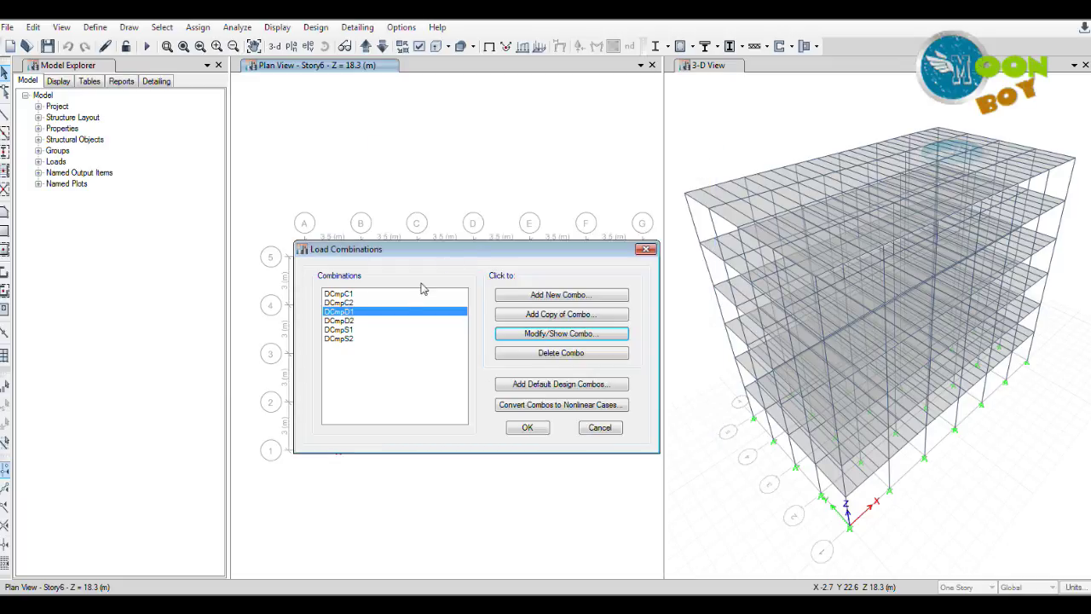
Examine the load cases and scale factors of combination DCmpD2.
click(363, 321)
click(522, 334)
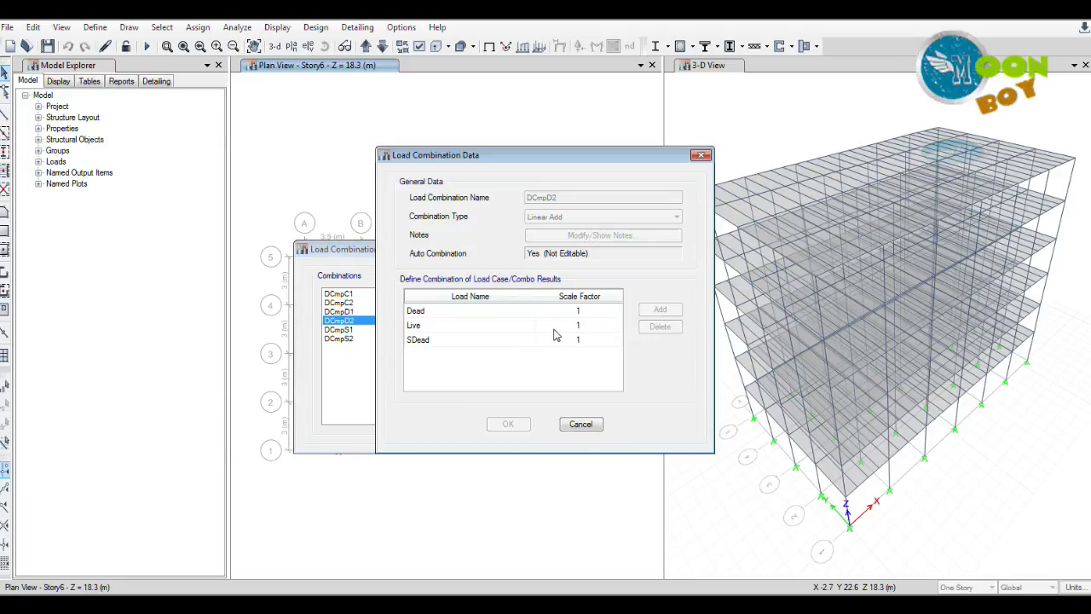
click(700, 155)
click(348, 330)
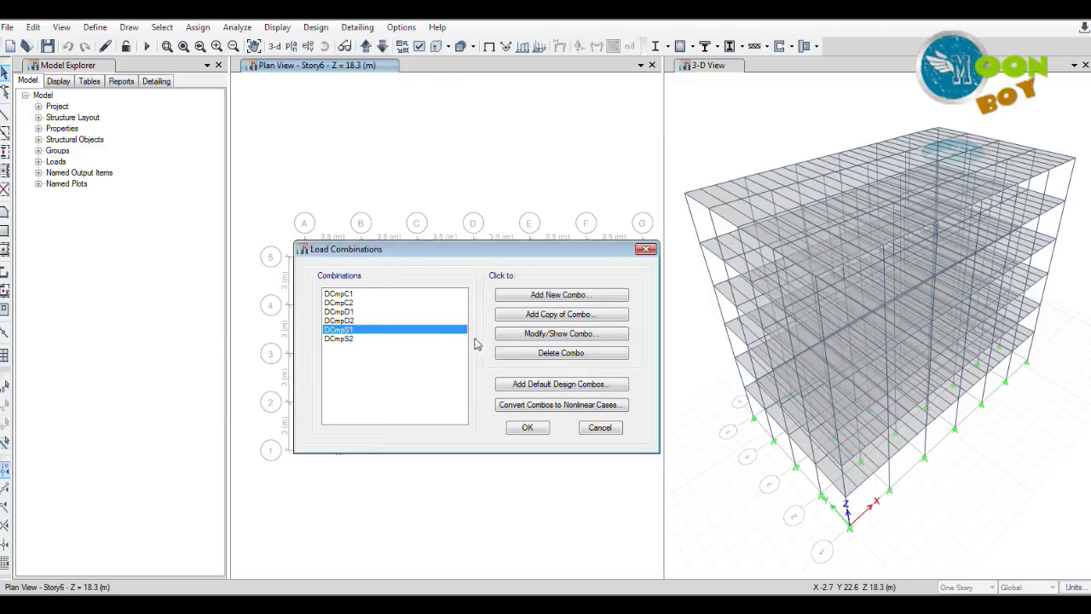
click(365, 321)
click(560, 337)
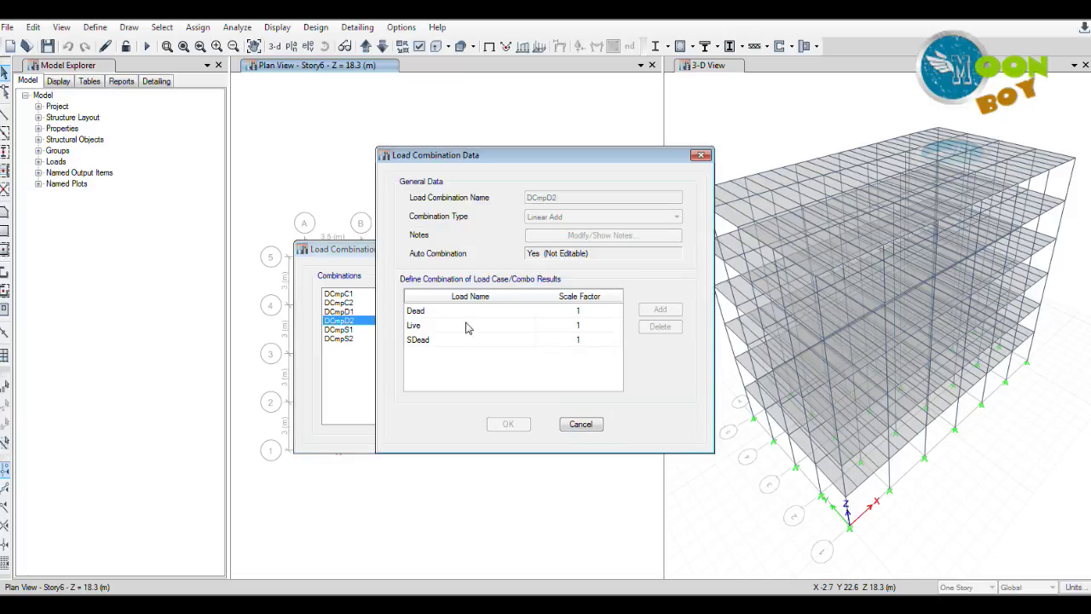
click(701, 156)
Examine the load cases and scale factors of combinations DCmpS1 and DCmpS2.
click(350, 329)
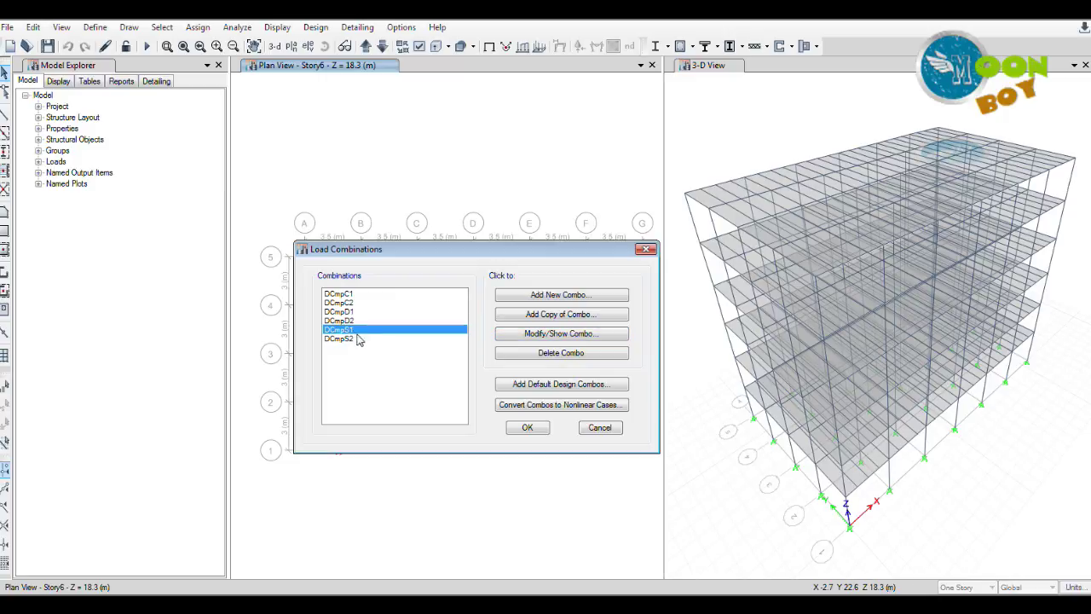
click(534, 340)
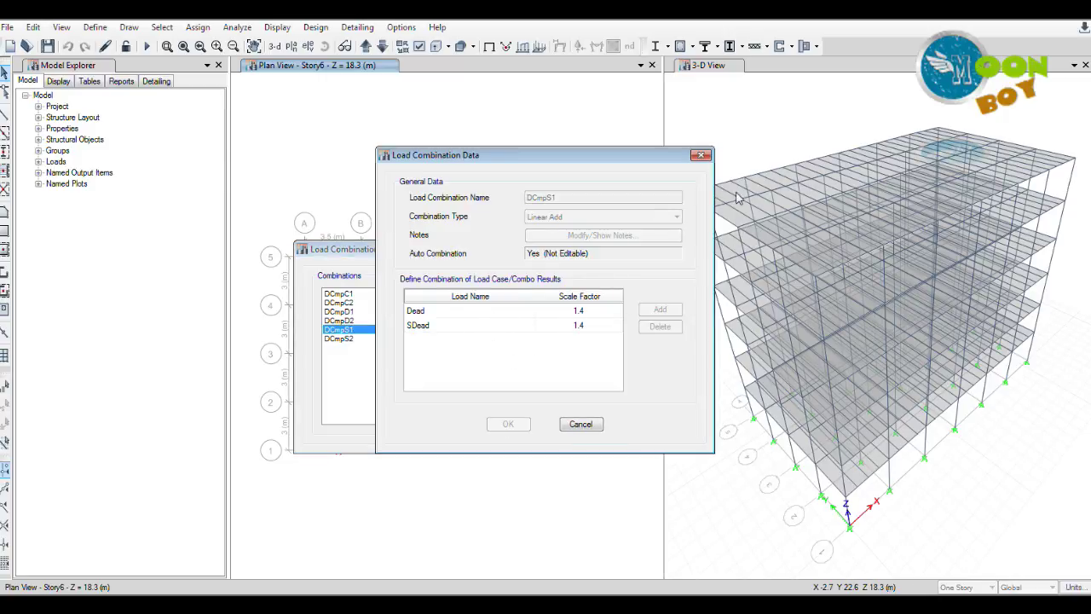
click(701, 155)
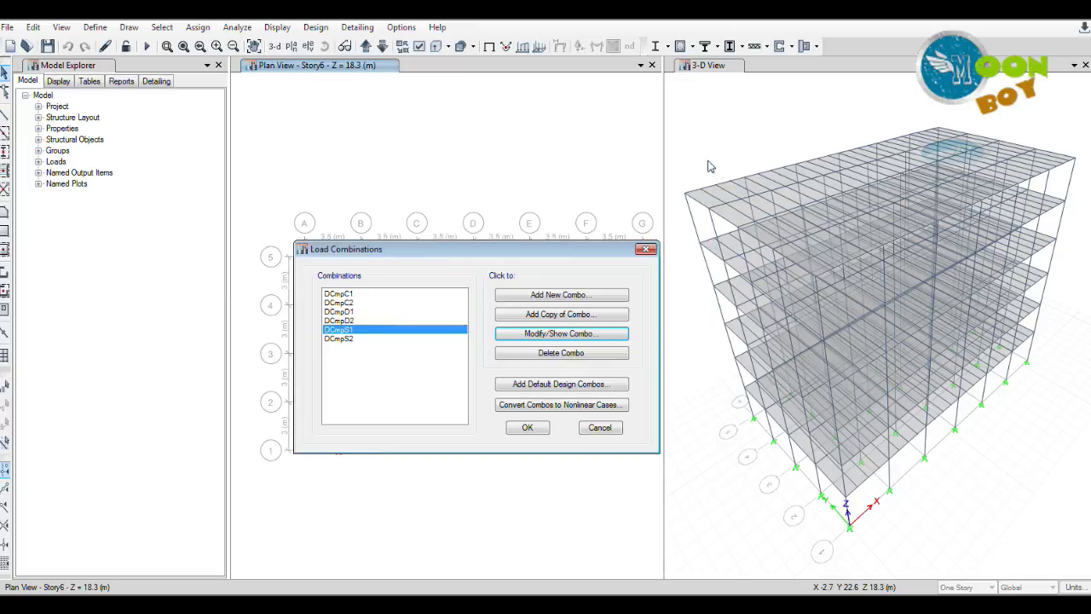
click(355, 340)
click(539, 335)
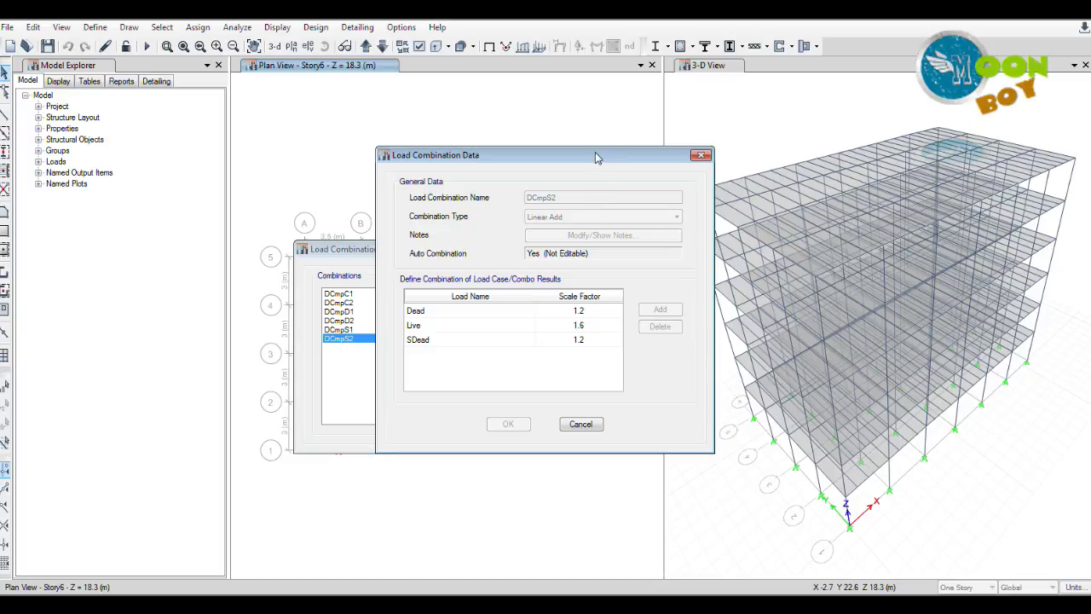
drag(596, 157, 634, 161)
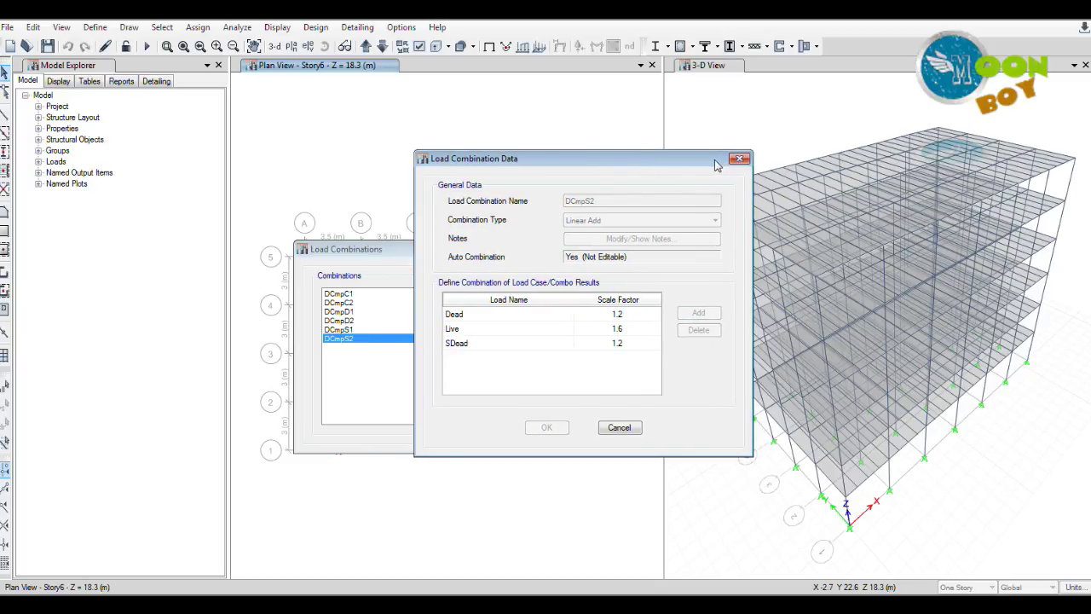
drag(711, 164, 705, 198)
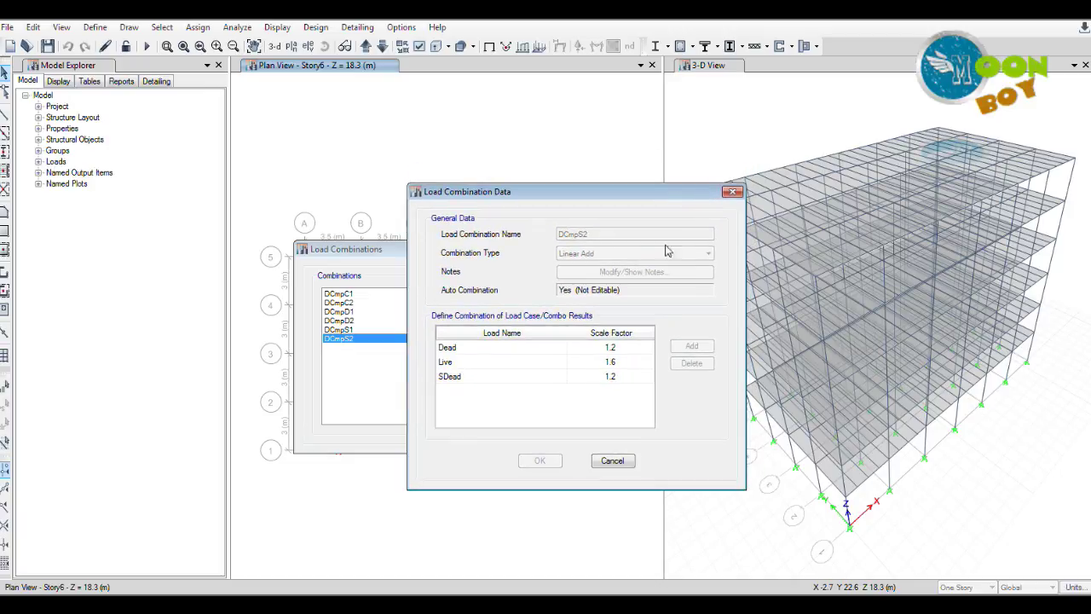
click(732, 192)
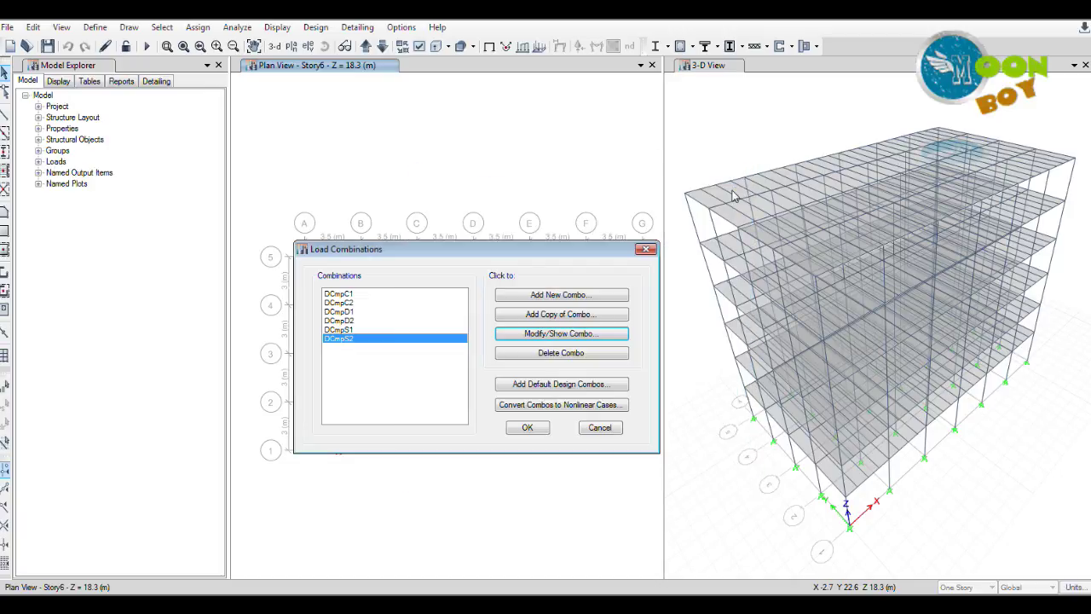
Create a new load combination named Comb1.5 and set its Dead load scale factor to 1.5.
click(561, 295)
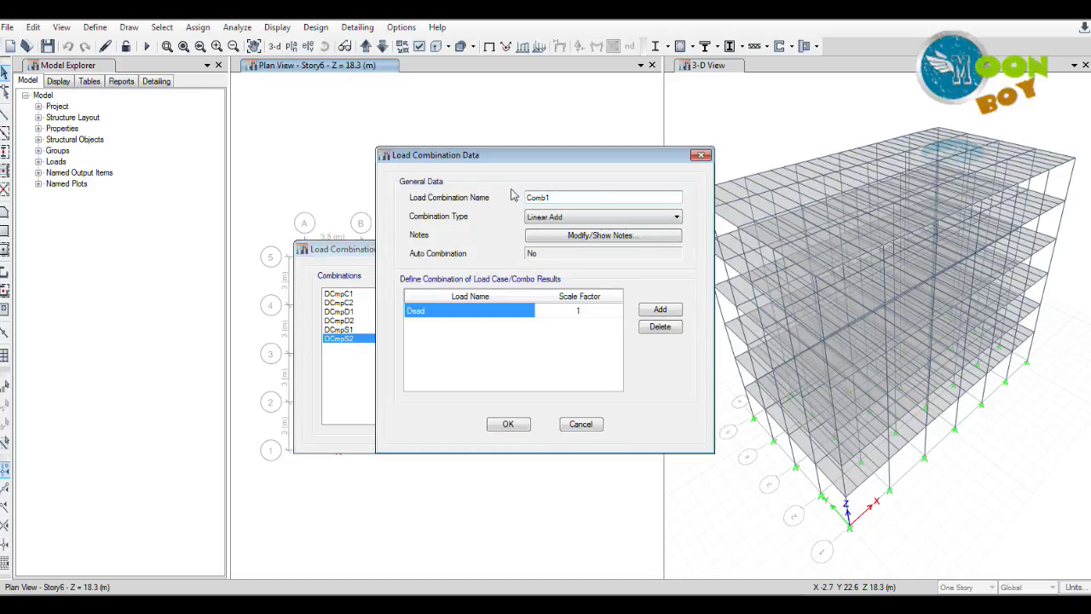
drag(521, 165, 624, 189)
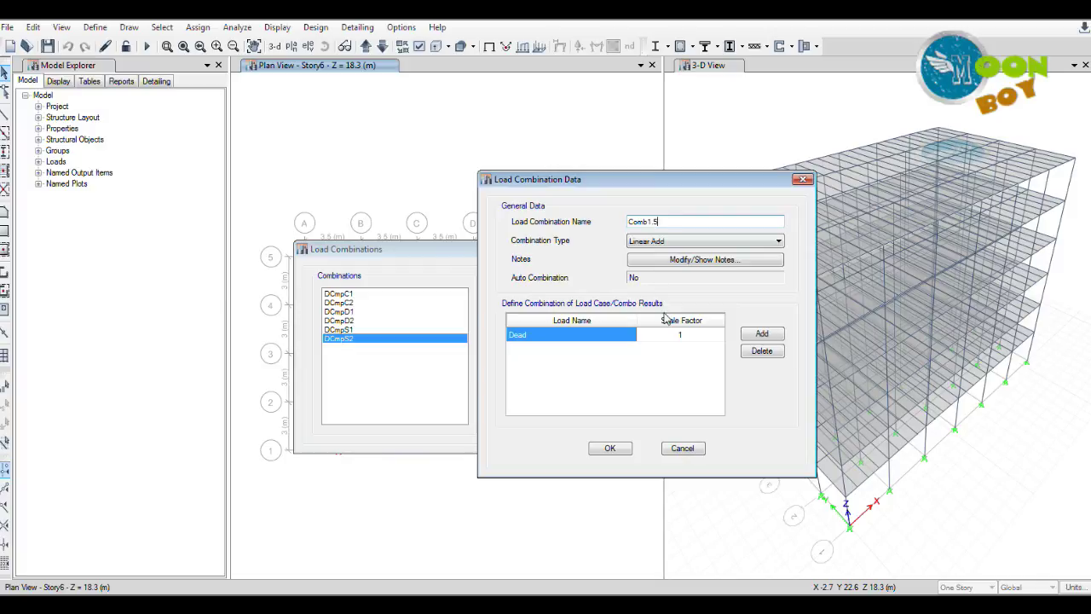
click(682, 334)
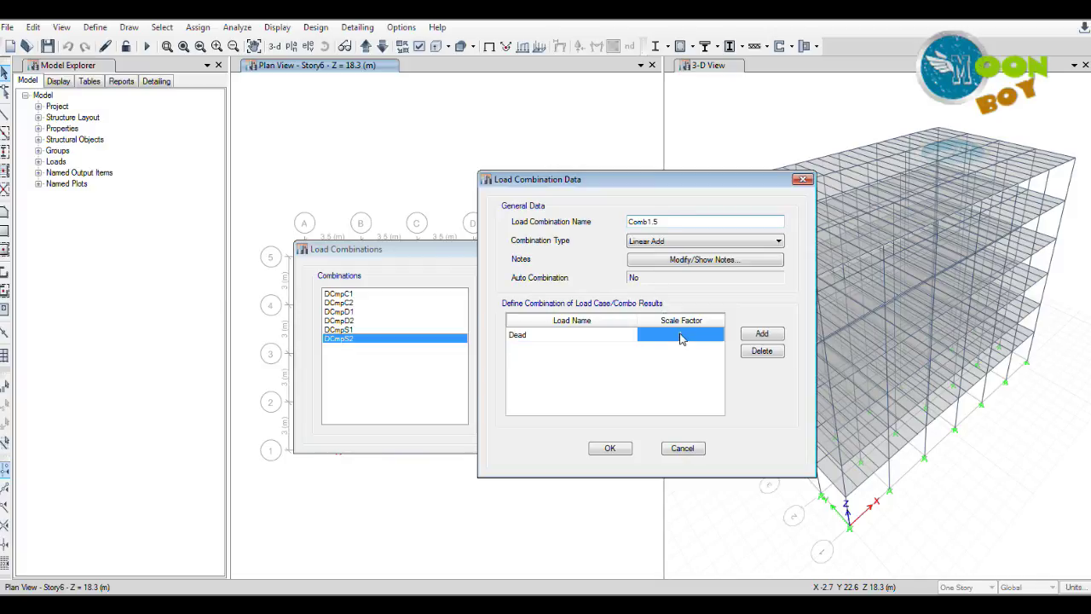
click(682, 334)
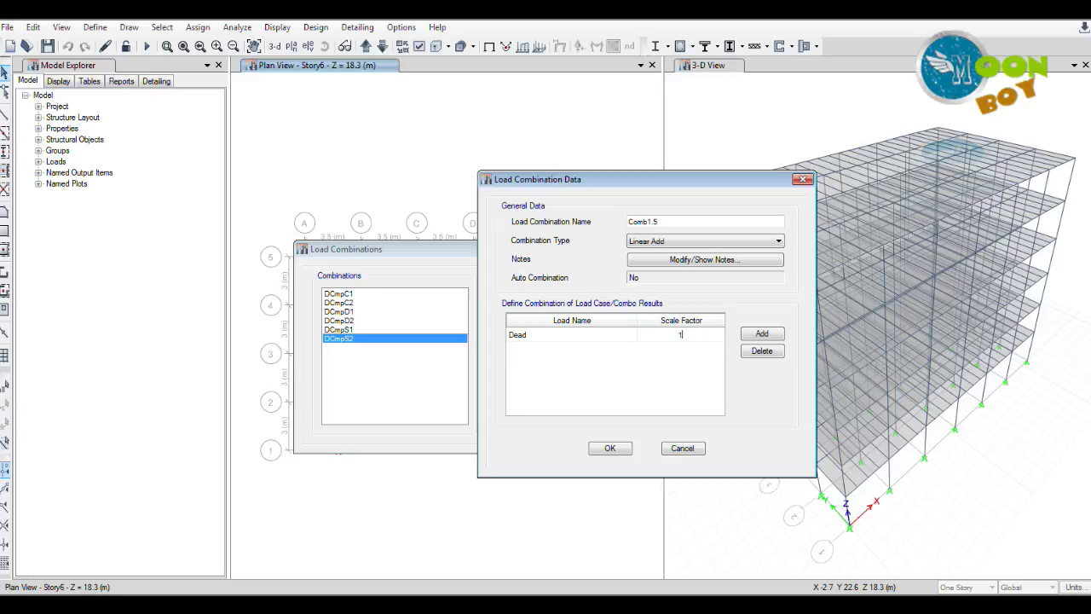
Add the Live load case to the Comb1.5 combination with a scale factor of 1.5.
click(760, 334)
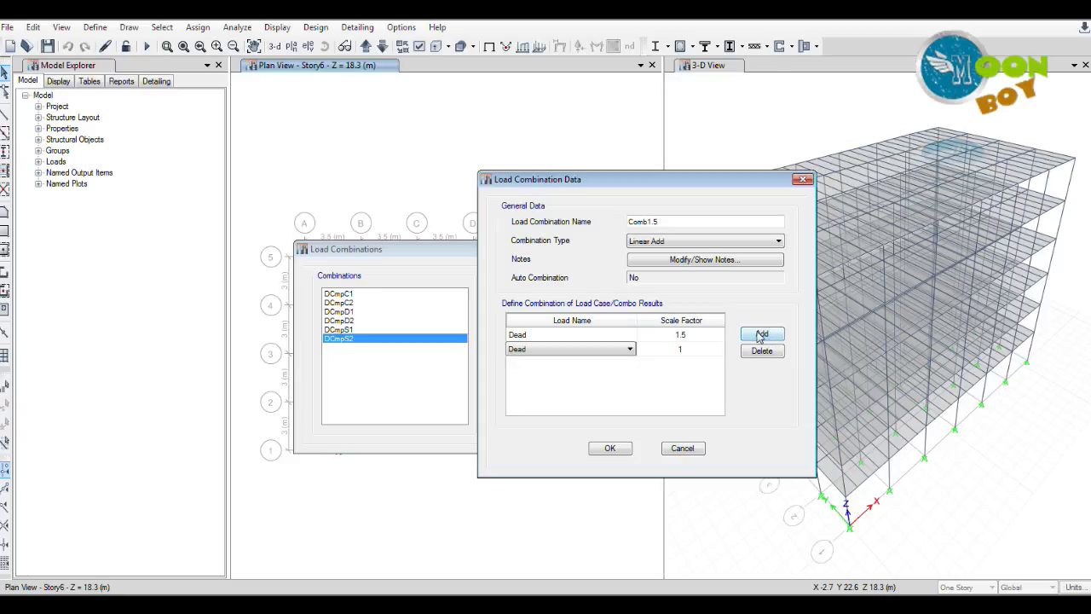
click(630, 349)
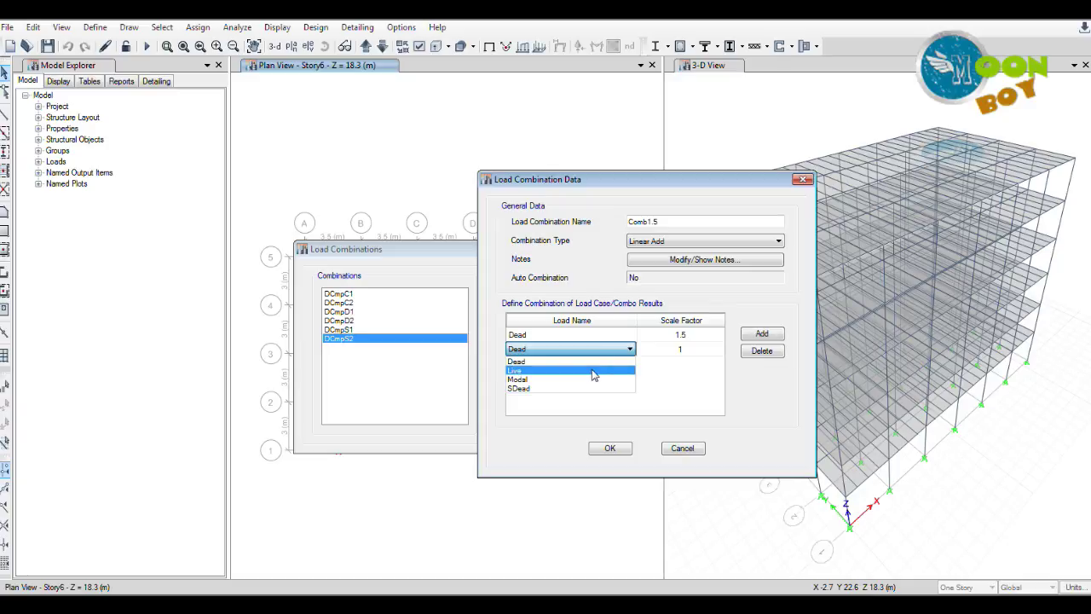
click(594, 372)
click(699, 351)
click(690, 349)
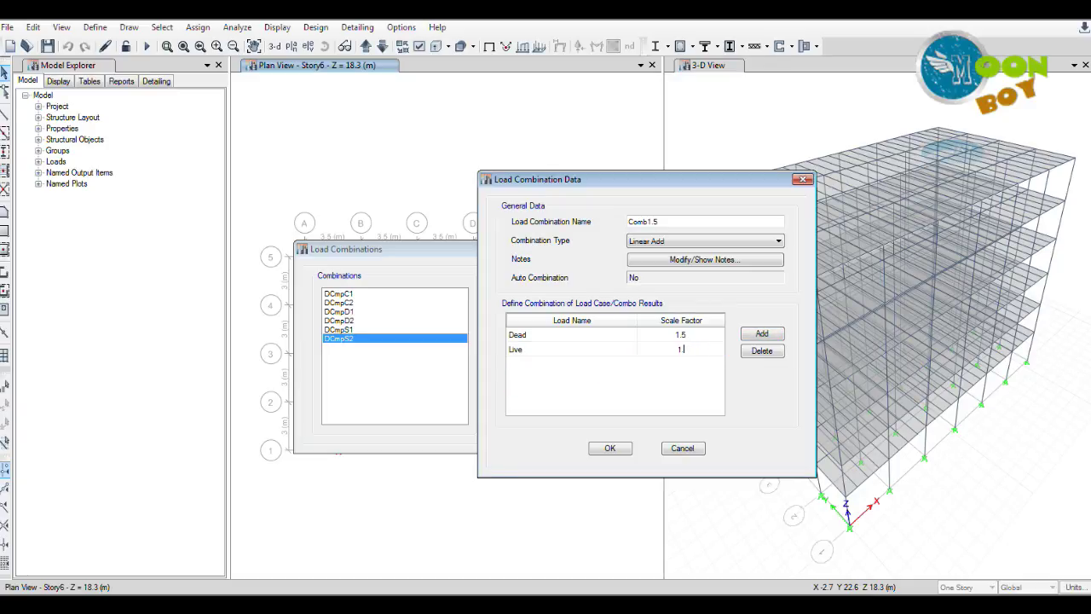
Add the SDead load case to the Comb1.5 combination with a scale factor of 1.5 and accept the combination.
click(754, 337)
click(569, 366)
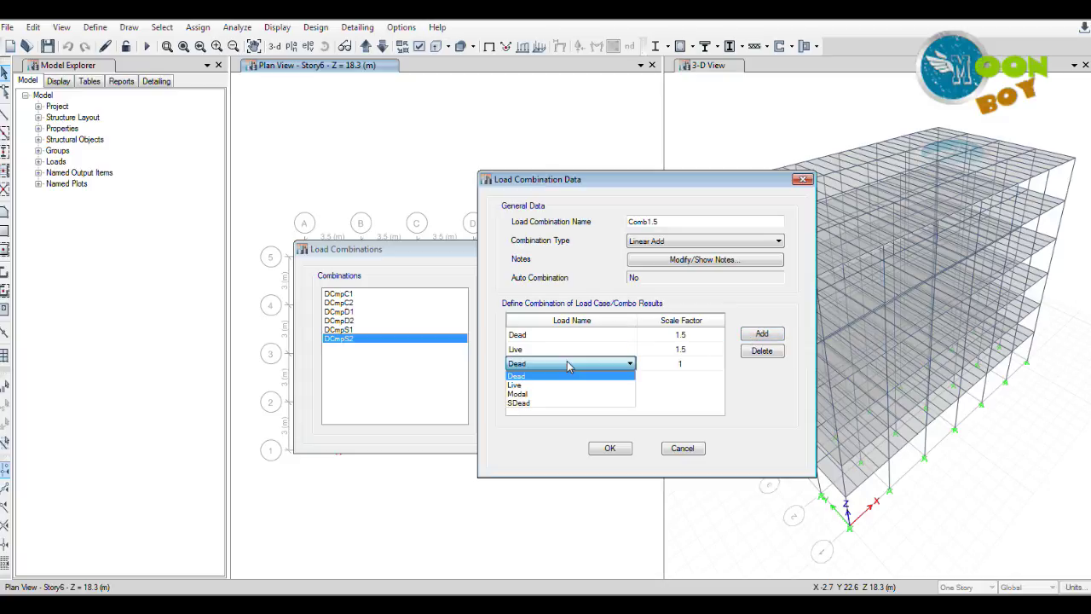
click(557, 402)
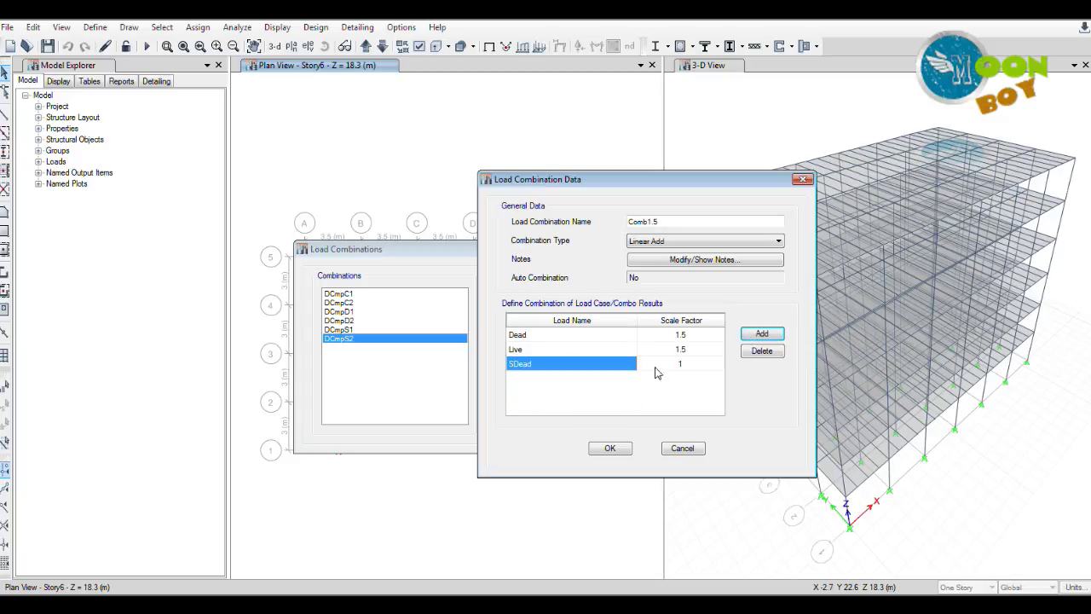
click(684, 365)
click(690, 364)
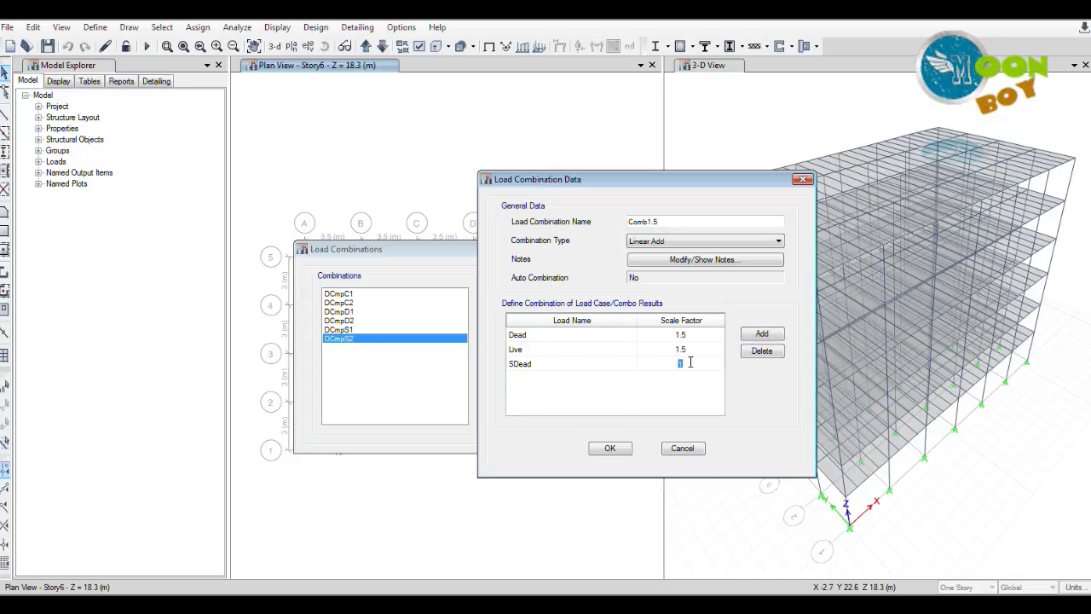
text(1.5)
drag(646, 190, 622, 170)
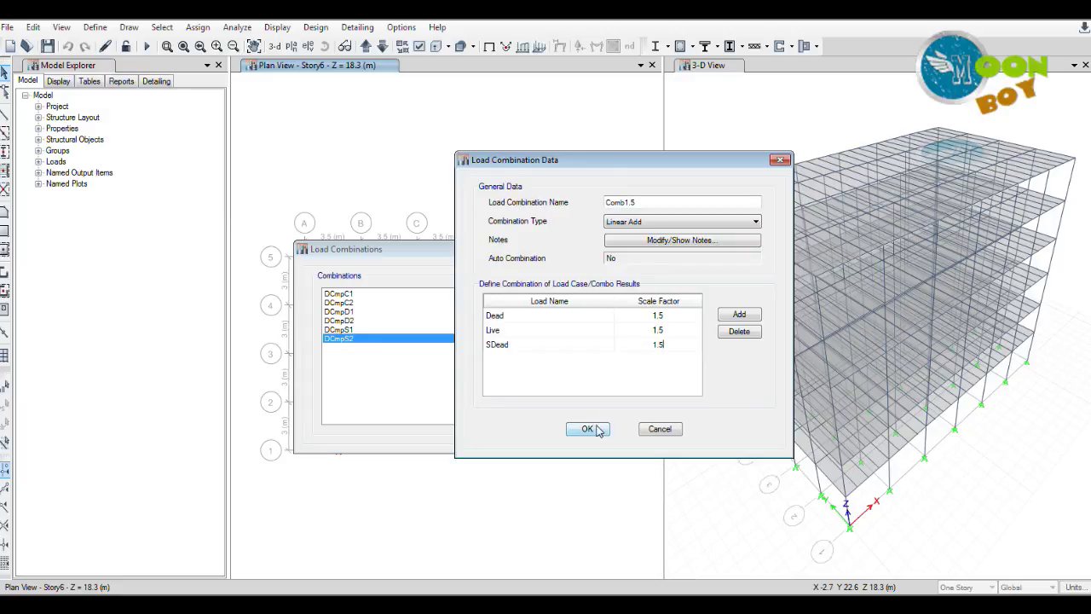
click(587, 428)
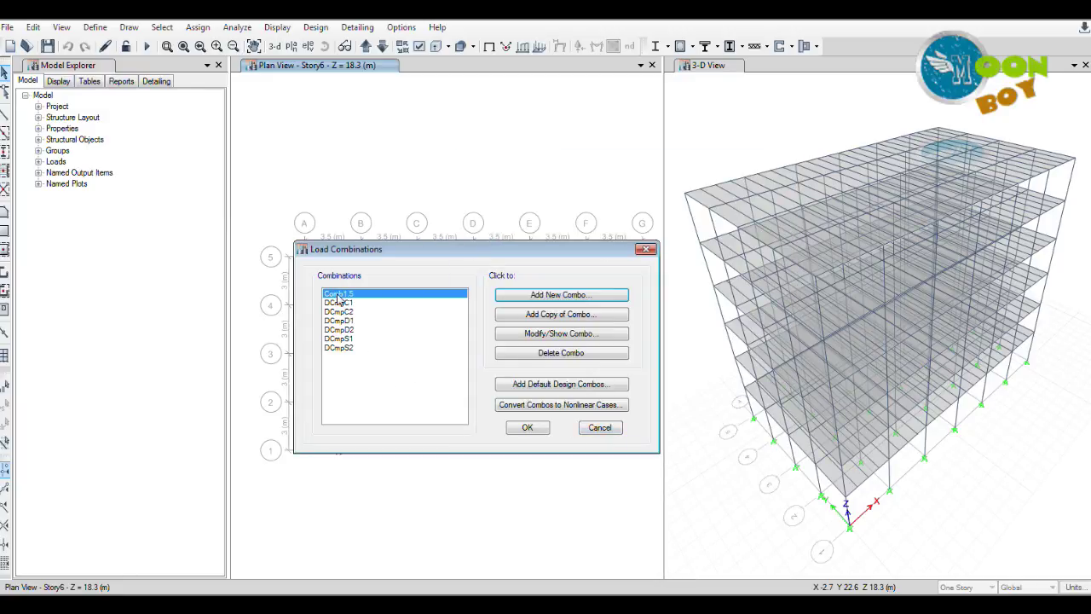
Check the load cases and scale factors of combination DCmpD2 and accept the list of load combinations.
drag(401, 243, 371, 234)
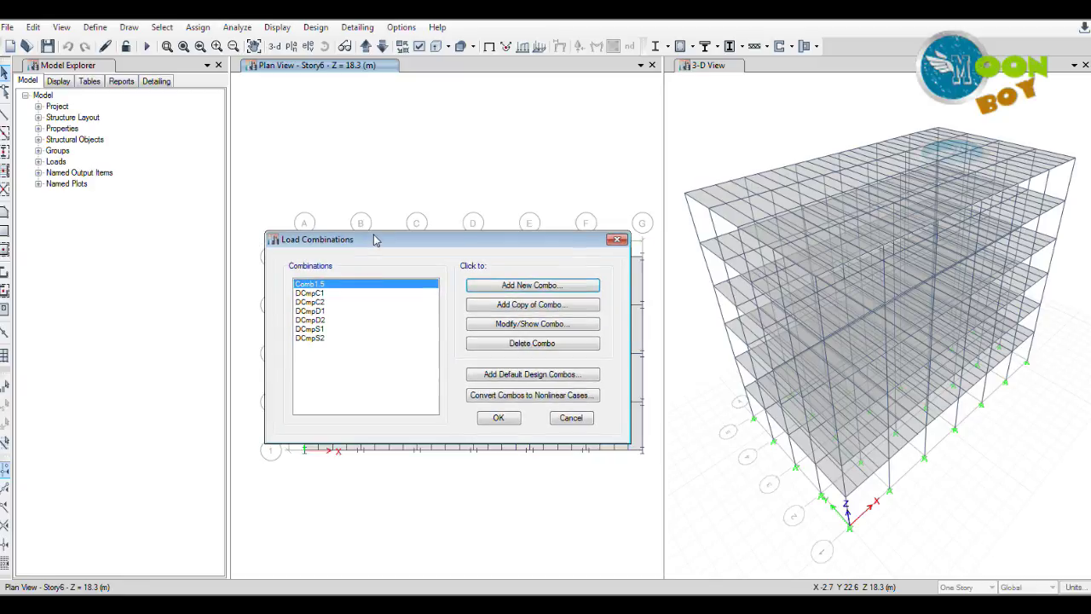
click(318, 339)
click(319, 329)
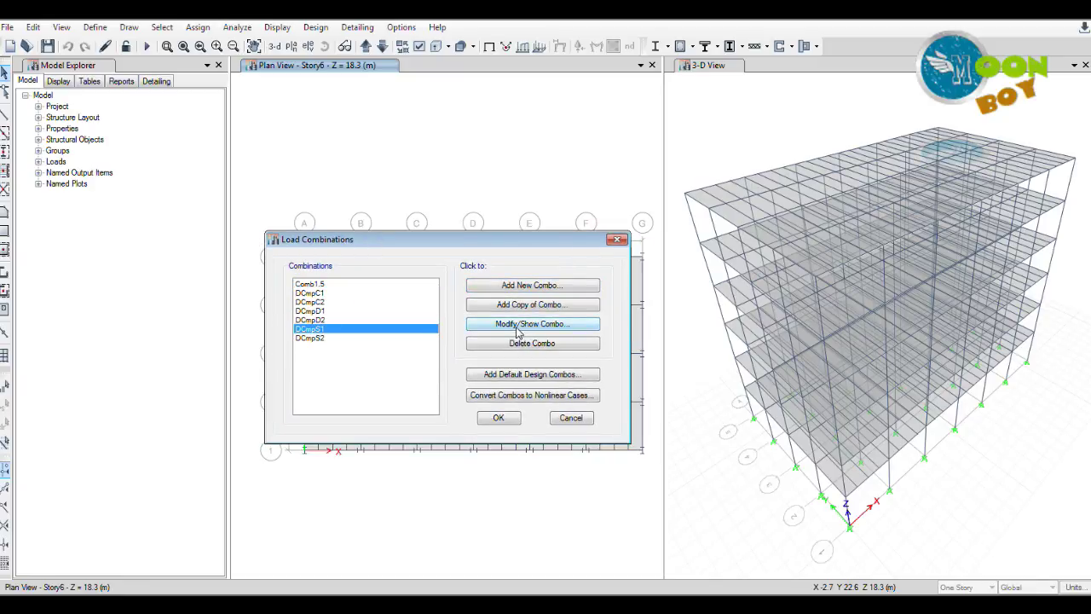
click(348, 320)
click(511, 323)
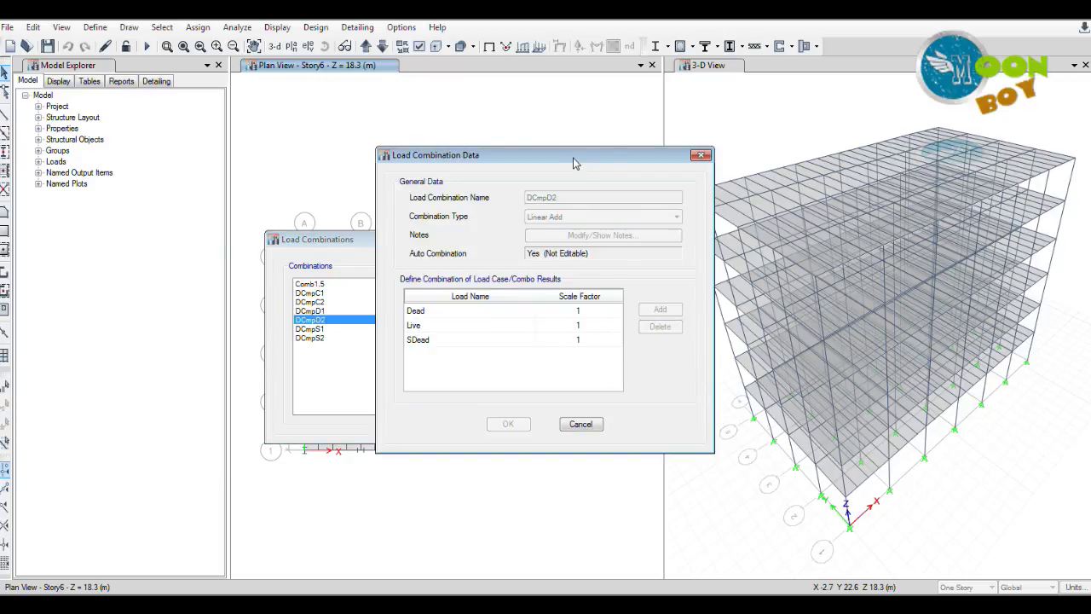
drag(558, 157, 697, 222)
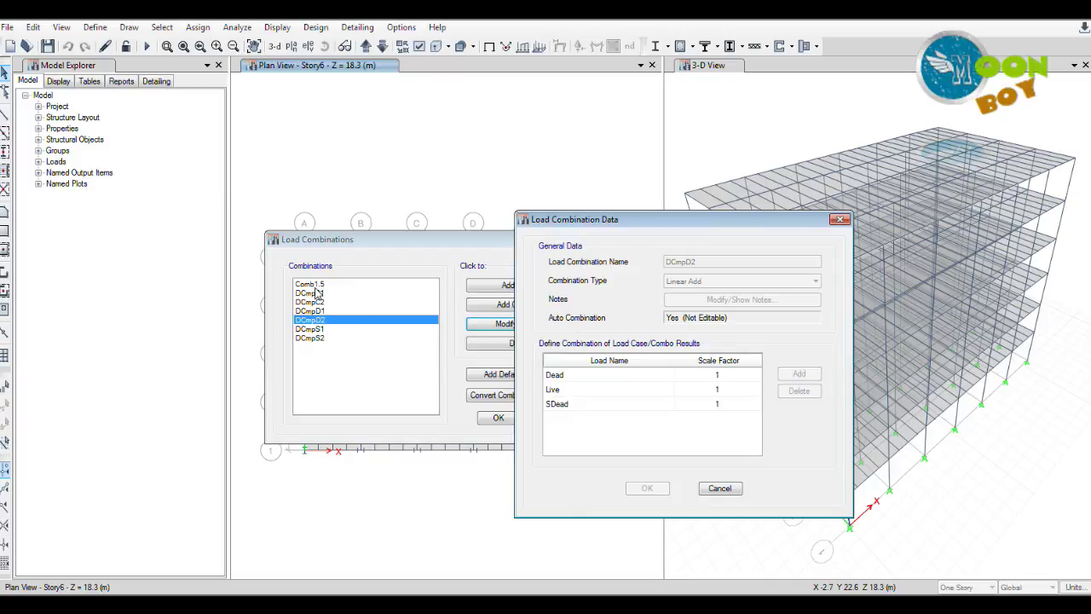
click(839, 220)
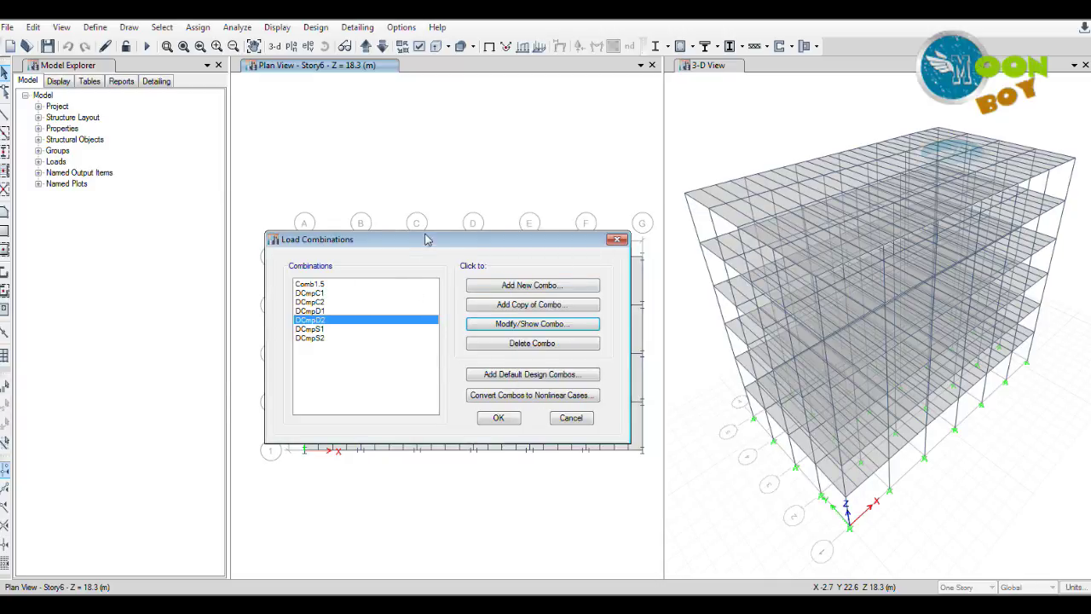
drag(437, 242, 534, 246)
click(591, 418)
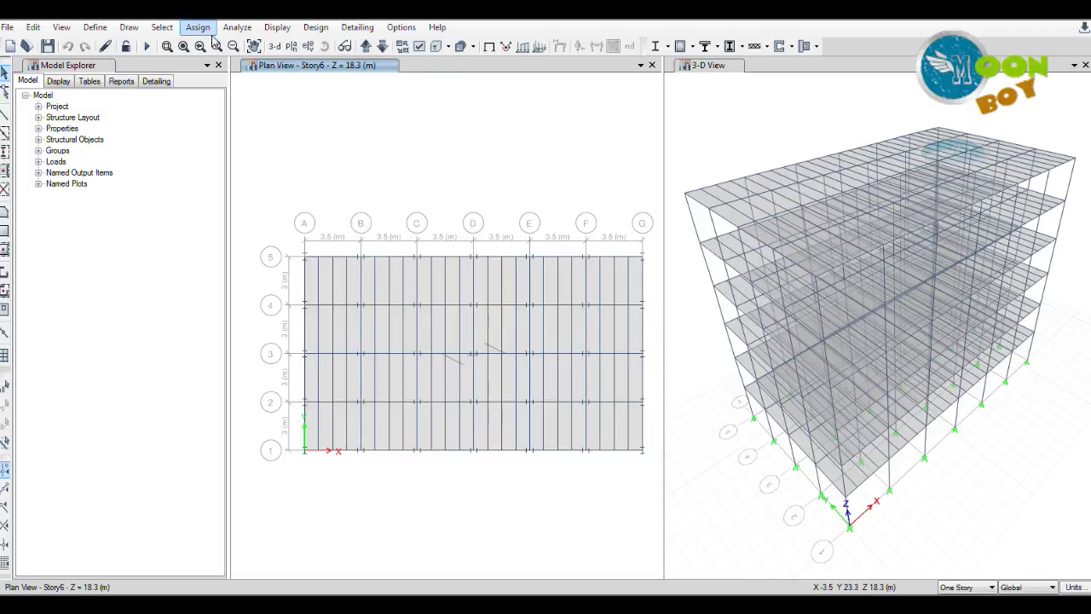
Run the analysis and animate the Dead load displacements in the 3-D view.
click(237, 26)
click(267, 192)
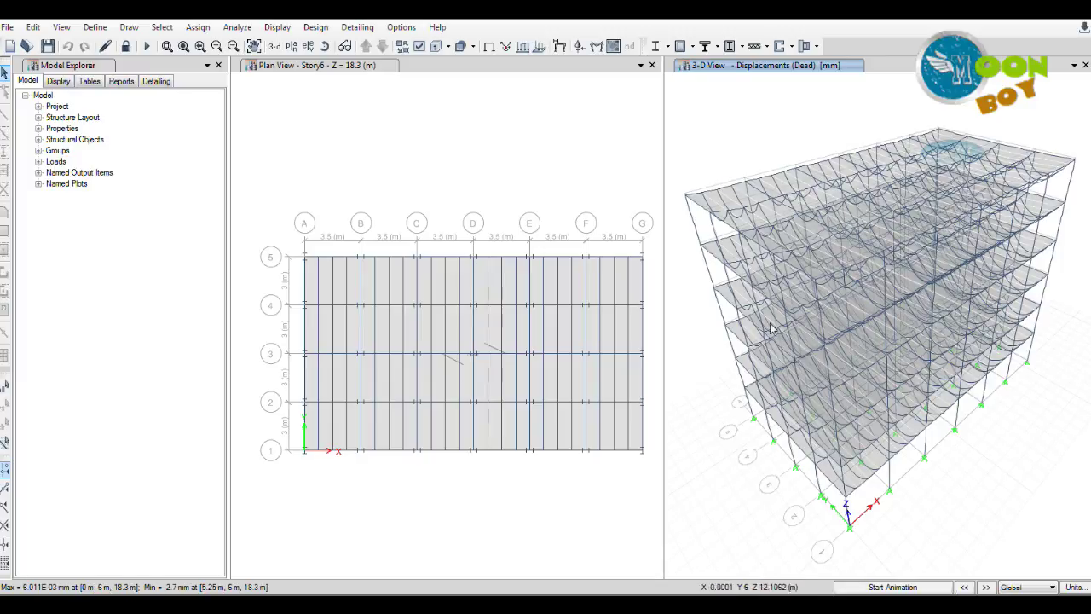
click(893, 587)
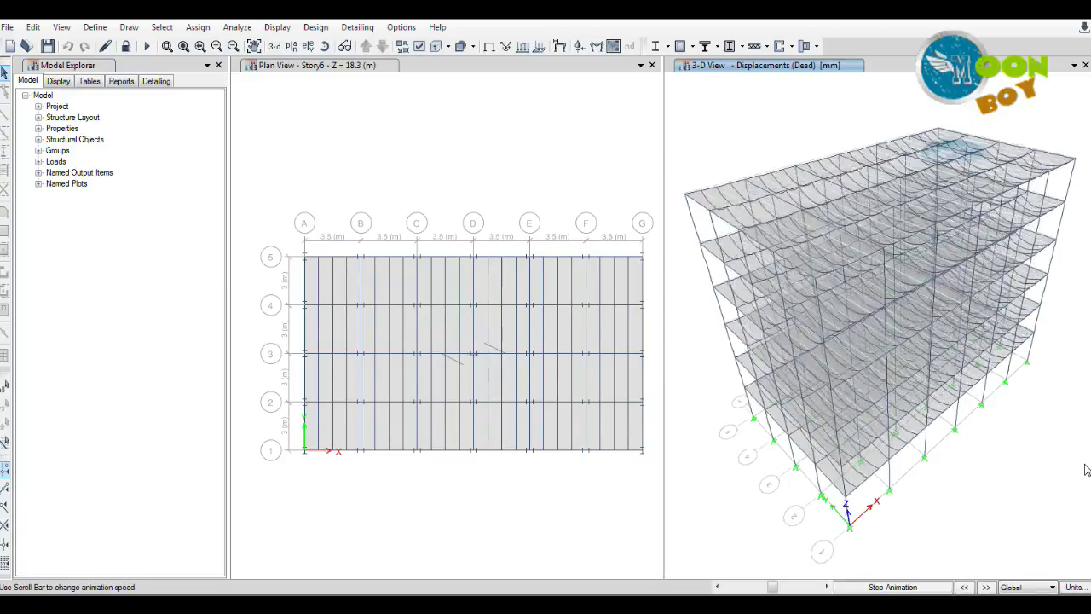
click(895, 587)
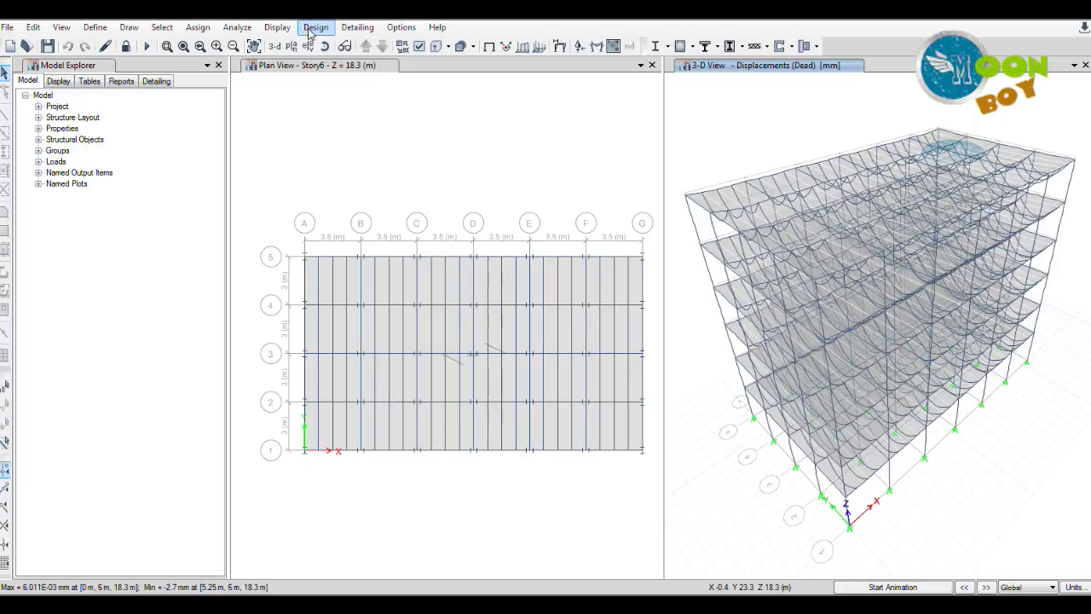
Review the available design codes for composite beam design and accept the preferences with AISC 360-10.
click(317, 30)
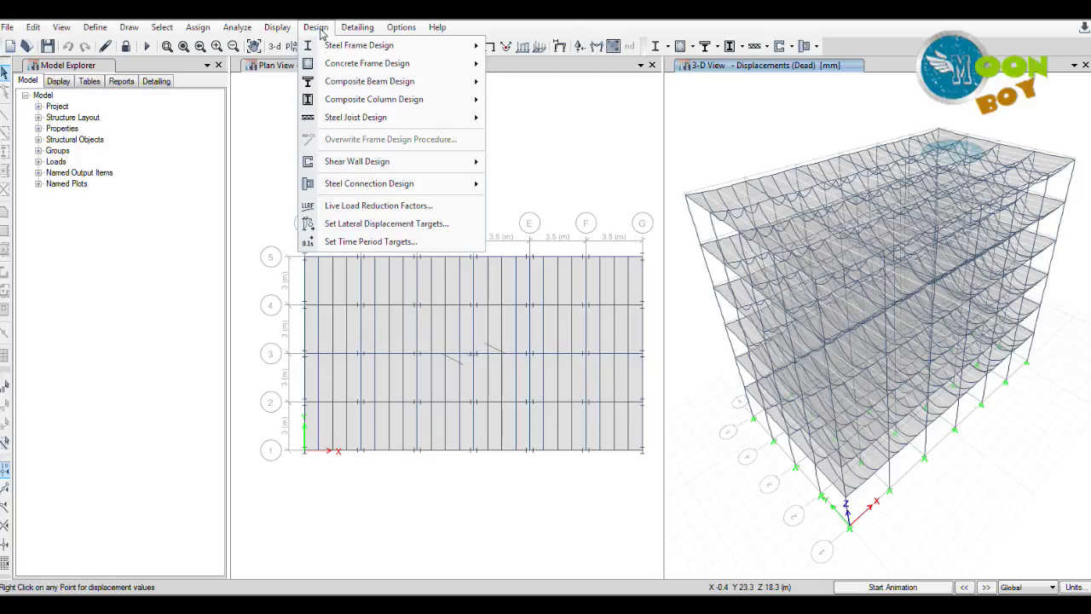
mouse_move(332, 50)
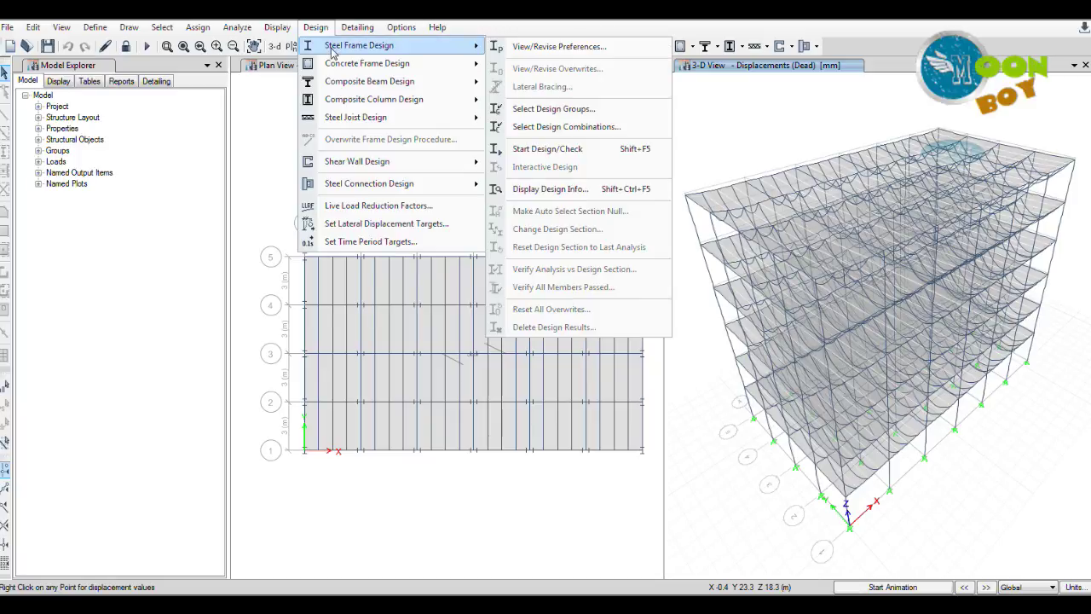
mouse_move(336, 83)
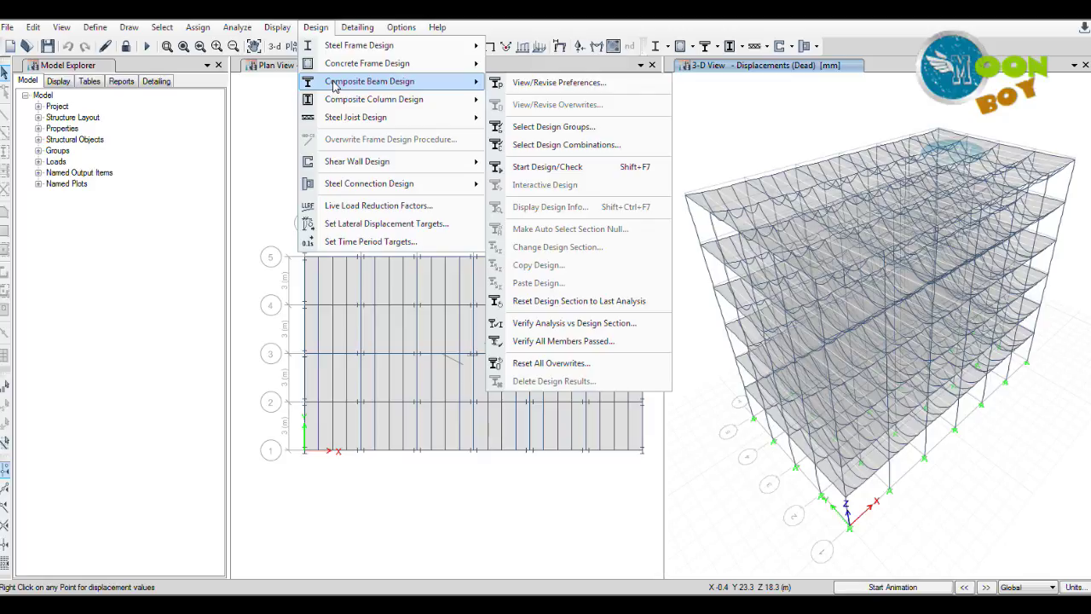
click(547, 84)
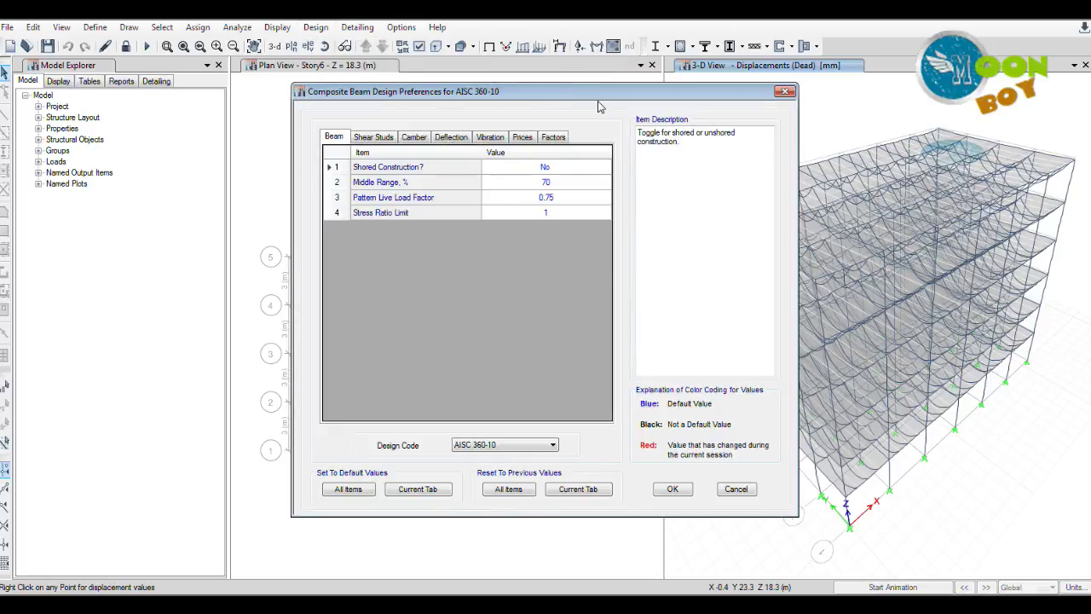
click(540, 444)
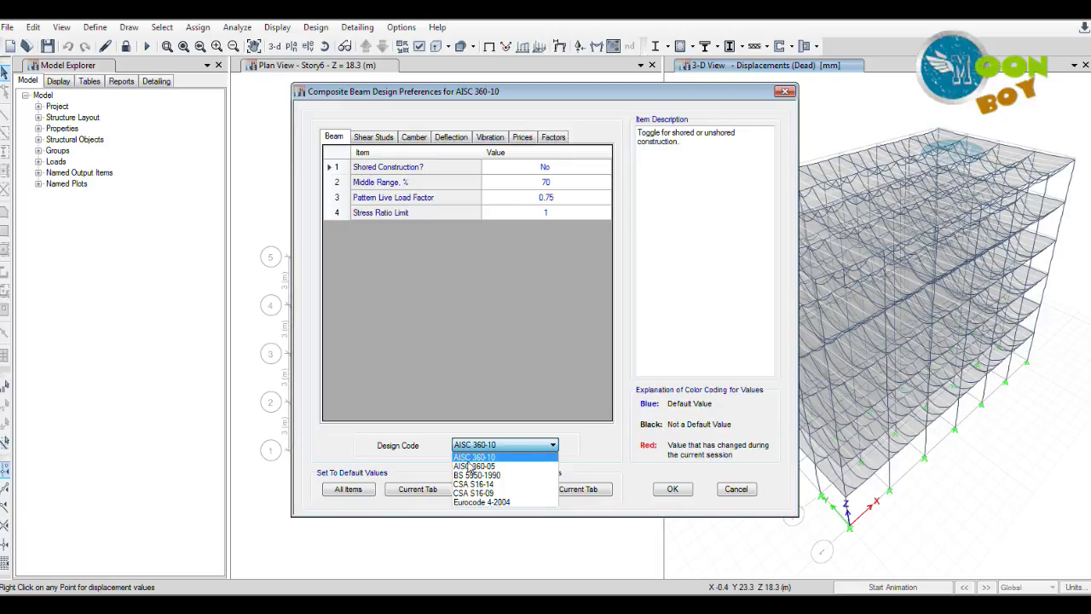
click(503, 457)
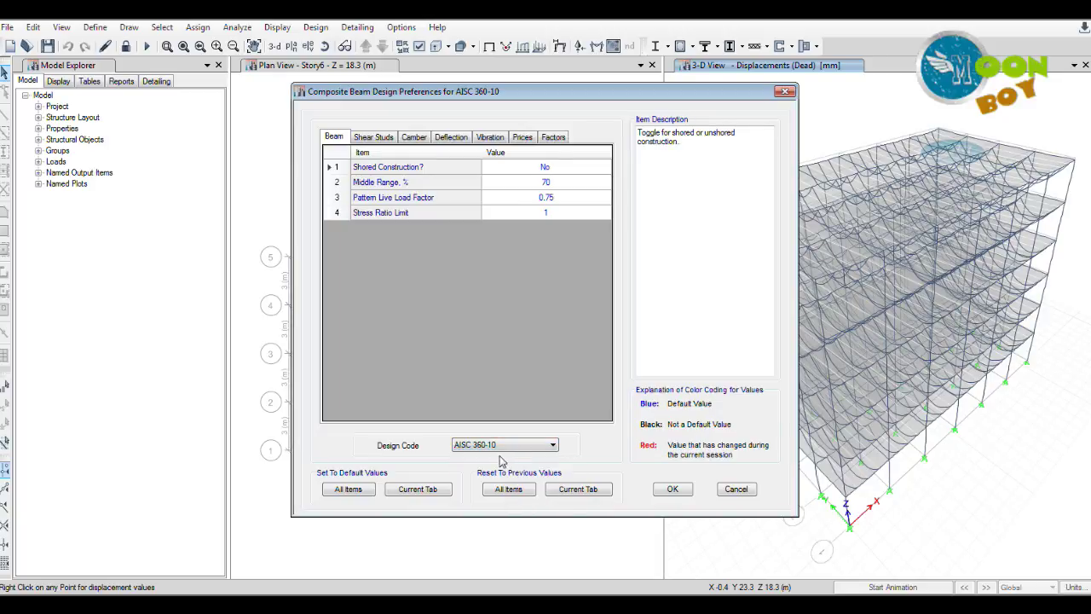
drag(492, 97, 620, 113)
click(675, 460)
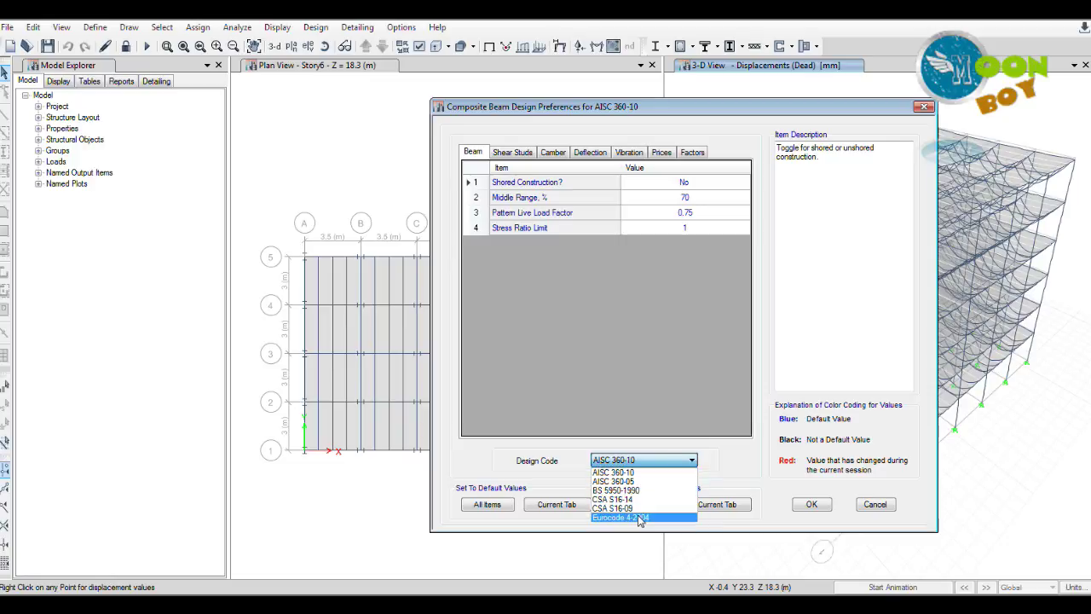
drag(636, 104, 709, 118)
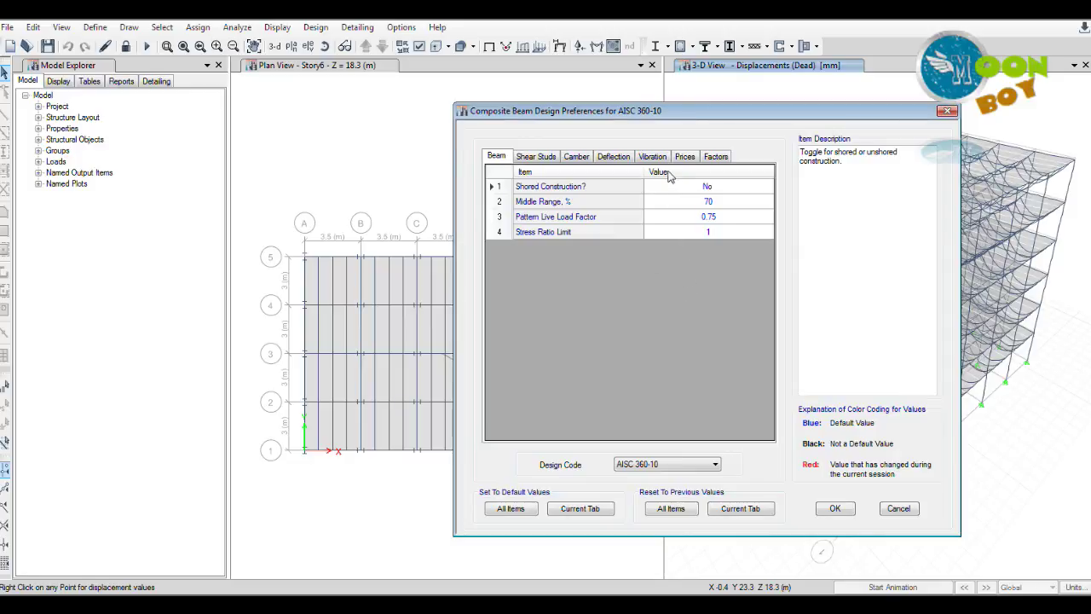
drag(669, 111, 638, 90)
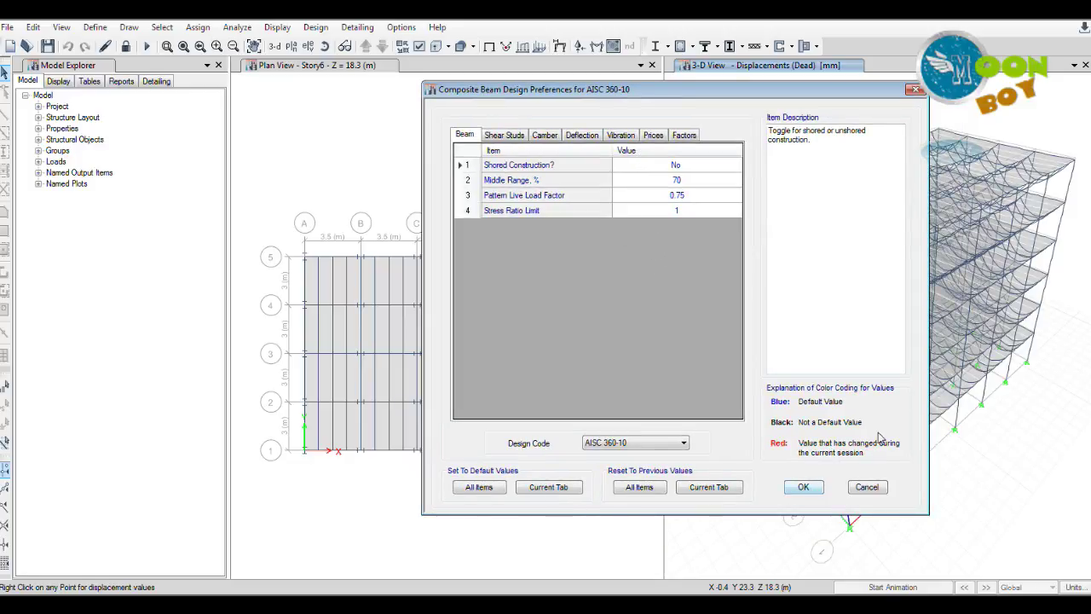
click(806, 486)
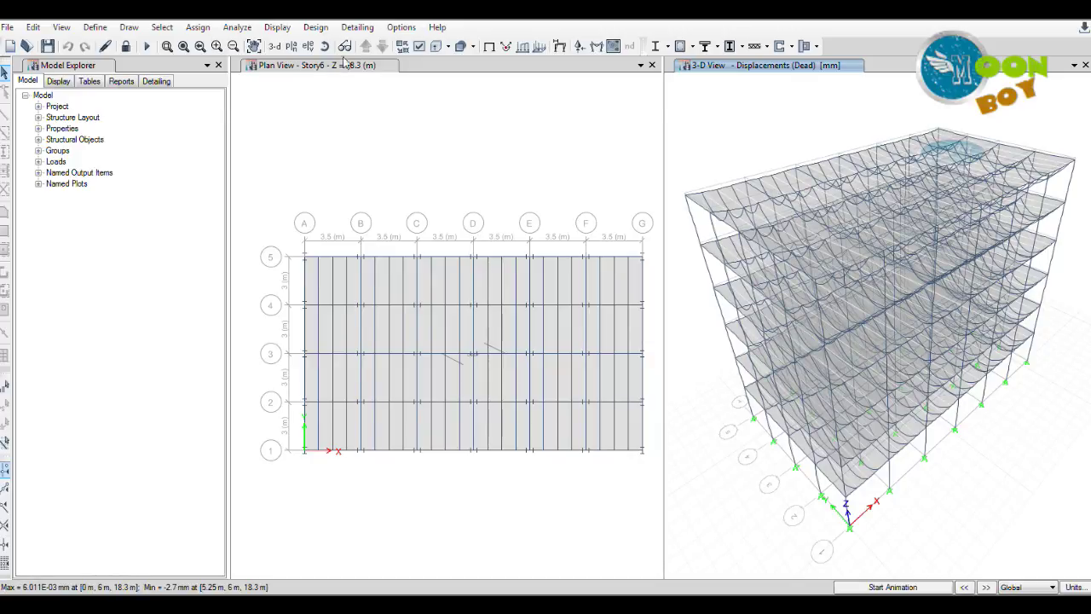
Run the composite beam design check on the analysed model.
click(315, 27)
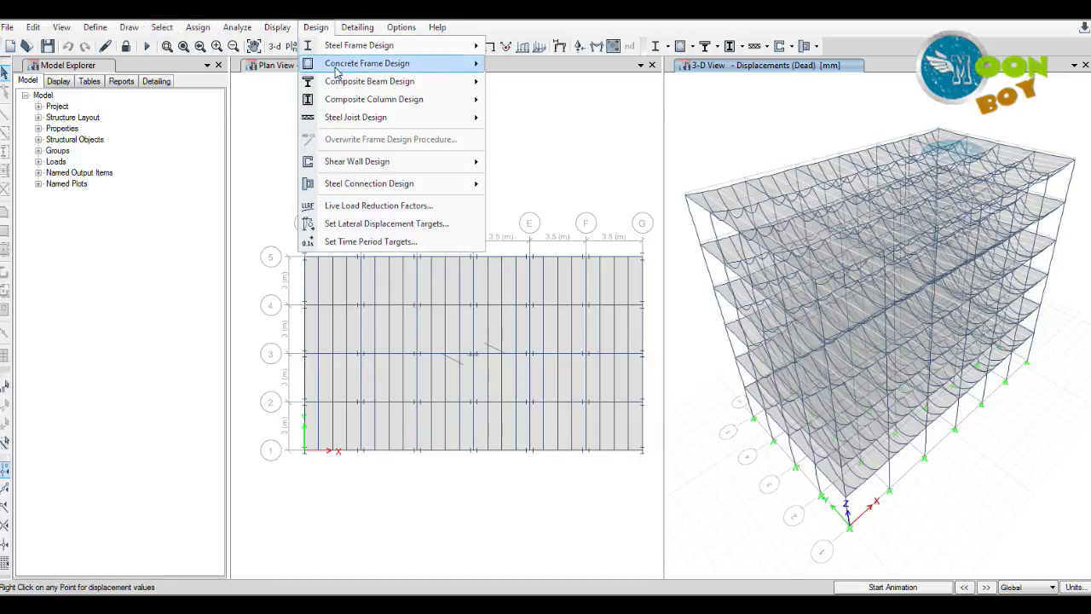
mouse_move(346, 86)
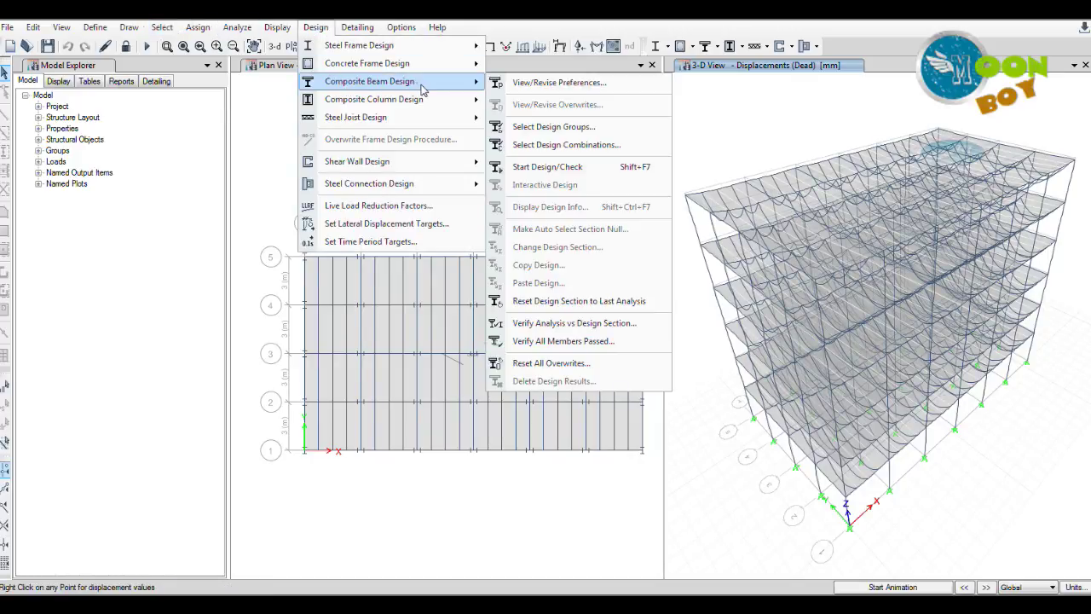
click(562, 167)
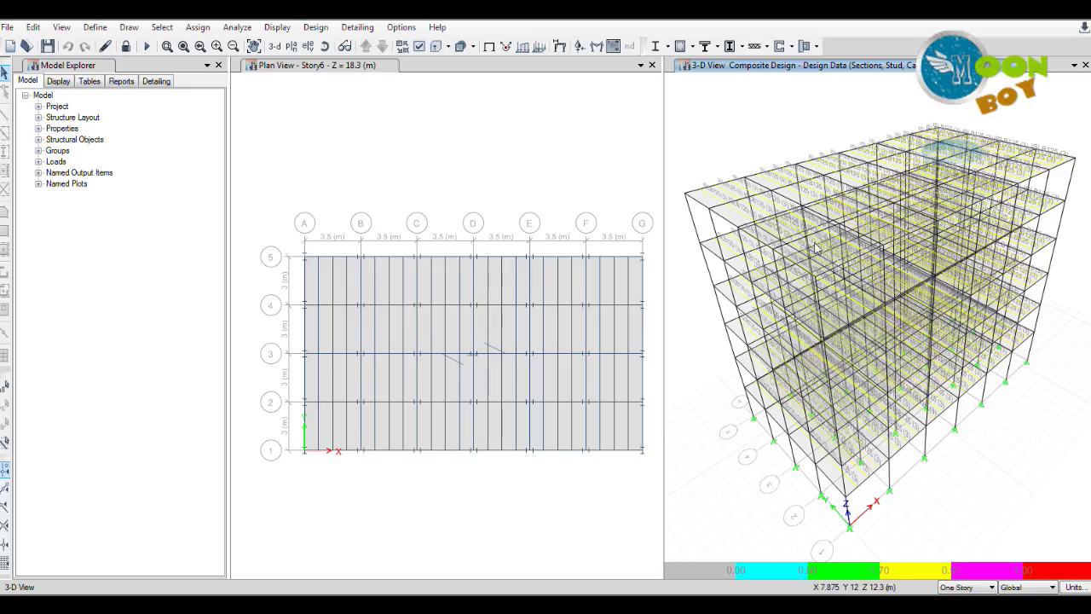
Examine the section and stud labels of the designed composite beams in the 3-D view.
scroll(766, 229, up, 3)
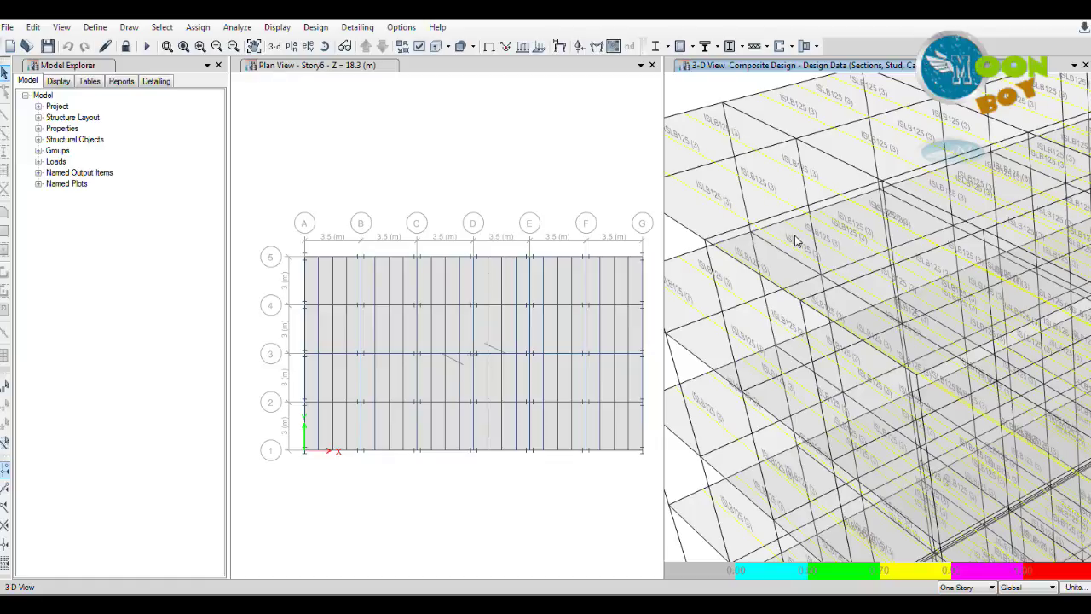
scroll(794, 241, down, 5)
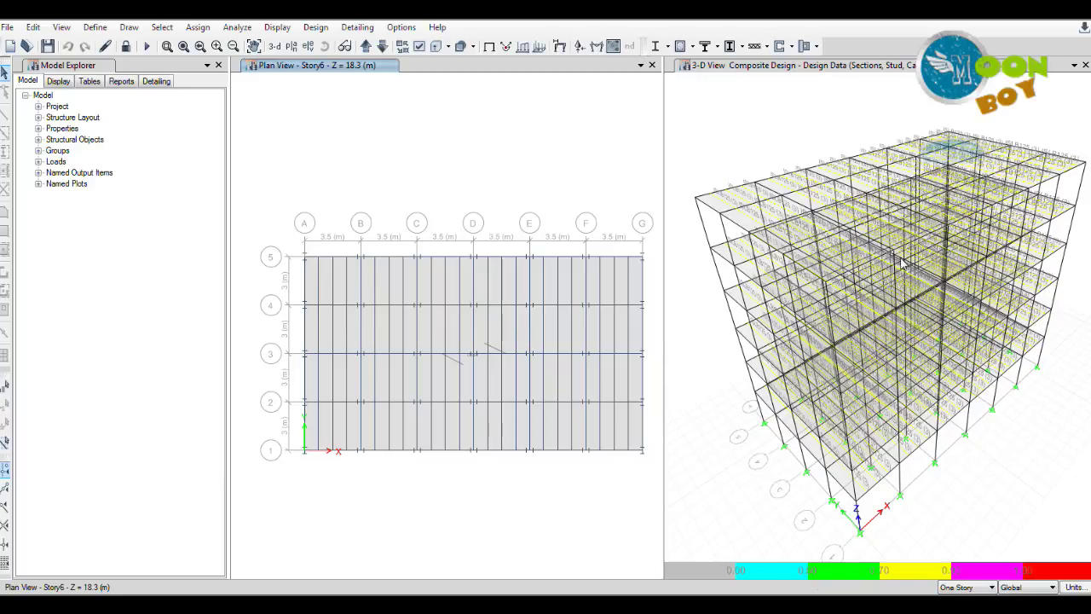
scroll(864, 472, up, 6)
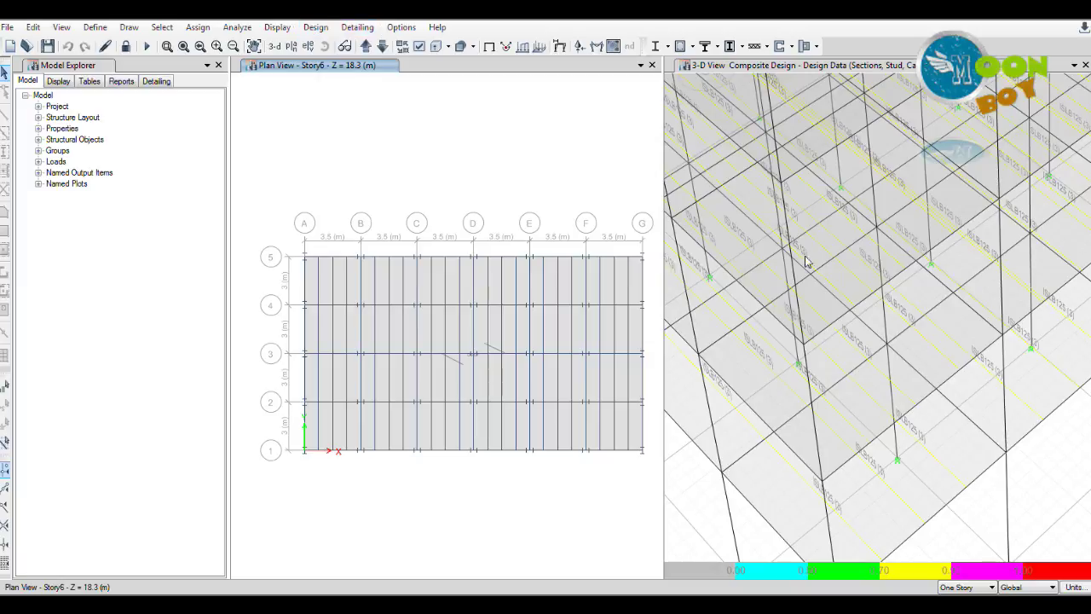
scroll(840, 303, down, 5)
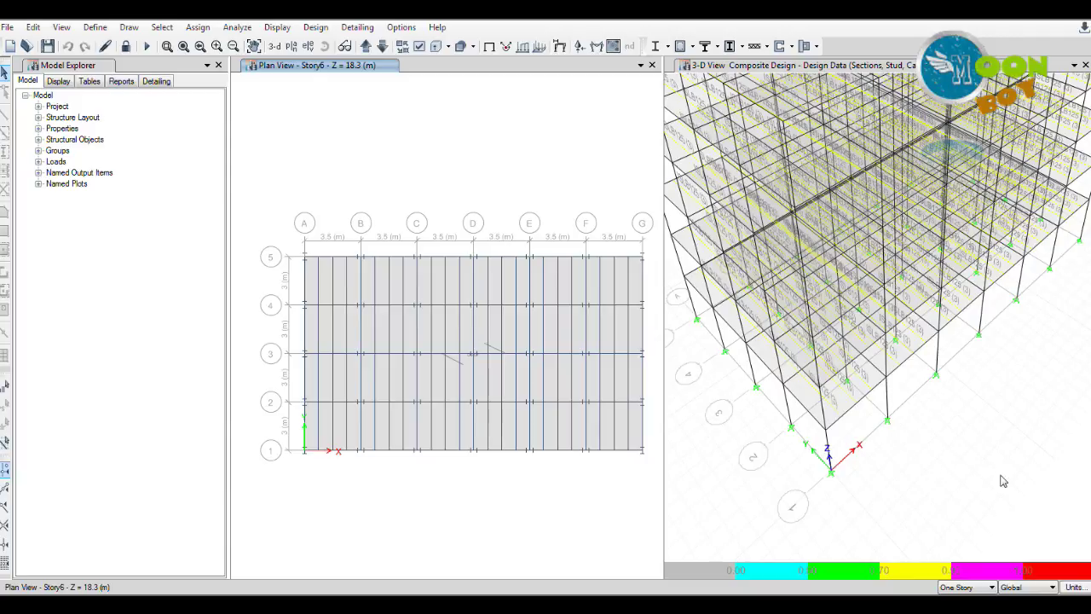
scroll(990, 510, down, 2)
scroll(941, 308, up, 5)
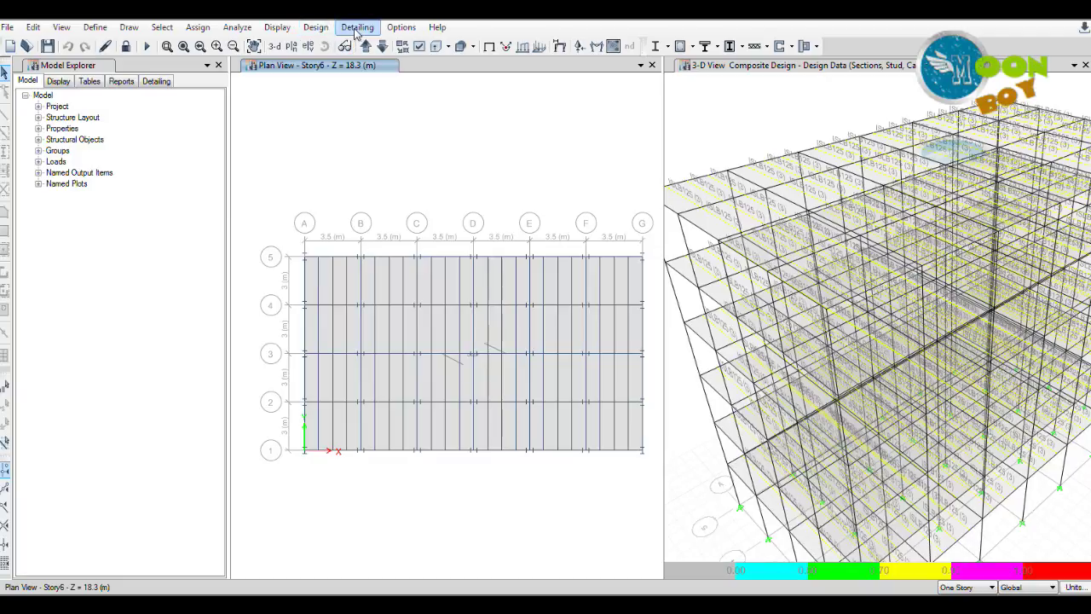
Verify the analysis sections against the design sections for the composite beams.
click(315, 29)
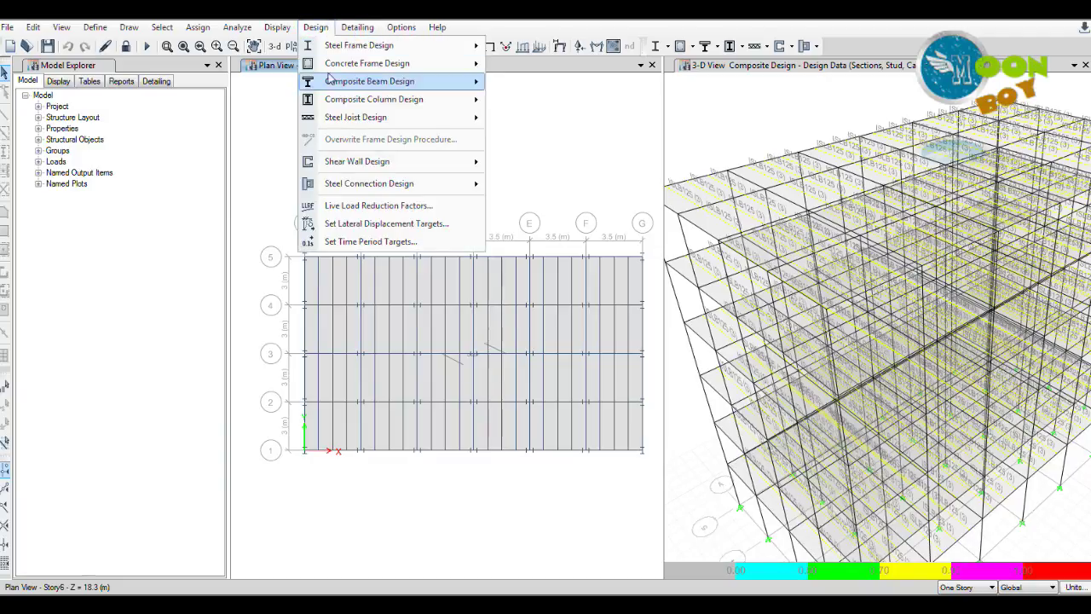
mouse_move(336, 82)
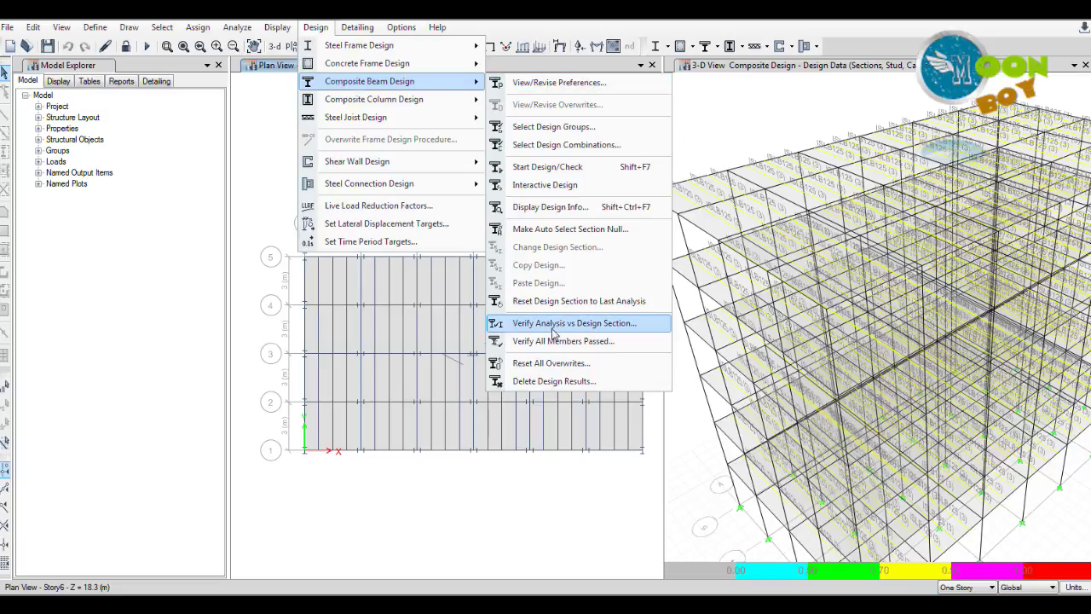
click(595, 329)
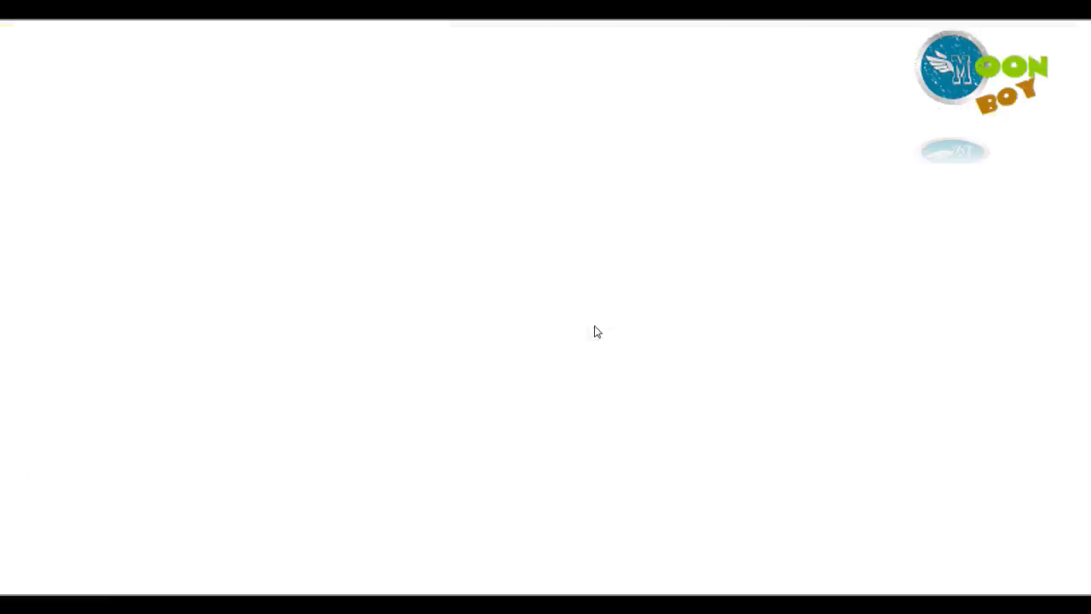
Read the result of the analysis-versus-design section comparison for the composite beams and dismiss it.
click(594, 325)
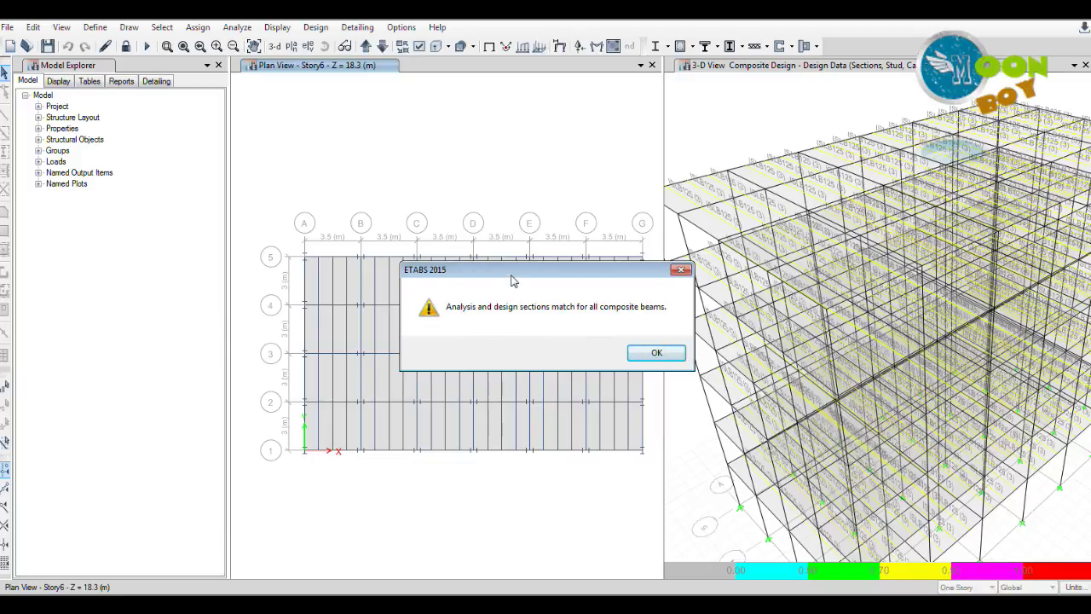
drag(513, 280, 547, 278)
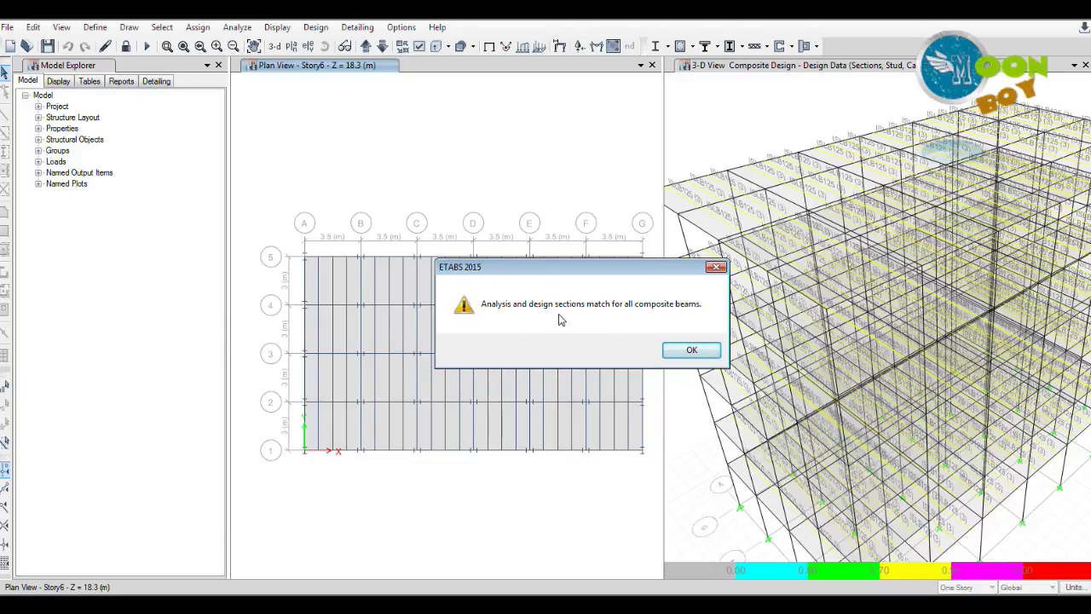
drag(574, 273, 550, 261)
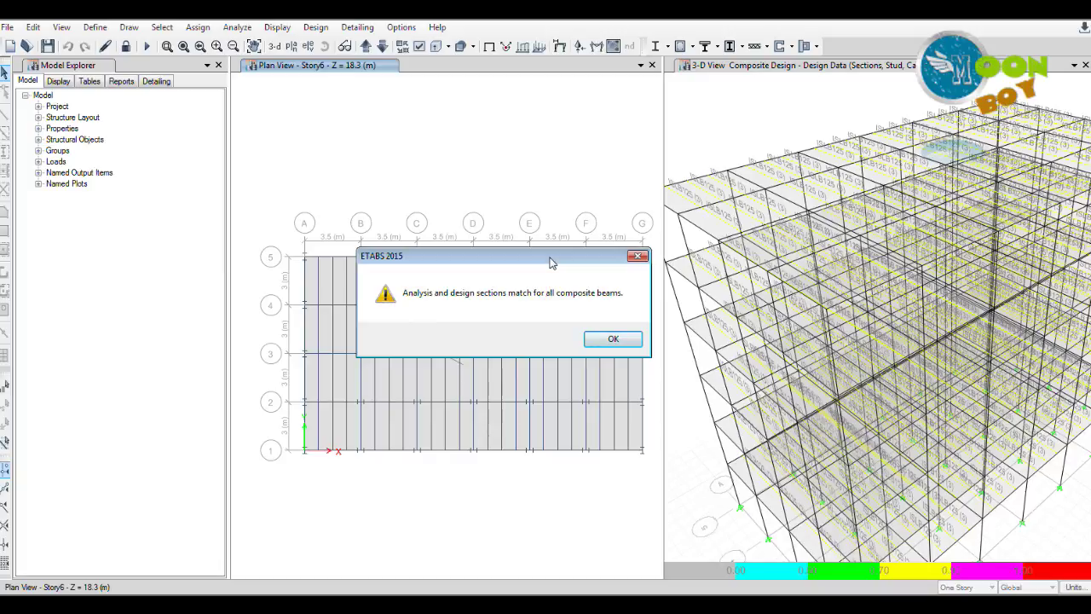
drag(536, 263, 555, 248)
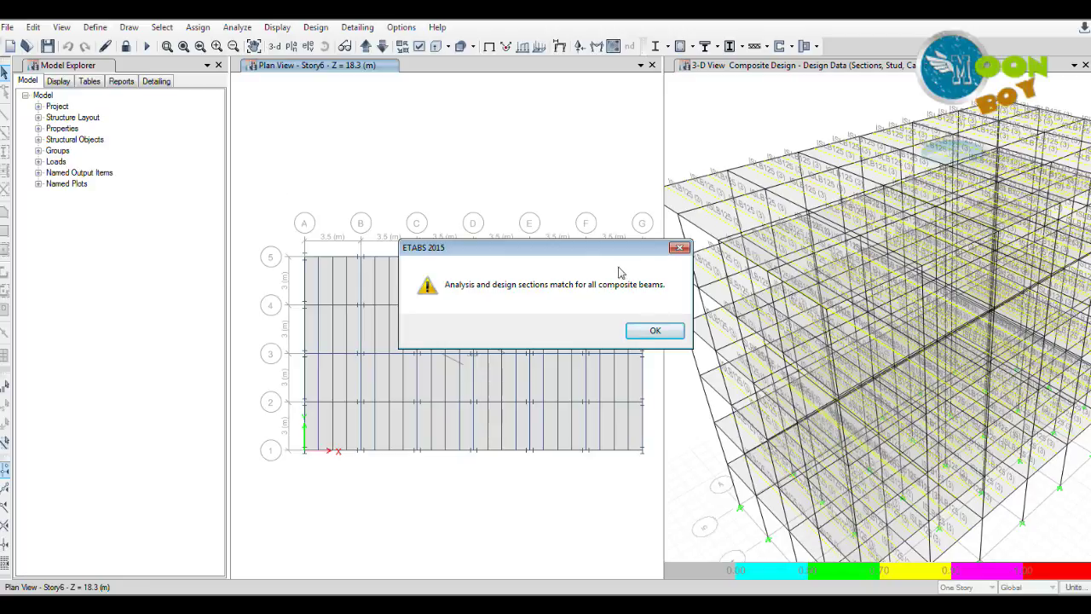
drag(548, 256, 601, 257)
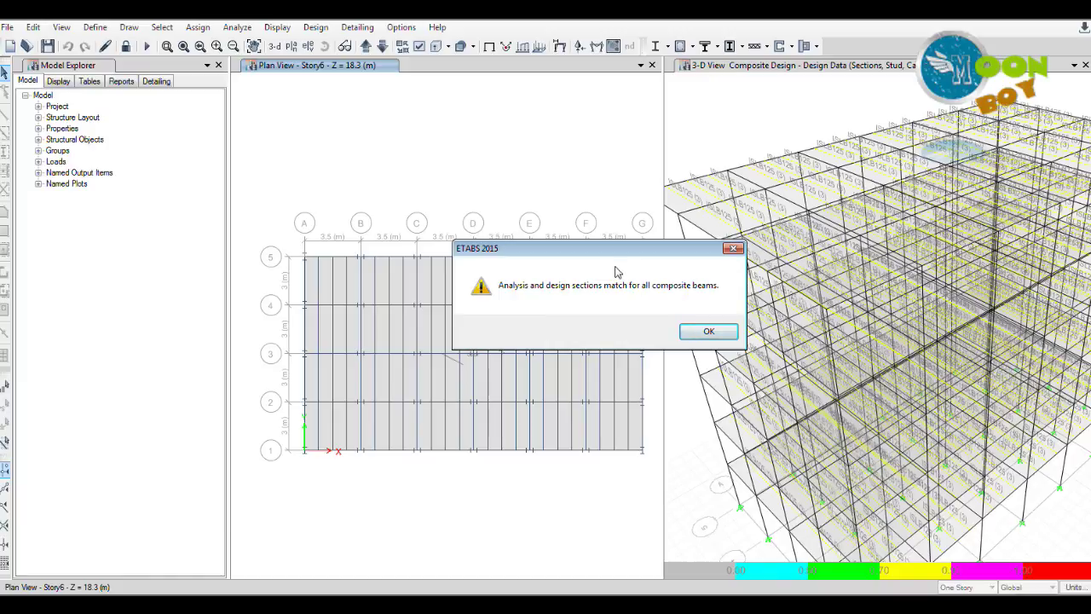
drag(618, 253, 588, 265)
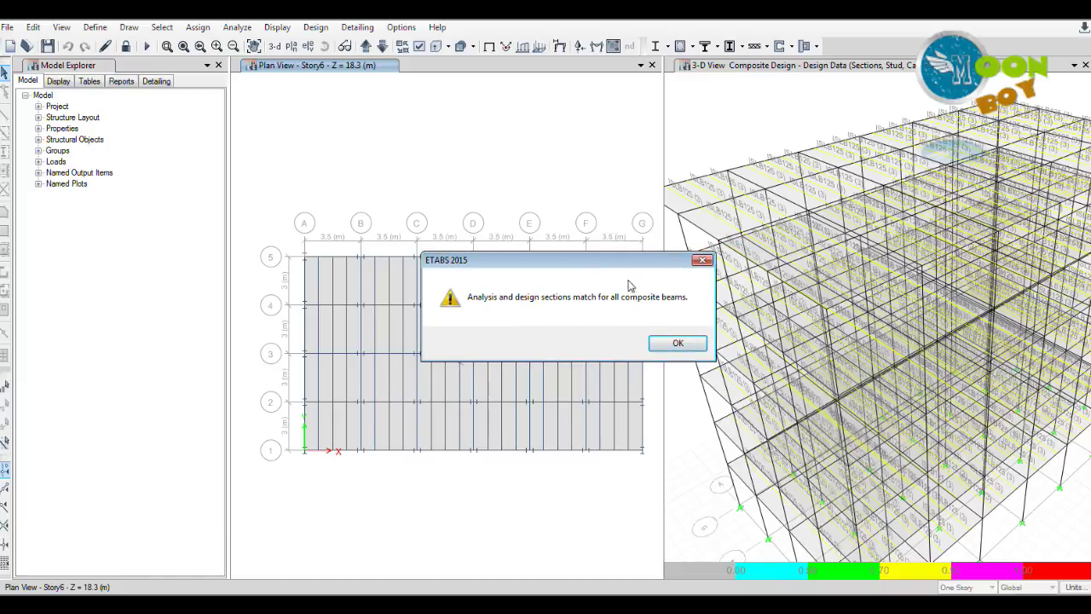
drag(621, 266, 582, 267)
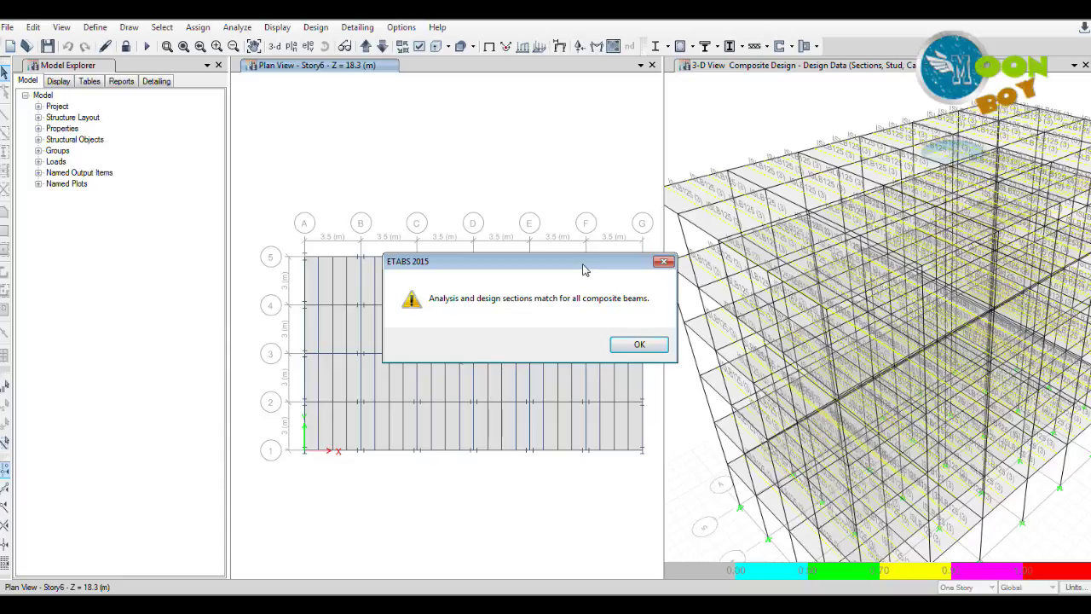
drag(582, 267, 598, 267)
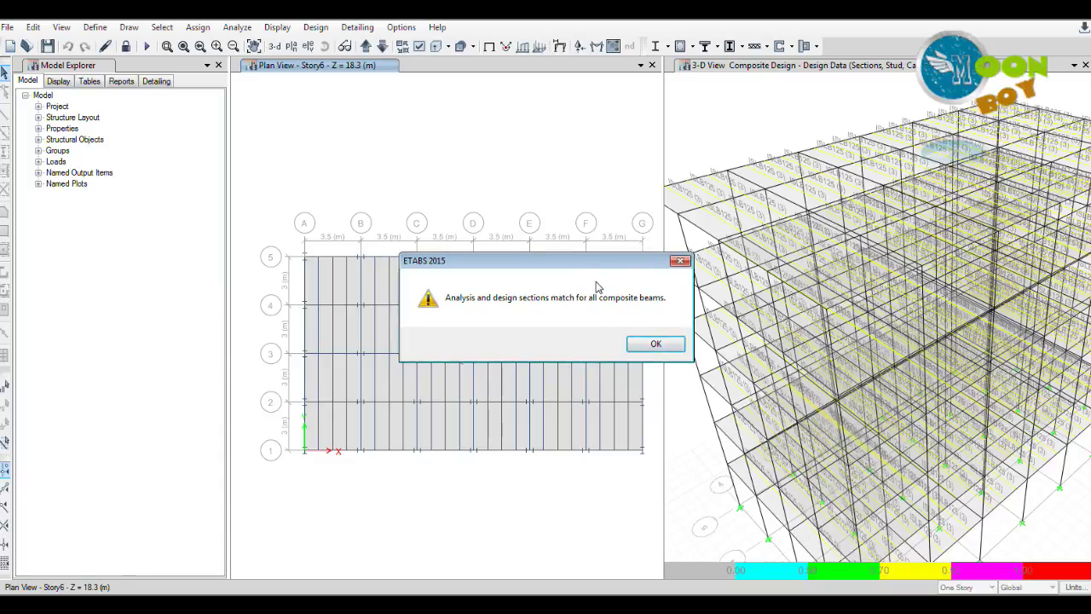
click(655, 344)
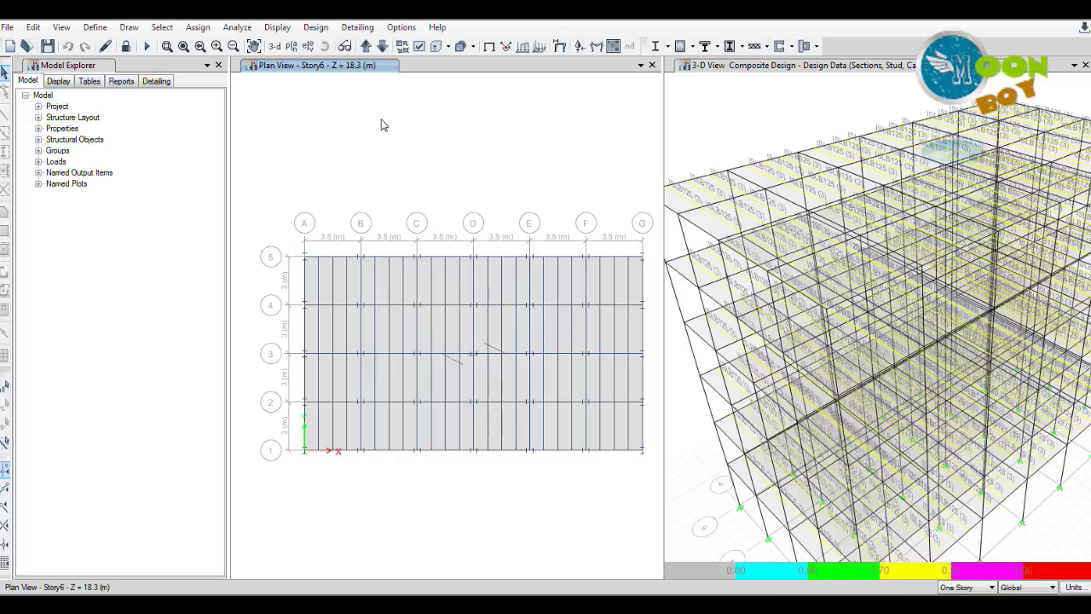
Verify whether all composite beams pass the design check and close the result.
click(316, 27)
mouse_move(355, 85)
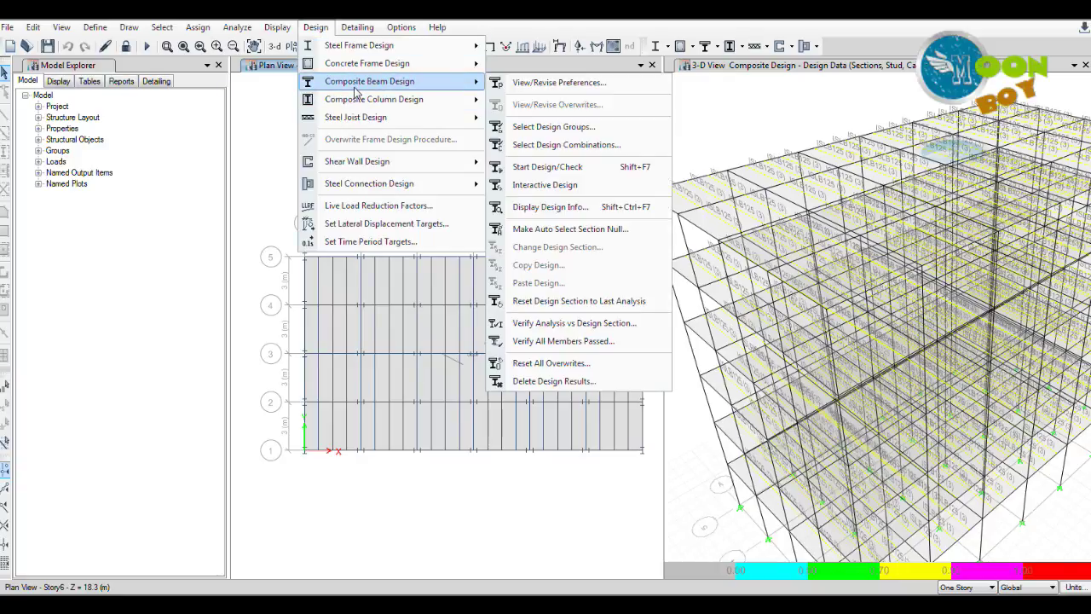
click(611, 345)
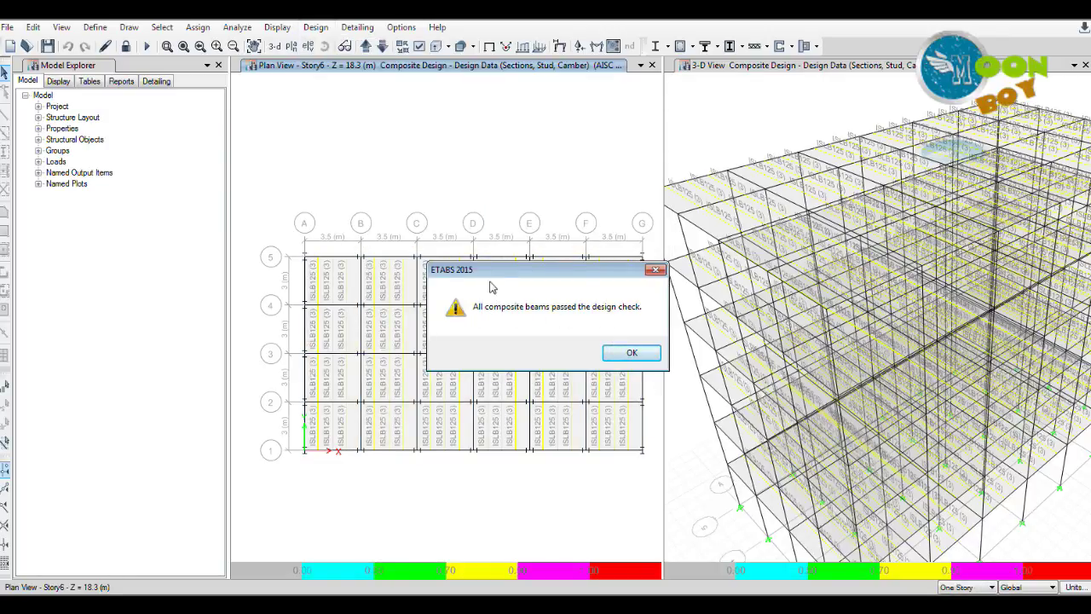
drag(490, 273, 454, 284)
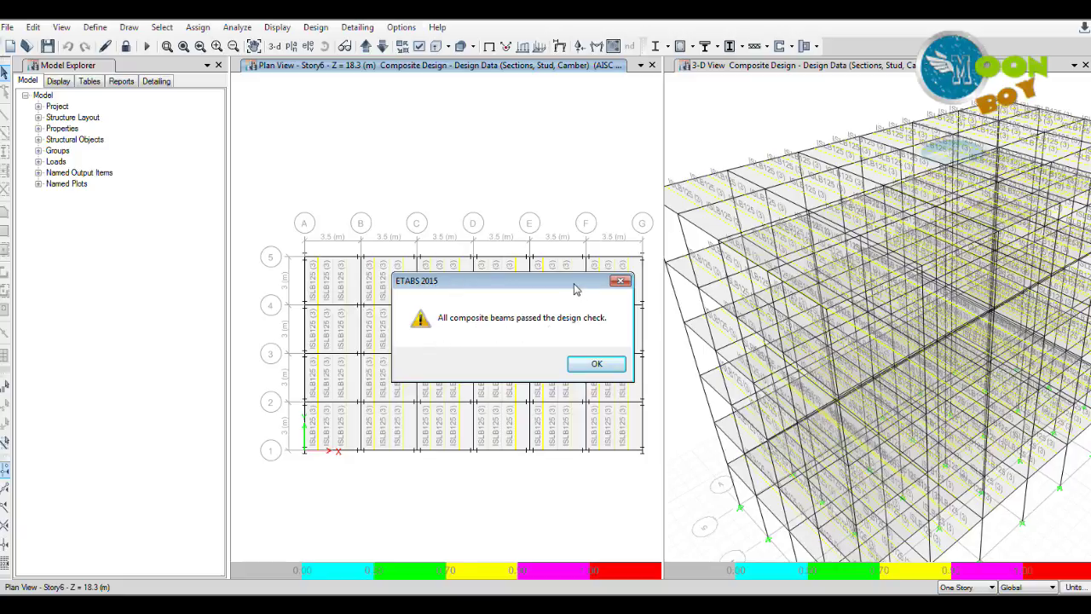
drag(575, 287, 620, 287)
click(646, 365)
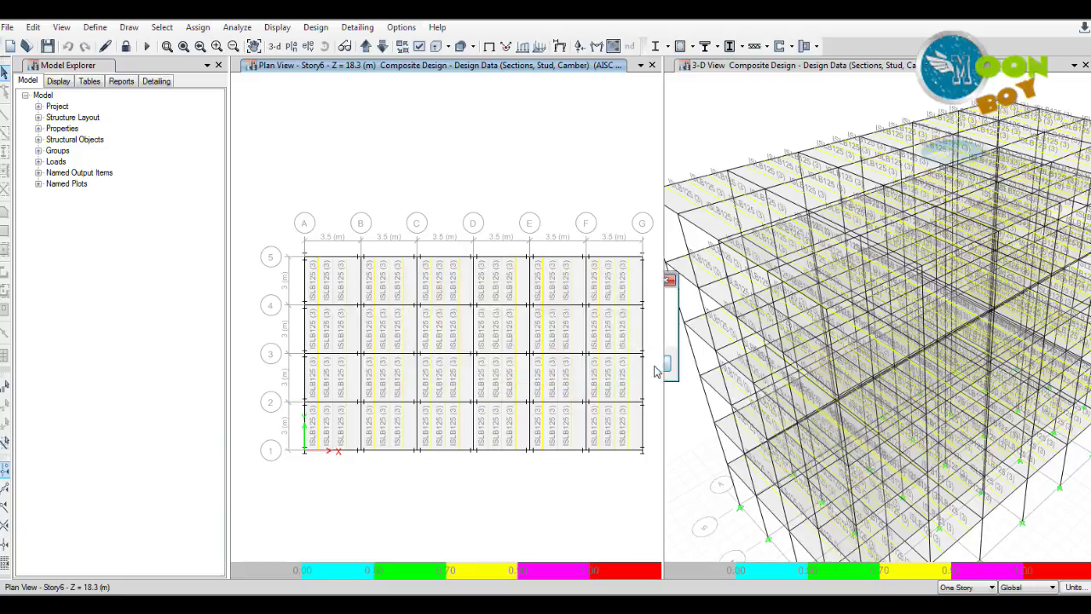
Review the acceptable sections and the strength and deflection checks of composite beam B109 on Story6, keeping section ISLB125.
scroll(452, 431, up, 2)
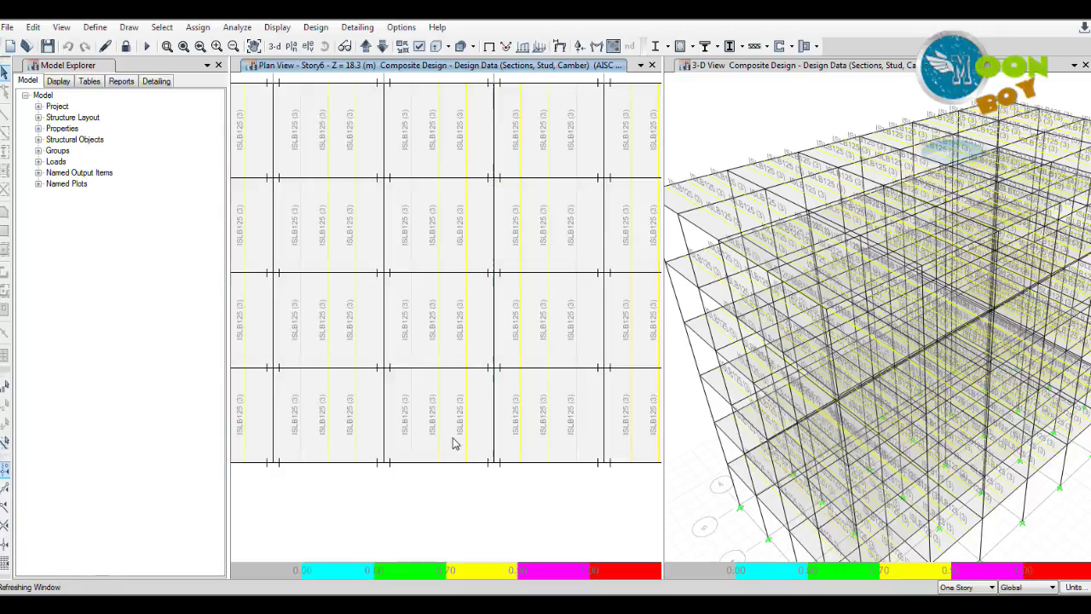
scroll(409, 414, up, 2)
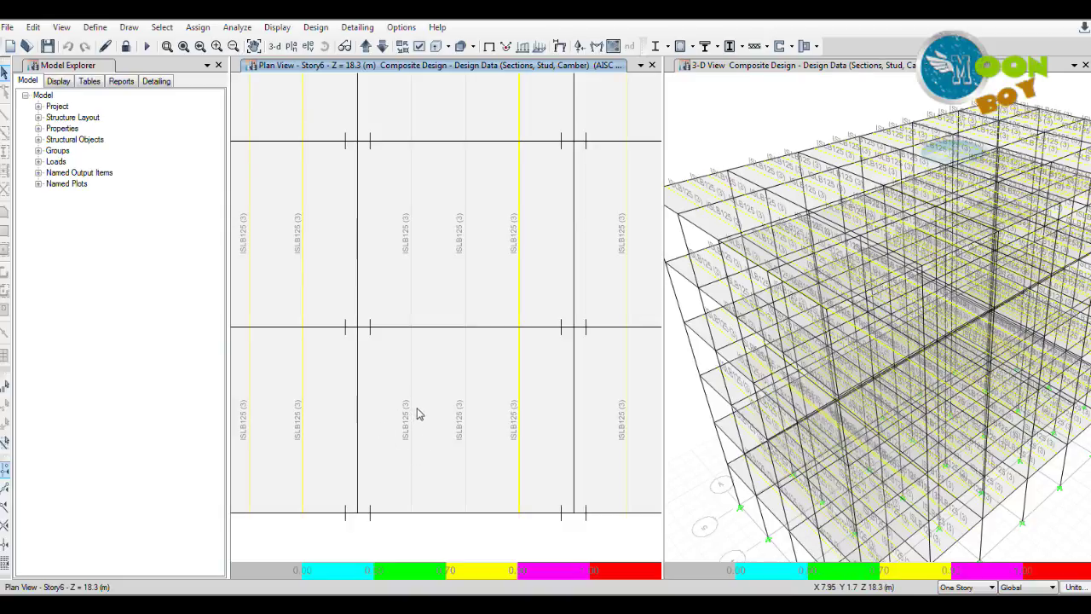
scroll(475, 397, down, 2)
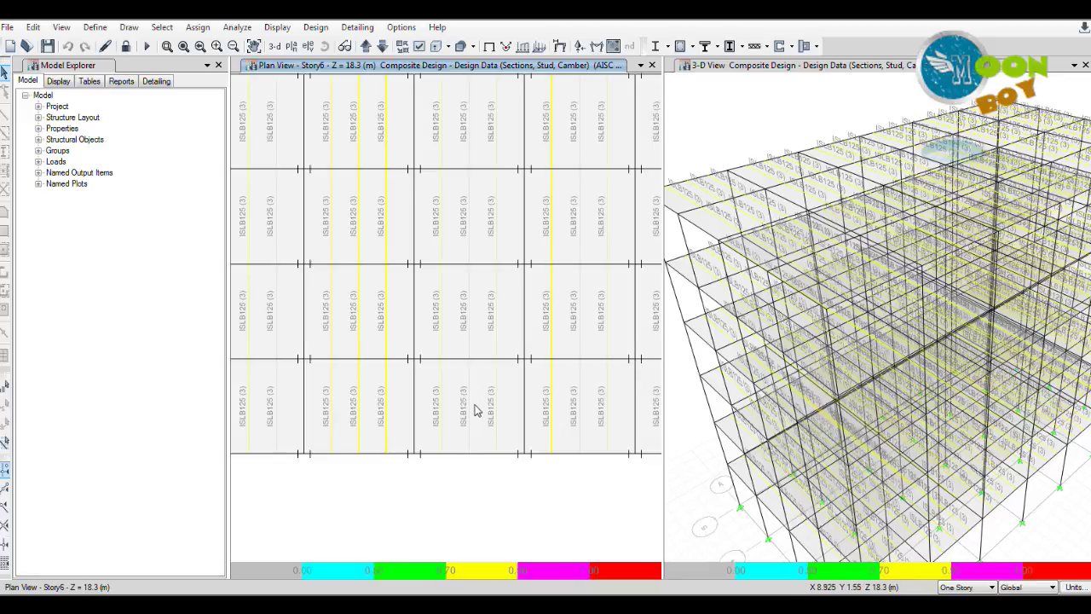
scroll(475, 413, down, 2)
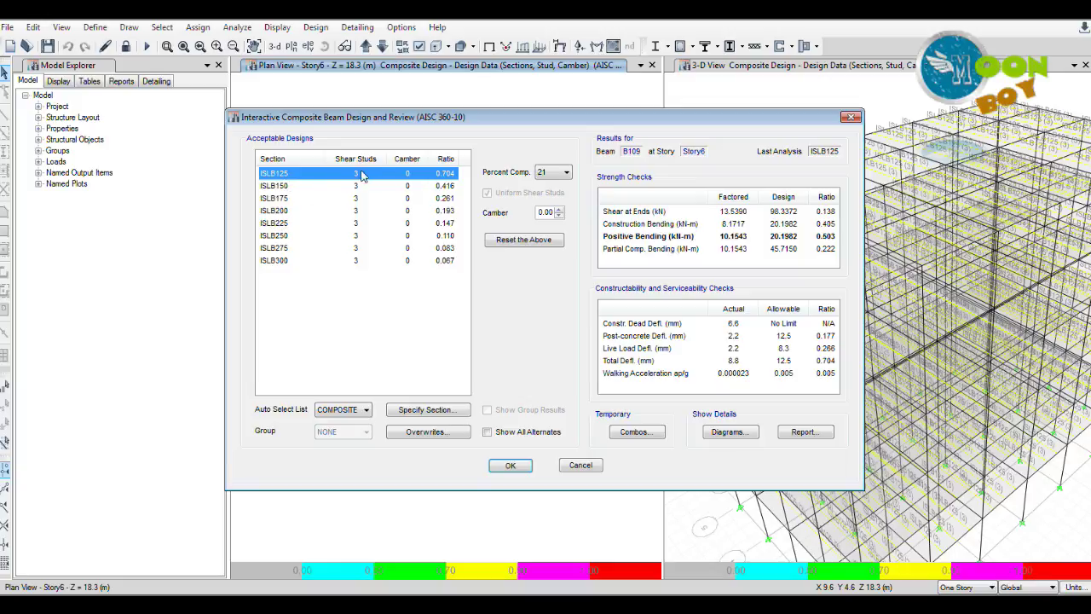
click(510, 466)
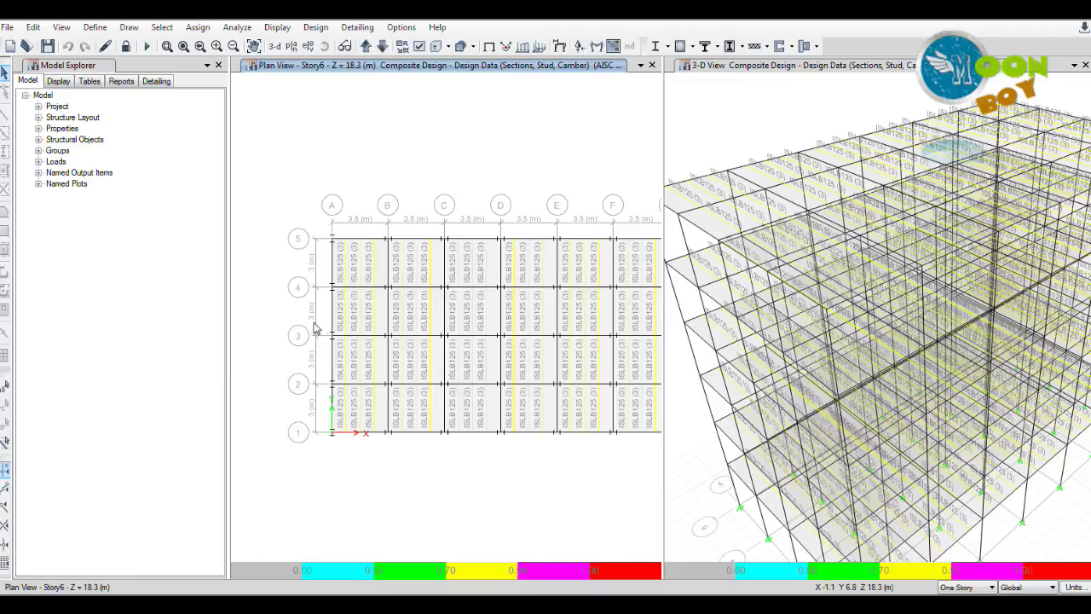
Make the auto select sections null for the composite beams, accepting the current design sections for the next analysis.
click(316, 29)
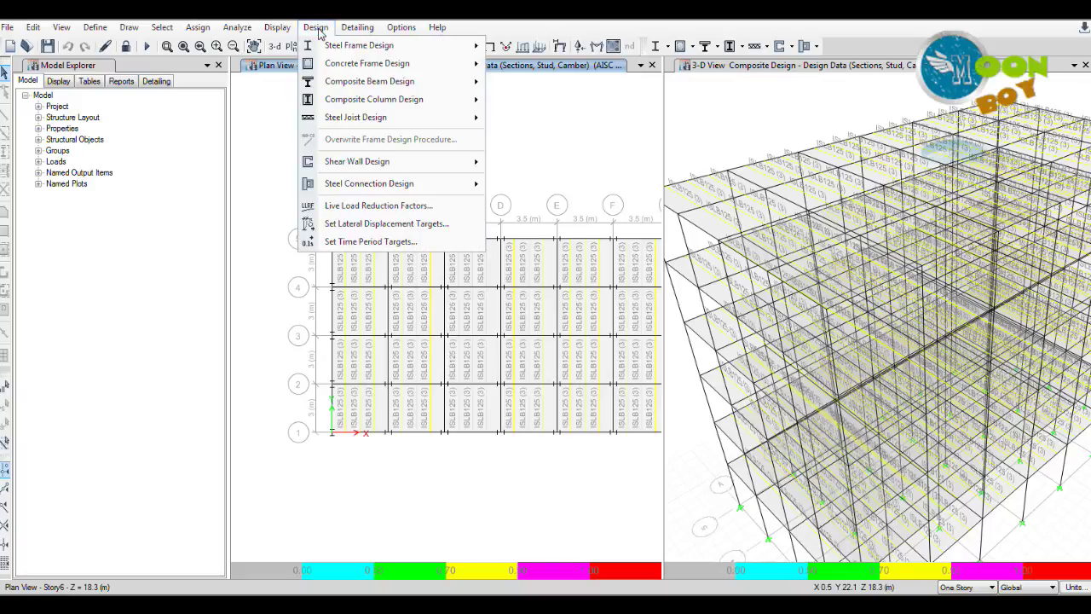
mouse_move(349, 85)
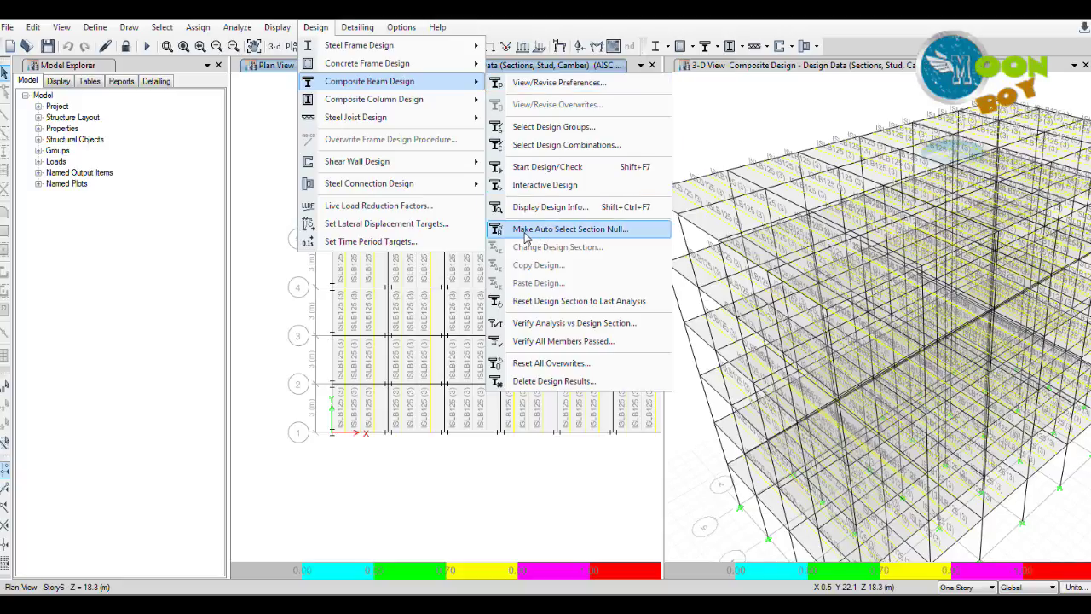
click(601, 230)
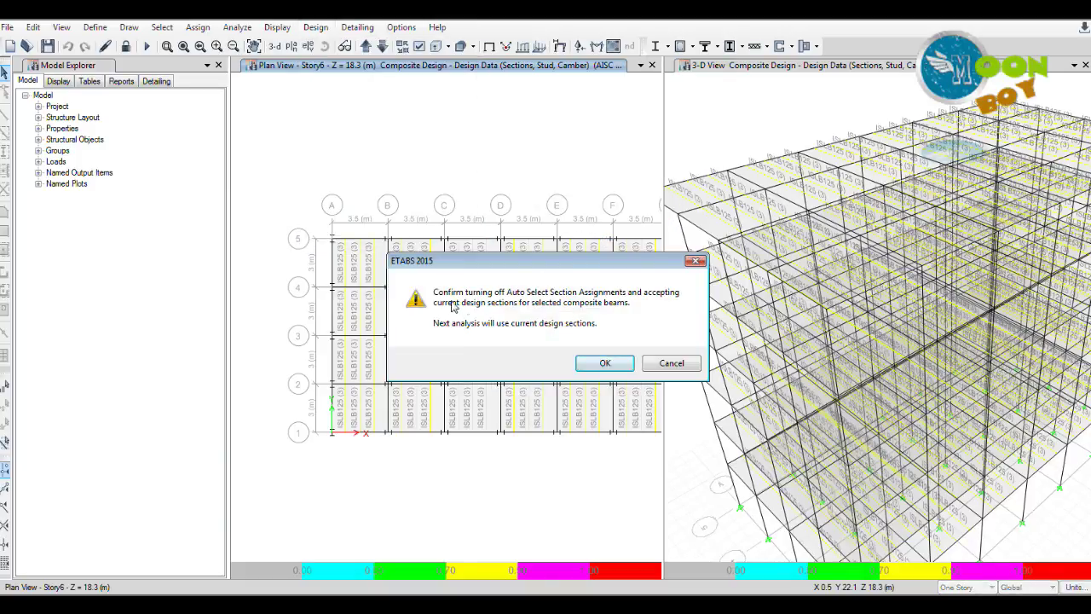
drag(481, 267, 440, 282)
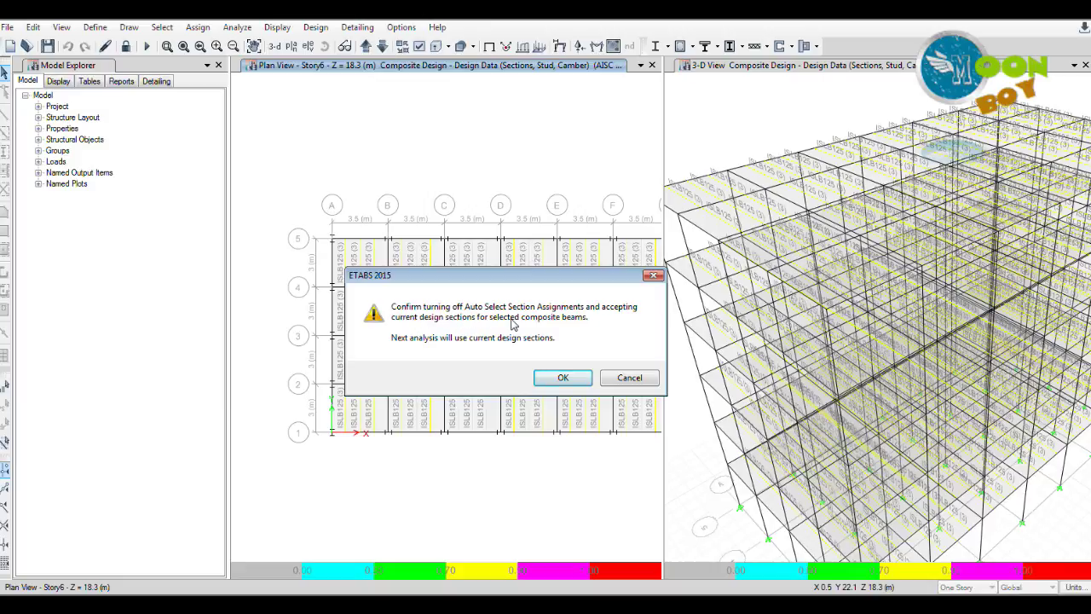
drag(552, 284, 569, 279)
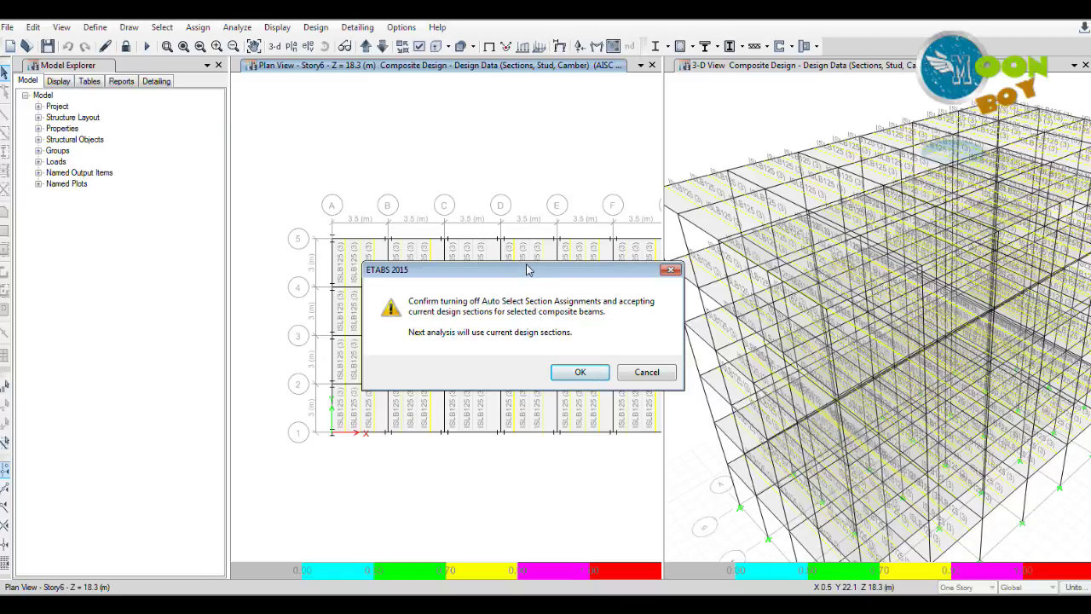
drag(529, 272, 506, 282)
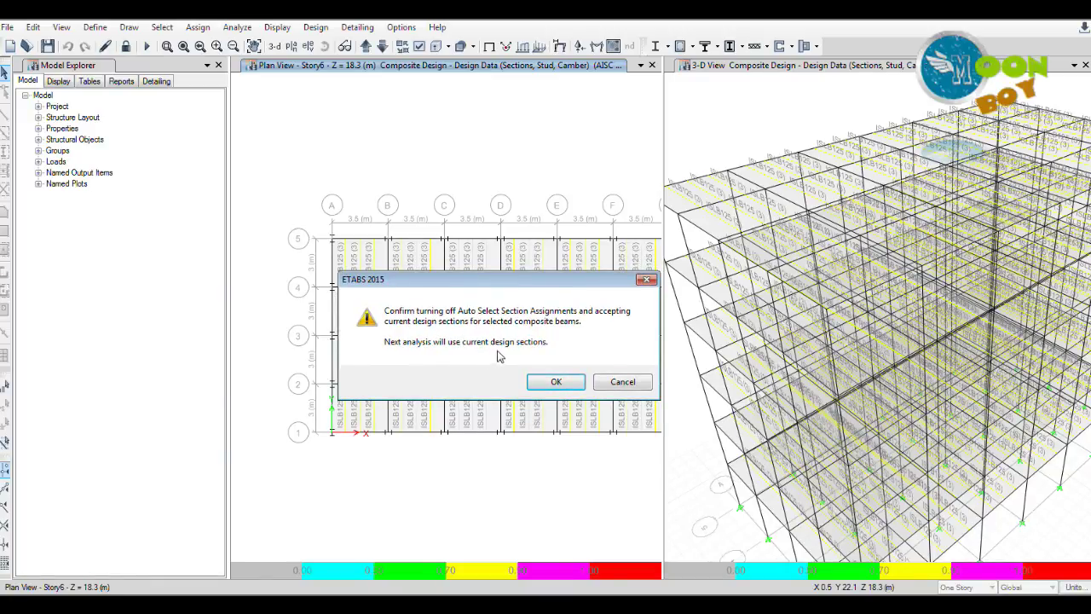
click(552, 382)
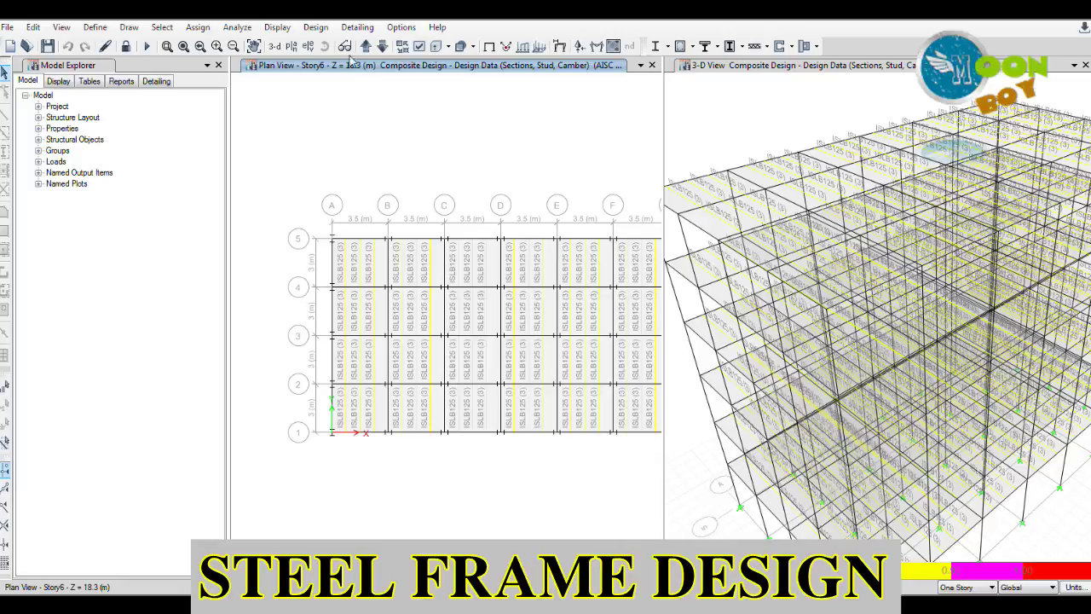
Review all steel frame design preferences for IS 800:2007 and accept them with their existing values.
click(315, 27)
mouse_move(334, 48)
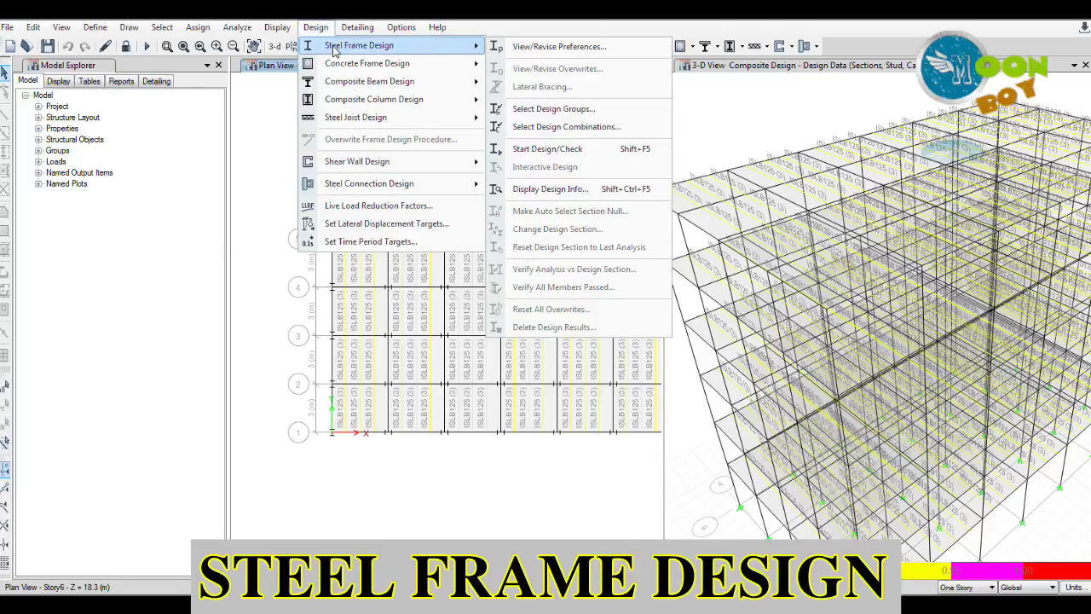
click(562, 49)
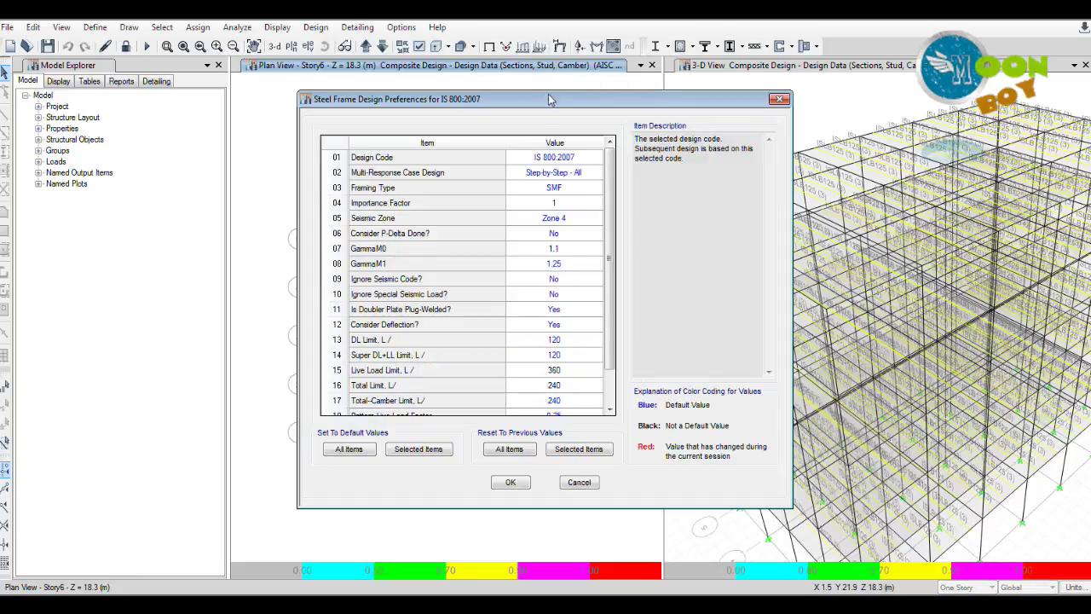
drag(548, 104, 534, 85)
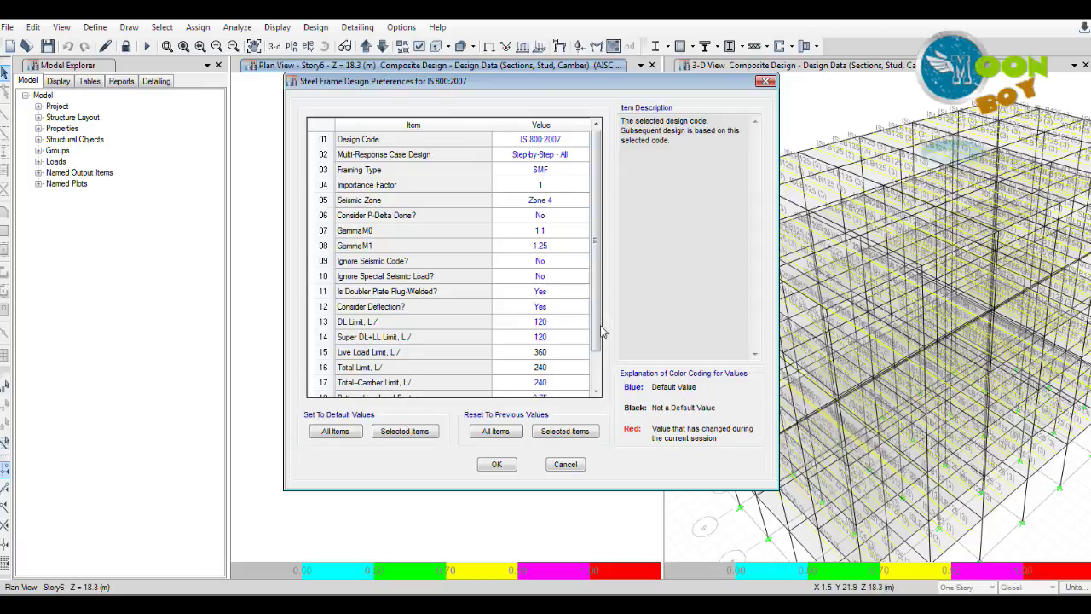
scroll(602, 334, down, 1)
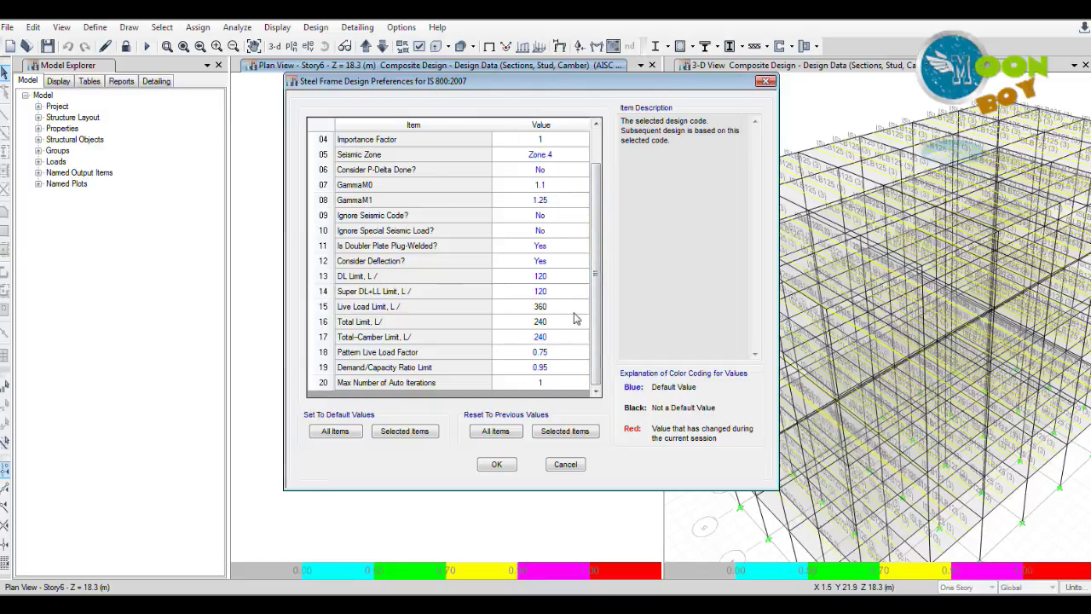
drag(597, 277, 598, 231)
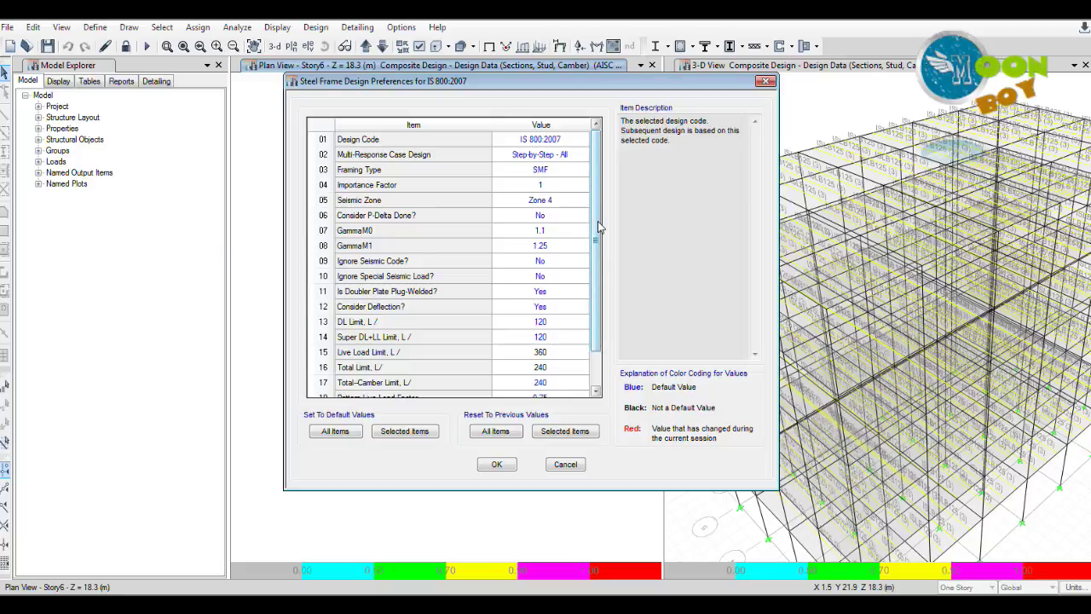
drag(597, 228, 594, 323)
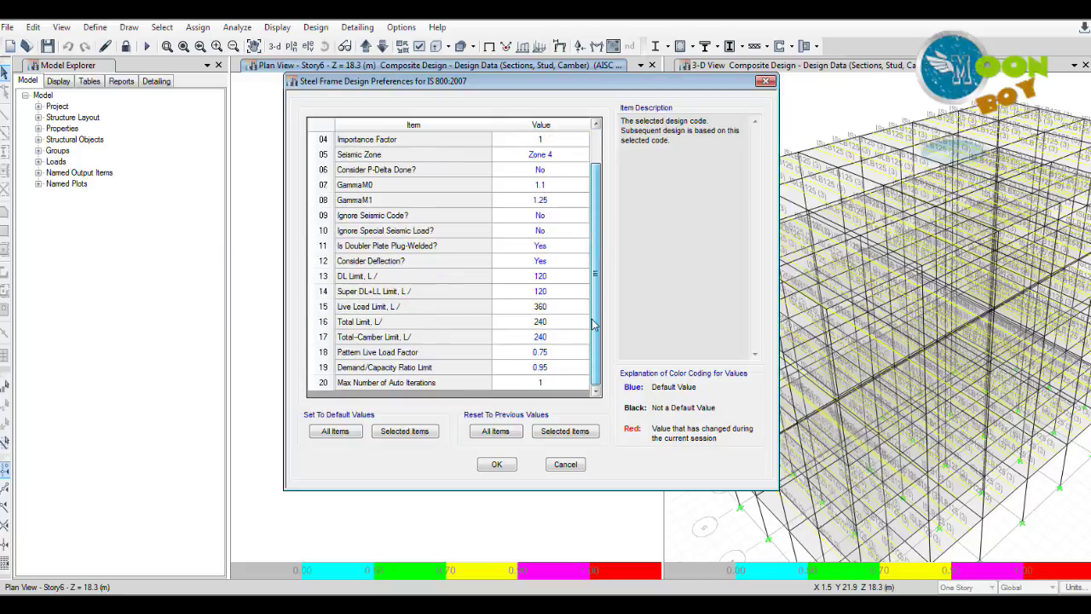
click(503, 465)
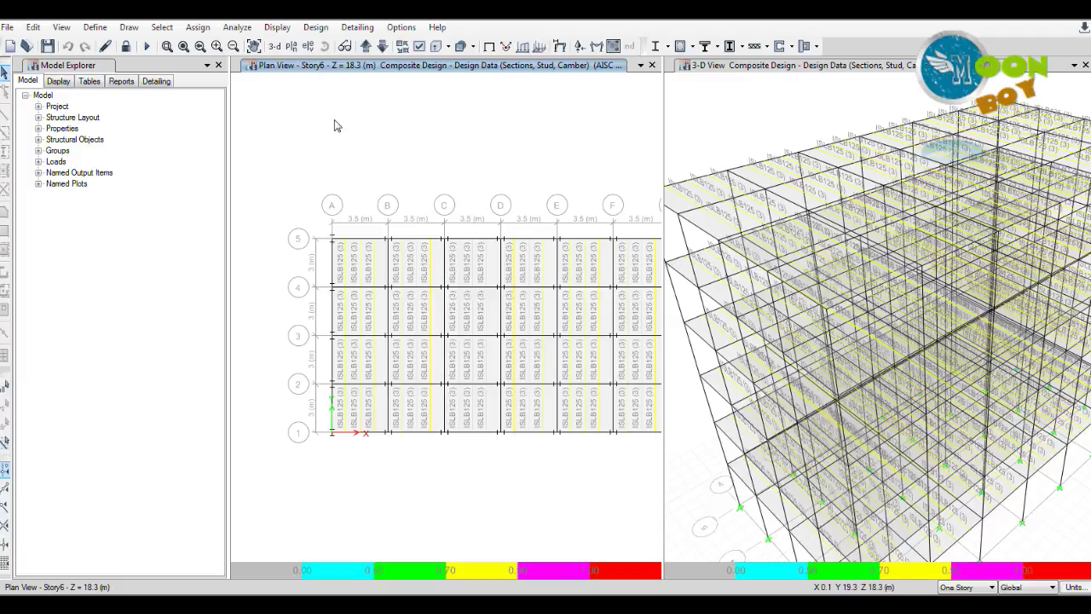
Select all frames that have the AUTO BEAM and AUTO COLUMN section properties.
click(164, 29)
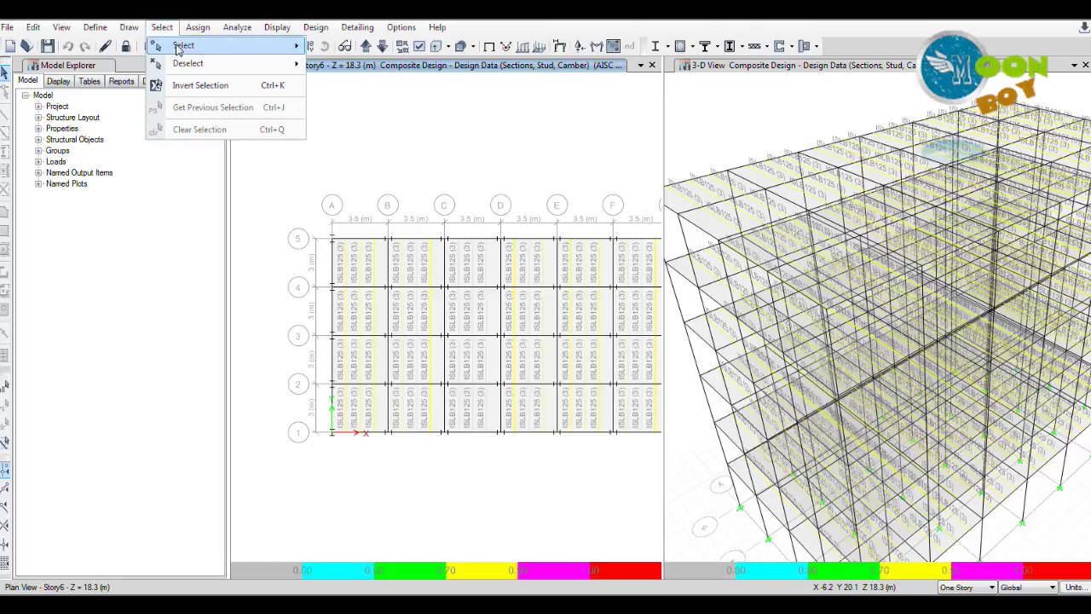
mouse_move(179, 50)
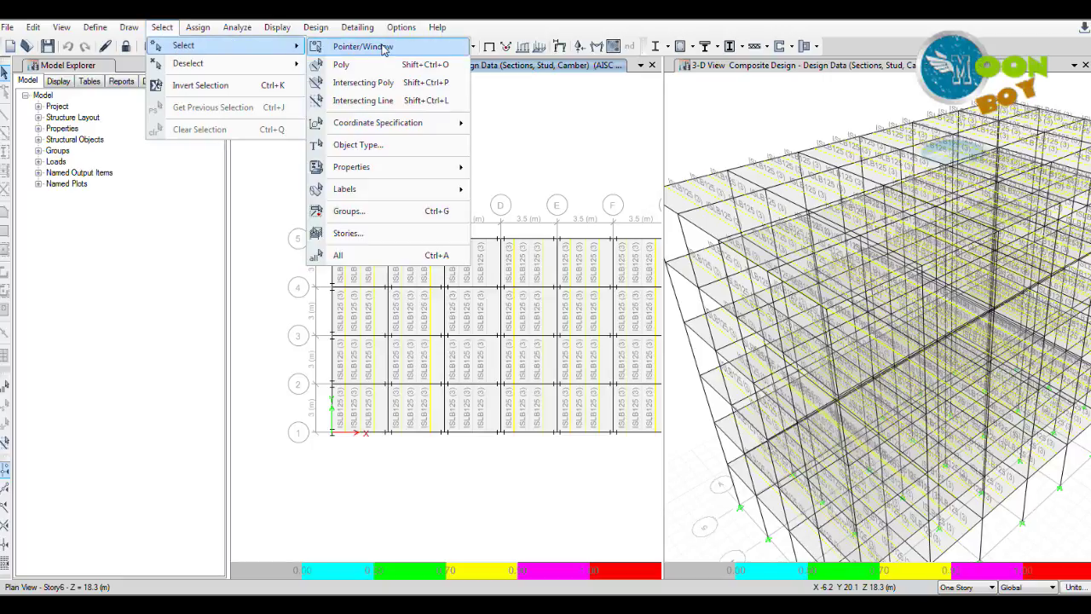
mouse_move(383, 174)
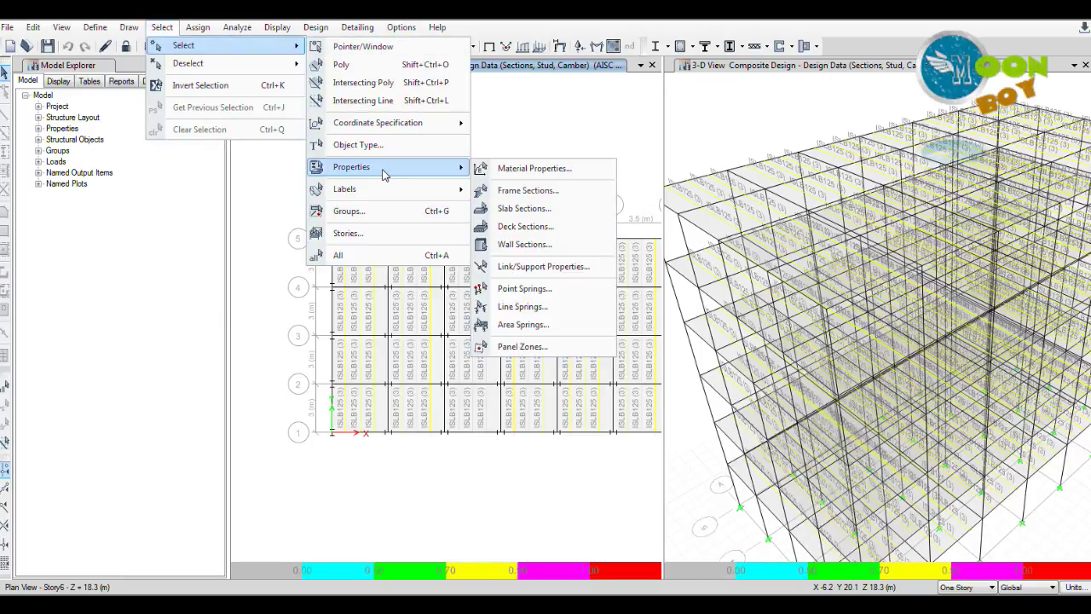
click(523, 192)
drag(520, 157, 449, 147)
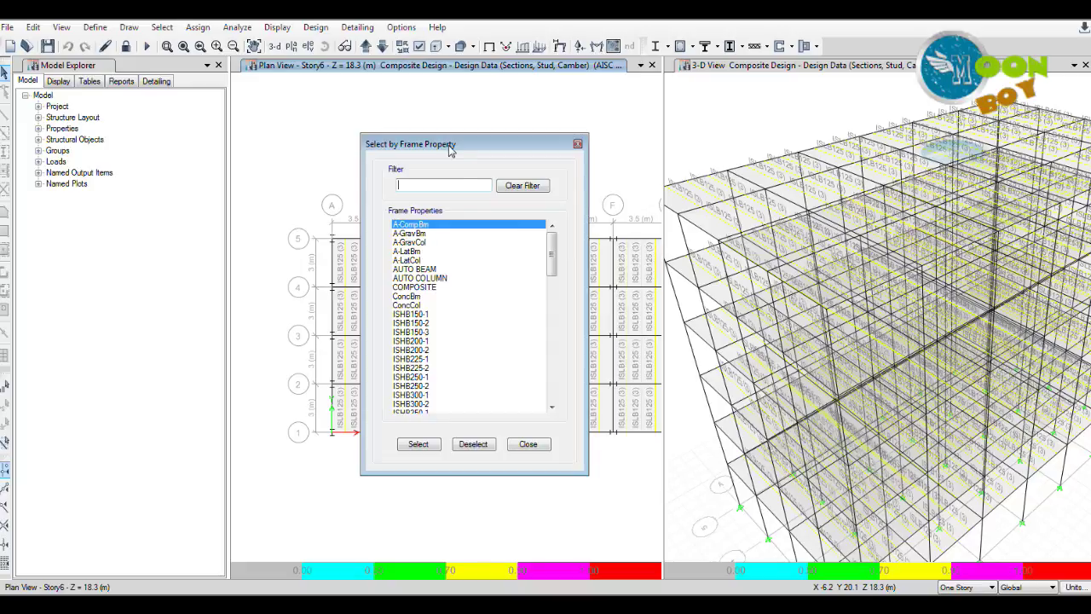
click(436, 269)
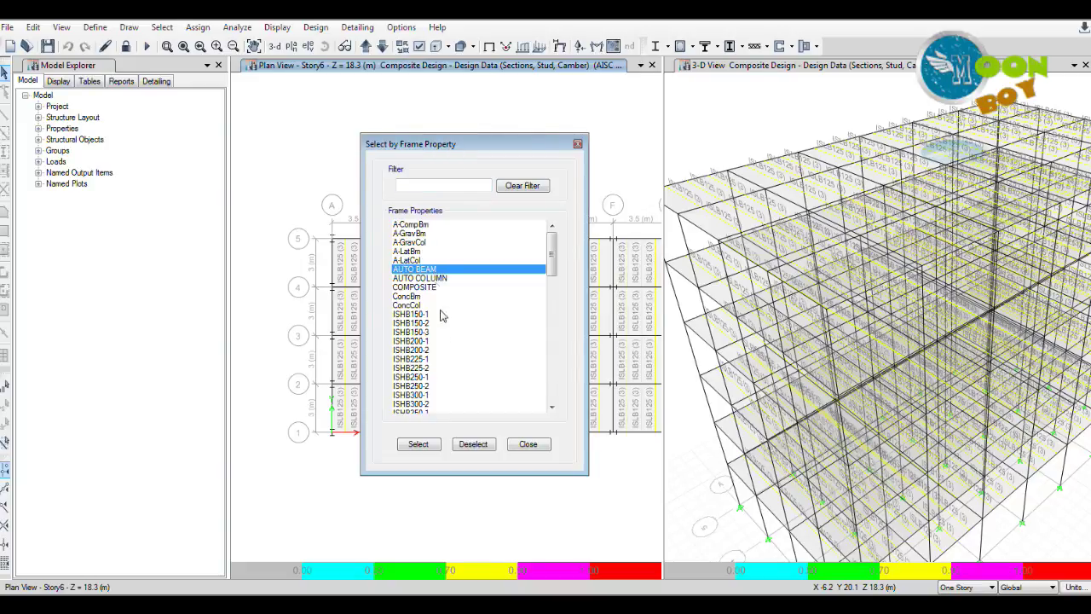
click(422, 441)
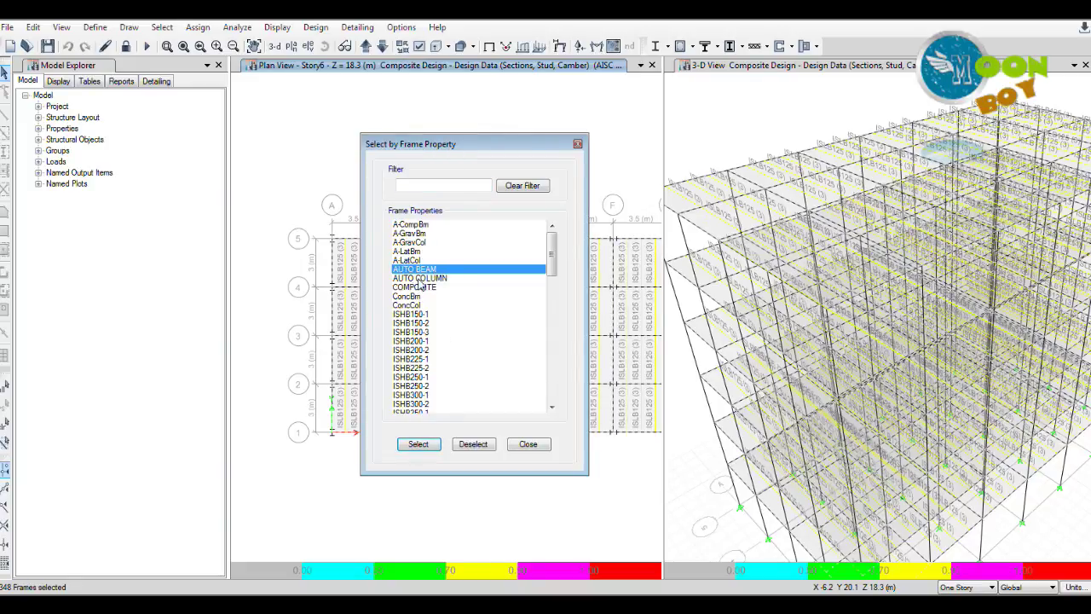
click(420, 279)
click(428, 447)
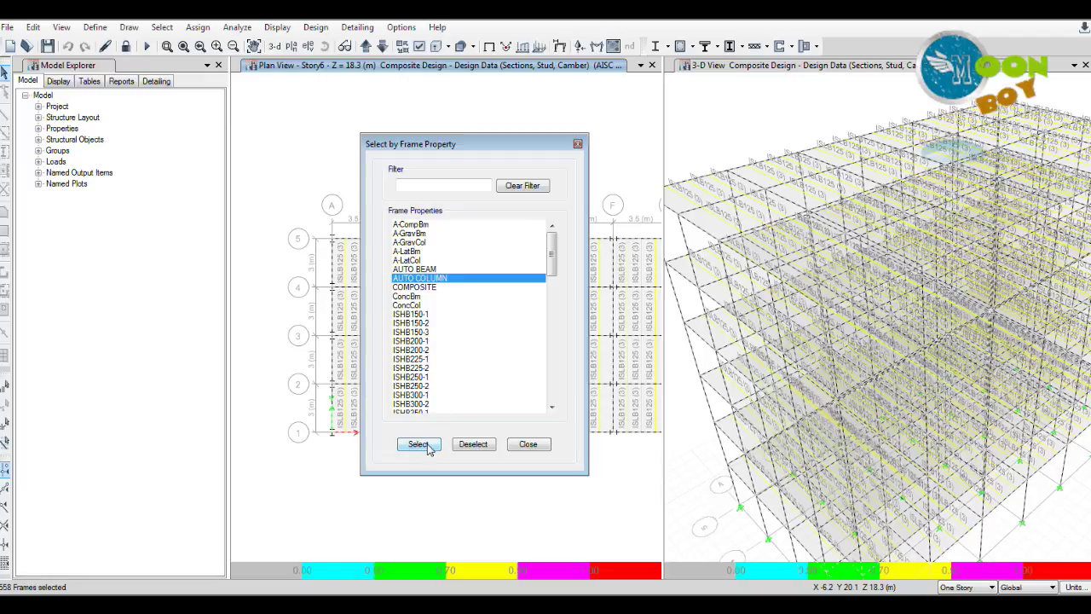
click(530, 444)
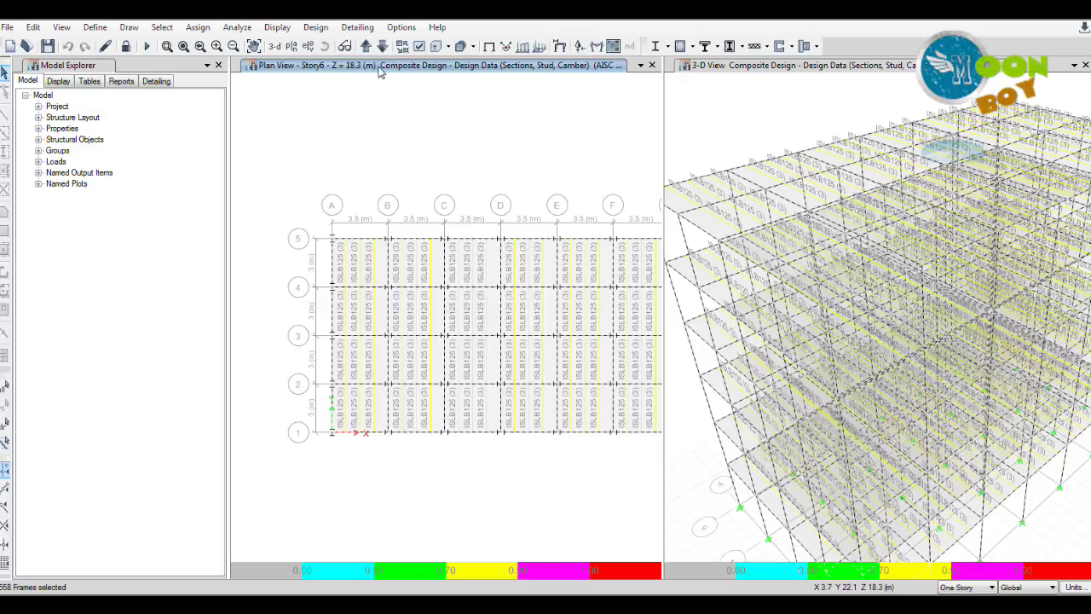
Set the steel design lateral bracing of the selected beams and columns to Program Determined.
click(328, 32)
mouse_move(335, 49)
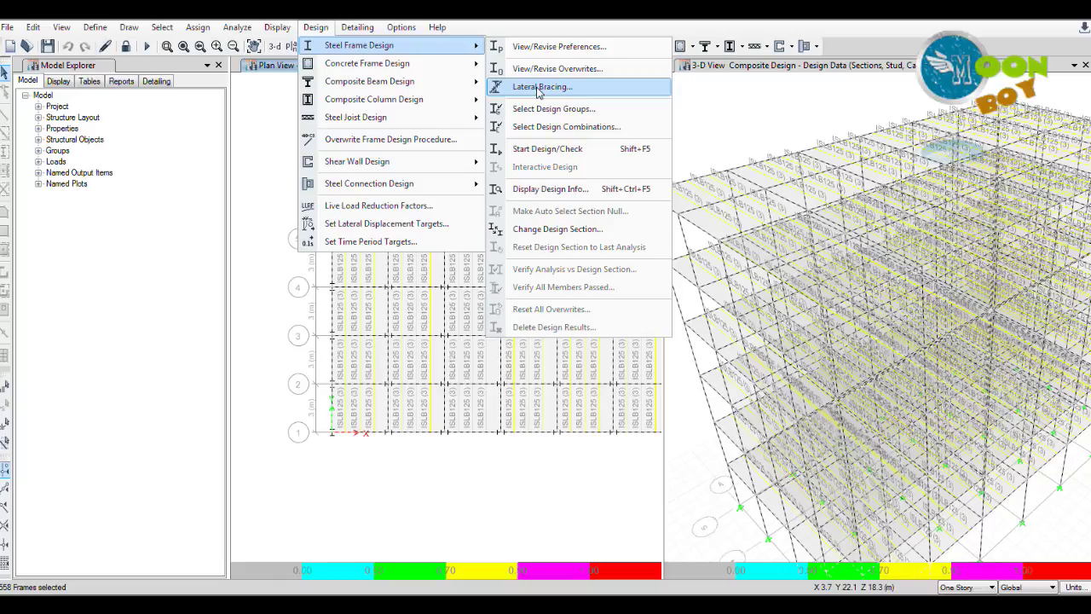
click(538, 89)
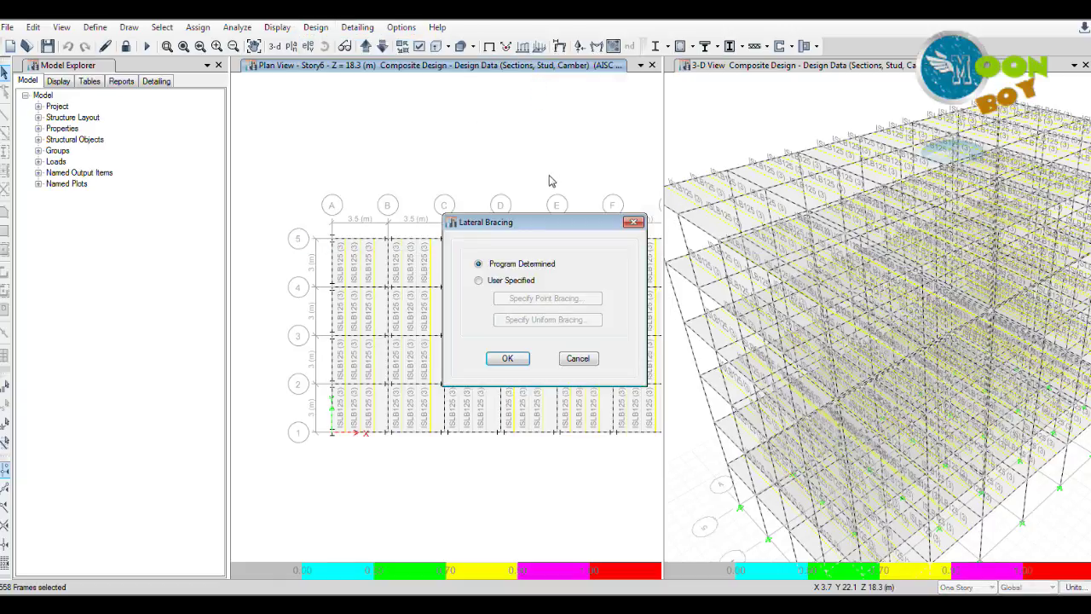
drag(550, 220, 513, 177)
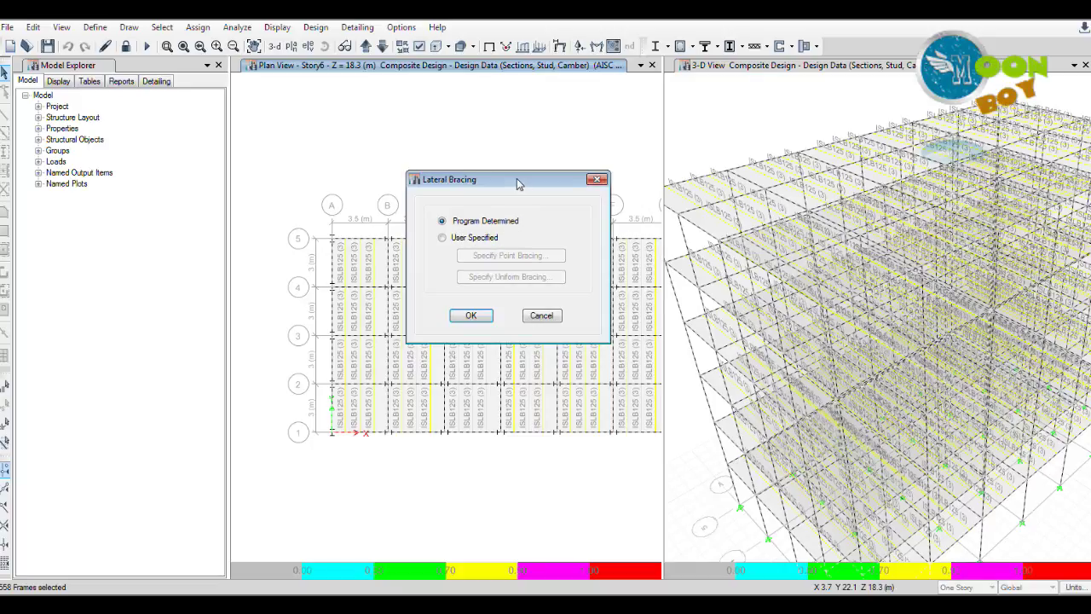
drag(516, 179, 564, 160)
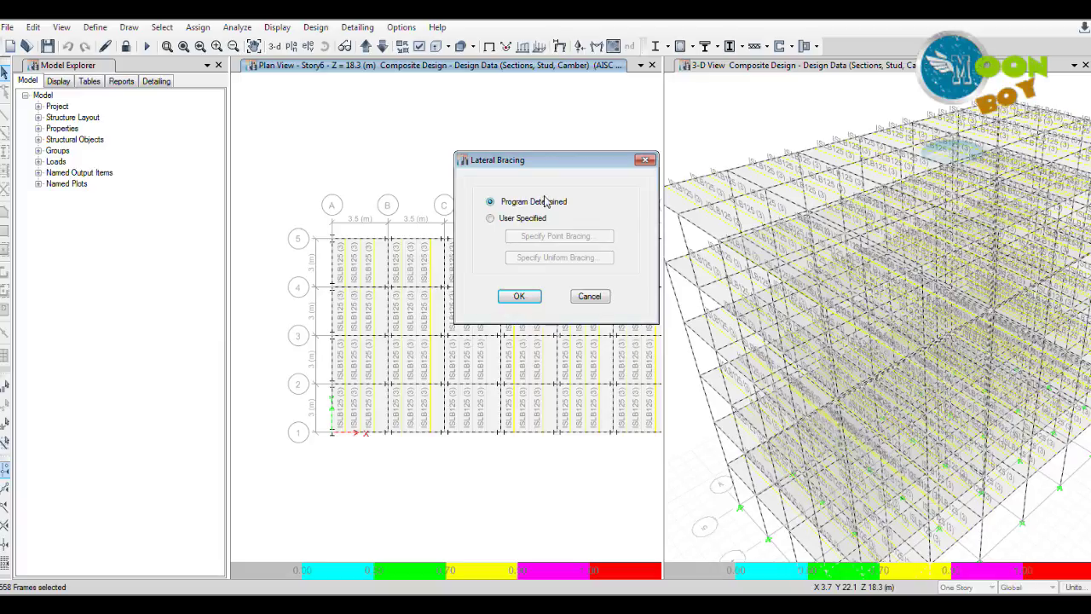
drag(558, 163, 555, 150)
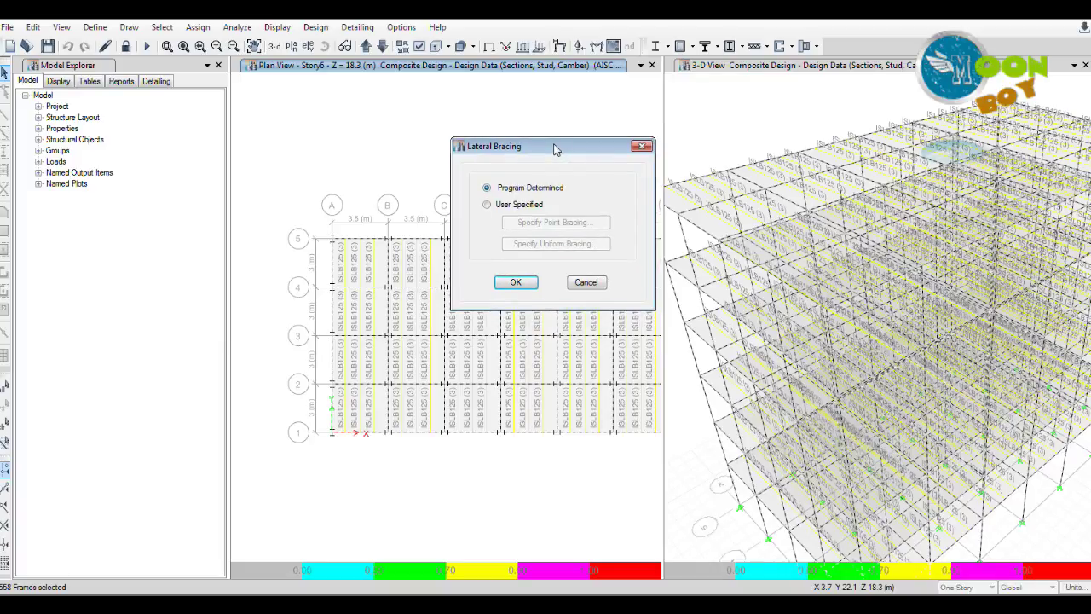
mouse_move(552, 150)
mouse_down()
mouse_move(586, 138)
mouse_move(551, 140)
mouse_up()
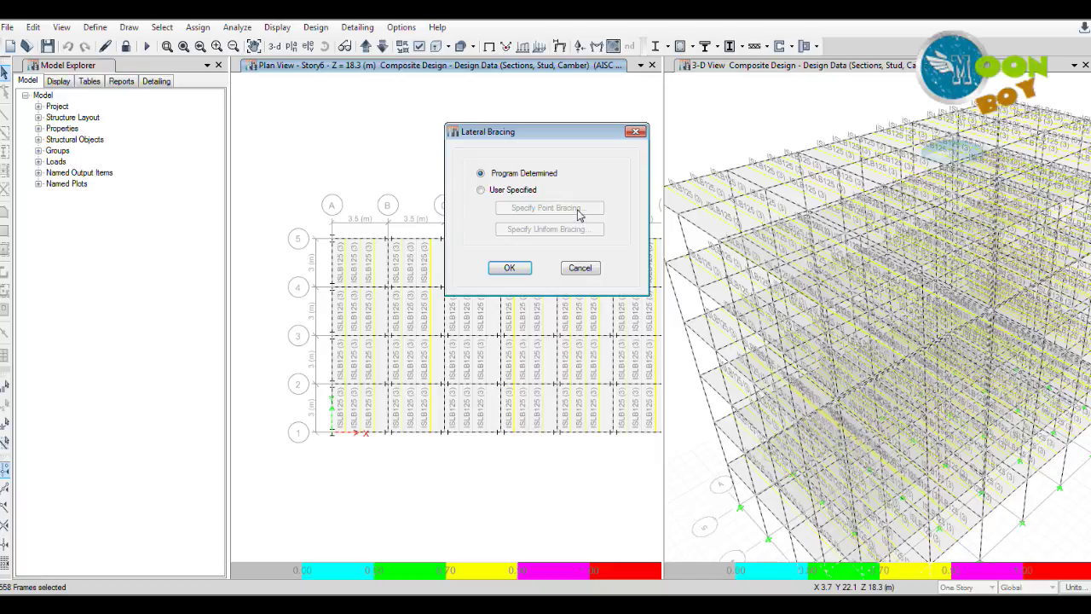
drag(569, 138, 603, 119)
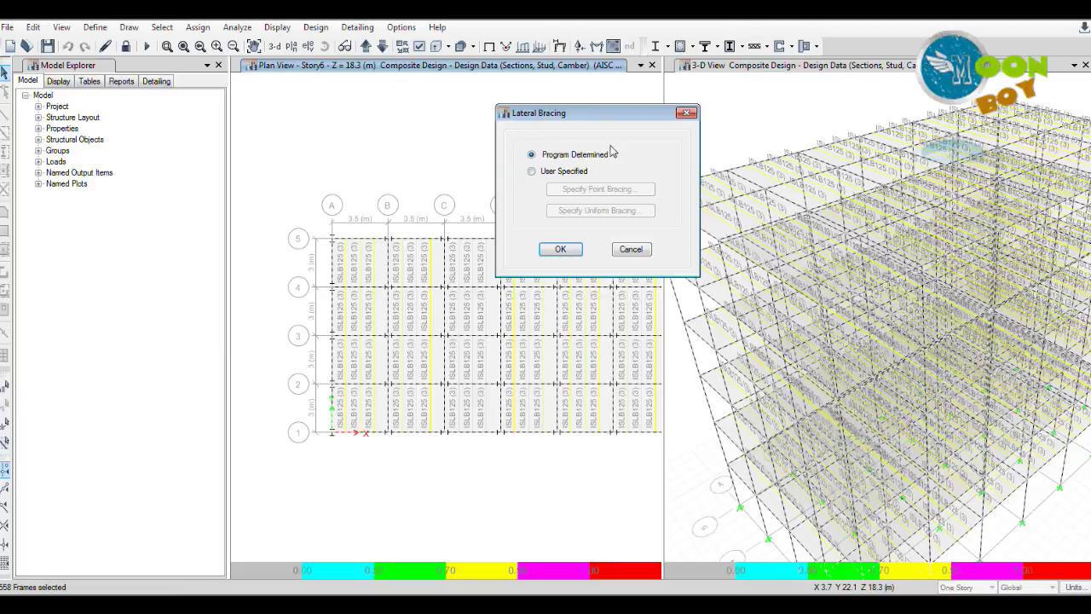
click(560, 250)
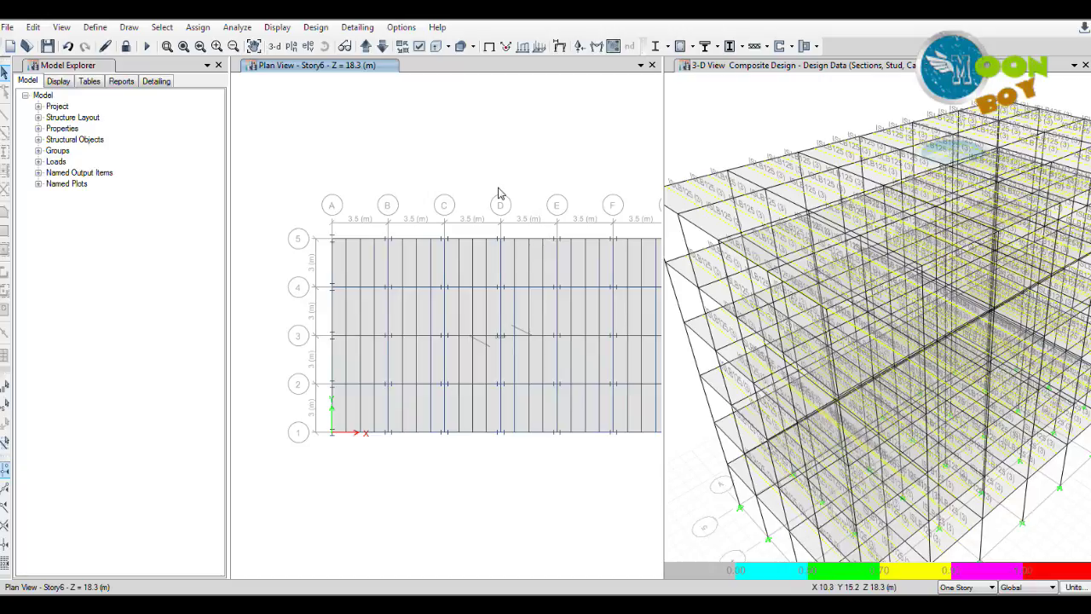
Run the steel frame design/check, declining to reiterate analysis and design for frames whose analysis and design sections differ.
click(316, 29)
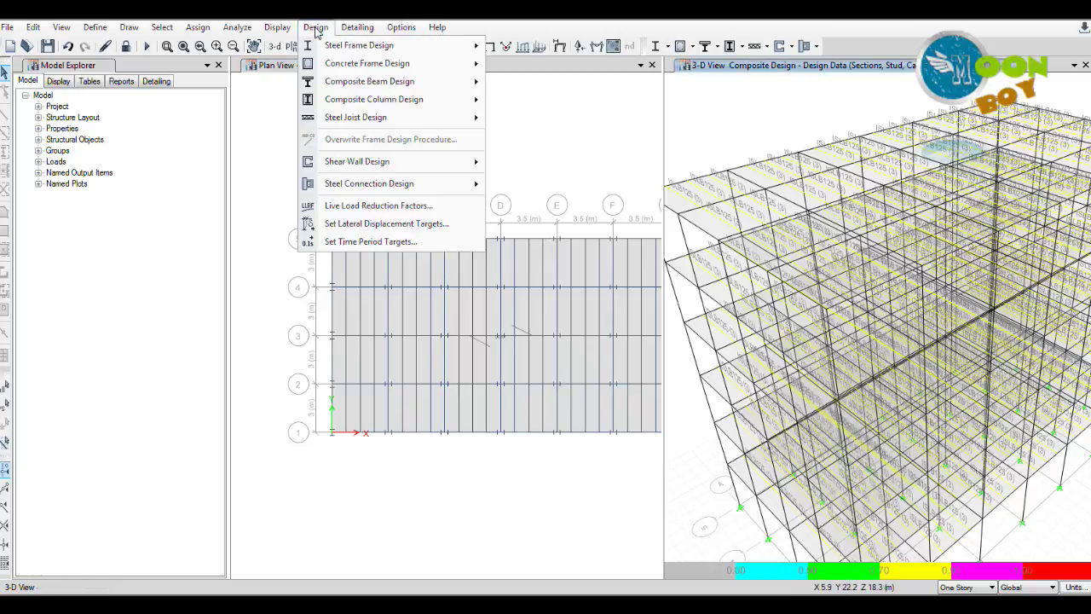
mouse_move(329, 49)
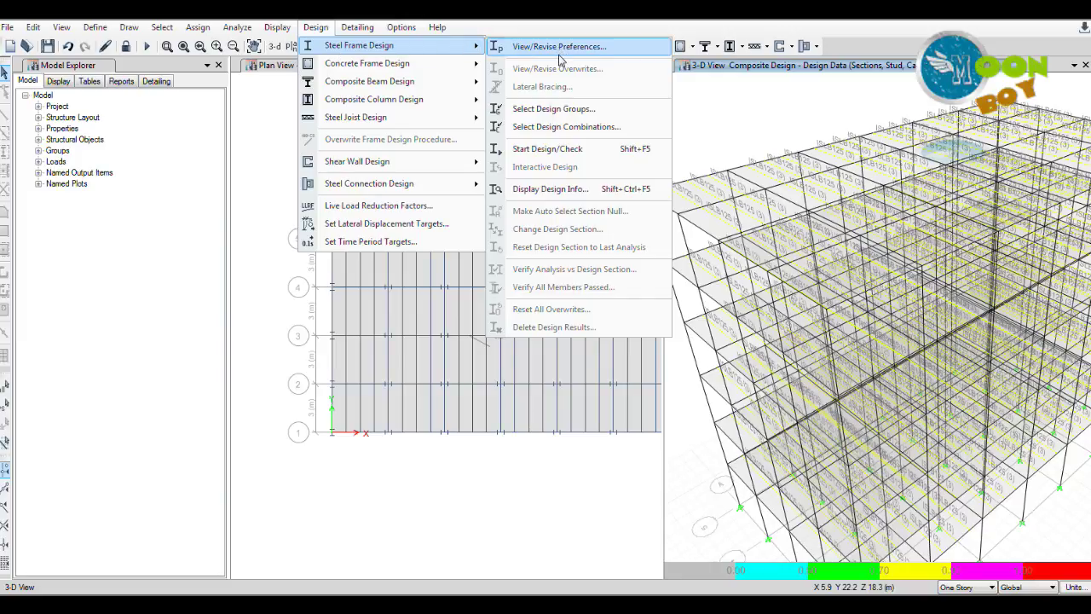
click(567, 154)
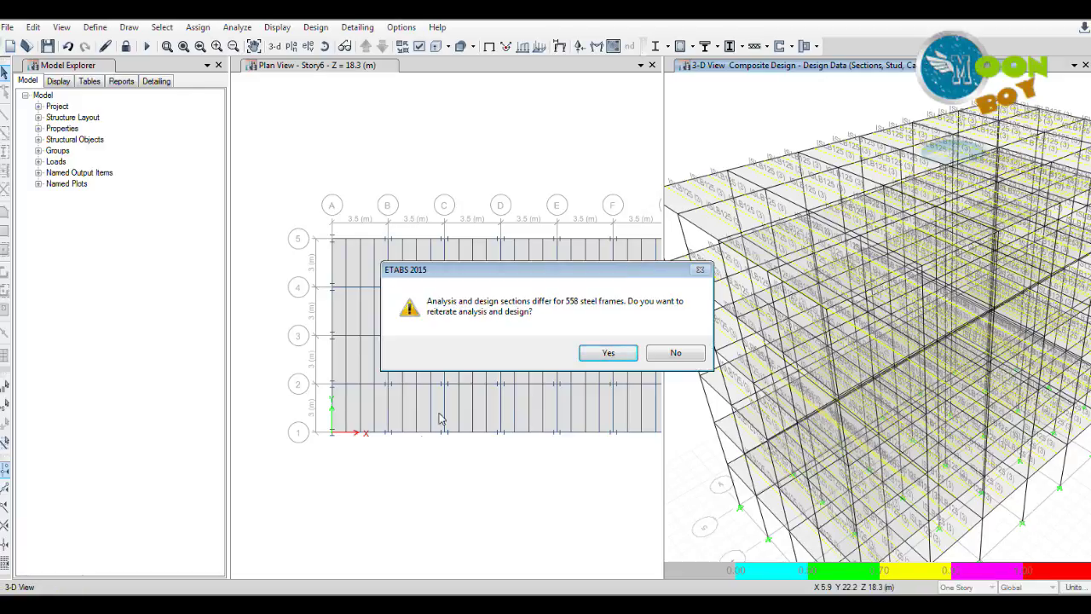
drag(512, 274, 518, 235)
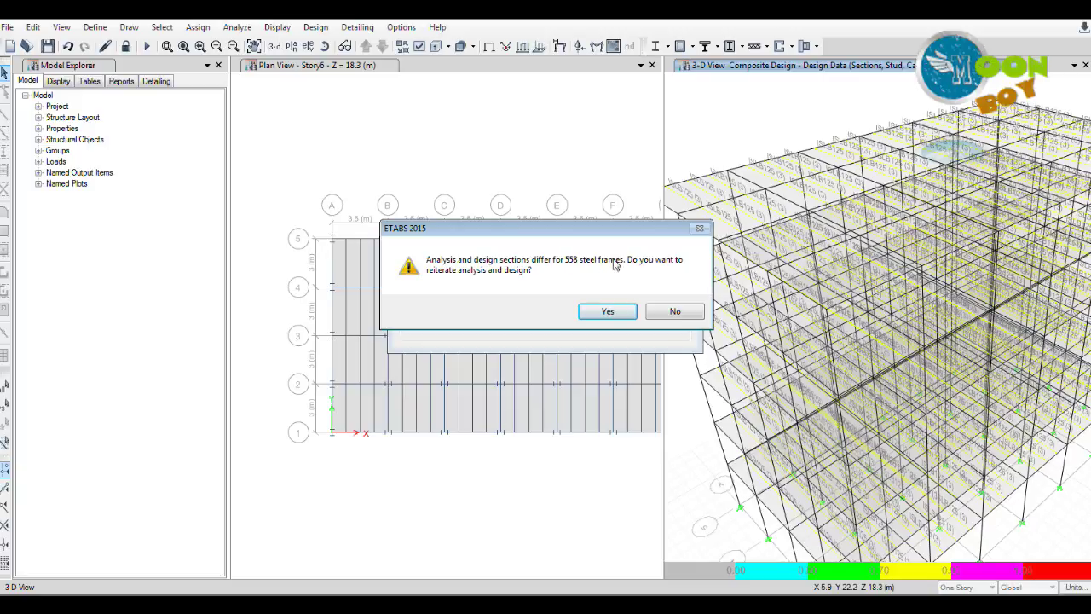
drag(617, 233, 622, 169)
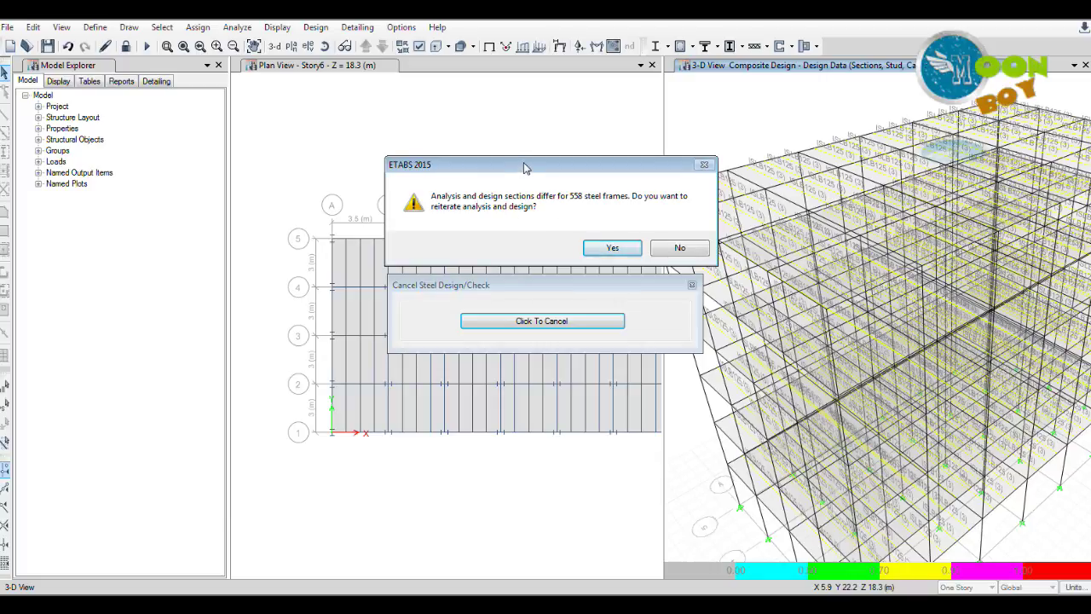
drag(522, 166, 570, 178)
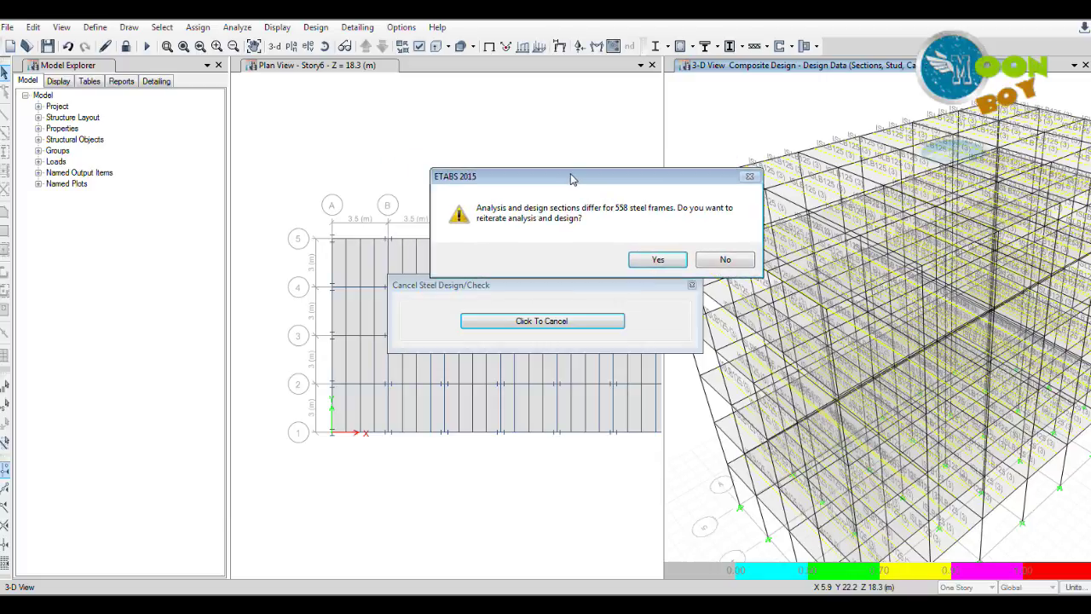
click(724, 259)
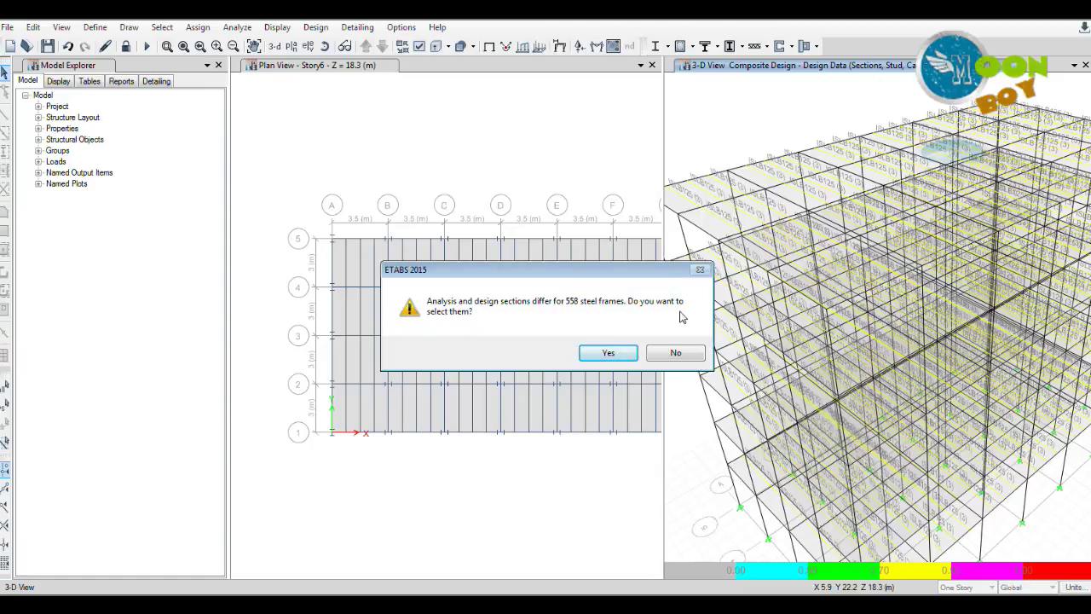
Decline selecting the frames with differing sections, but select the auto select frames that failed the stress/capacity check.
click(685, 354)
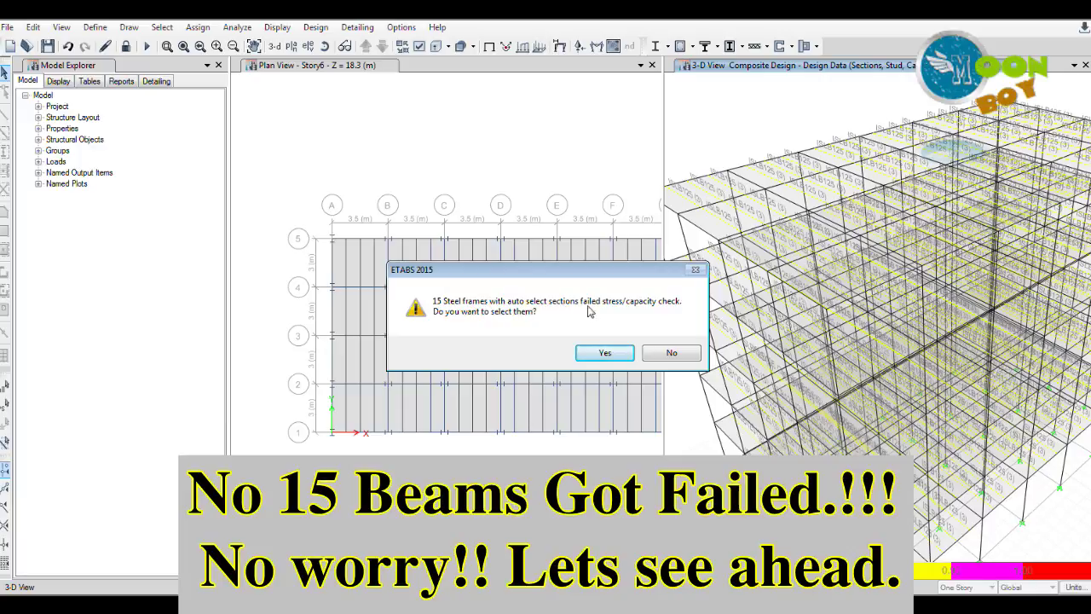
drag(568, 276, 587, 305)
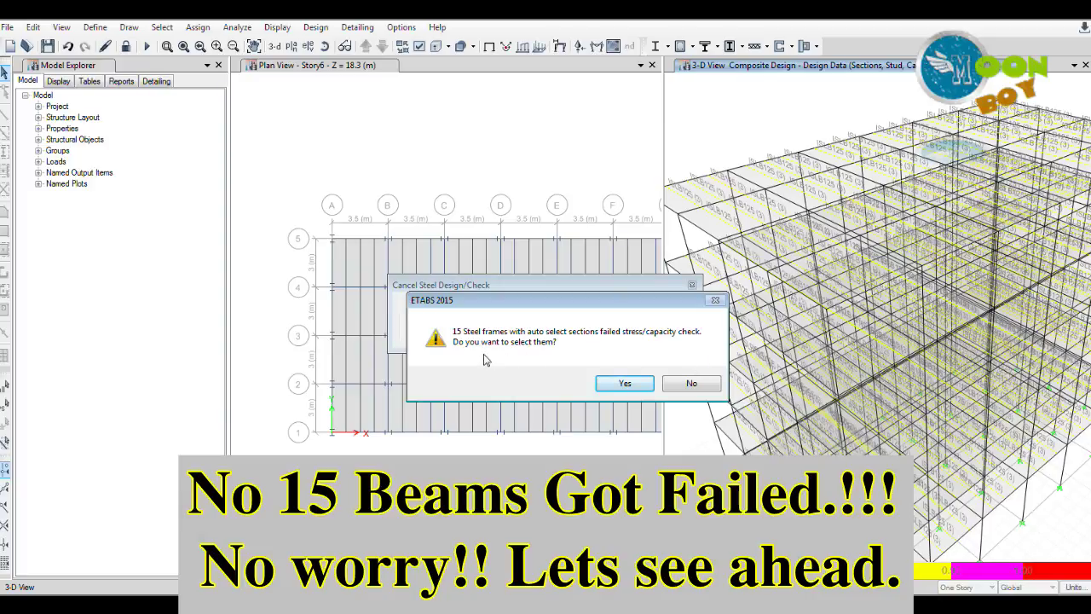
click(625, 385)
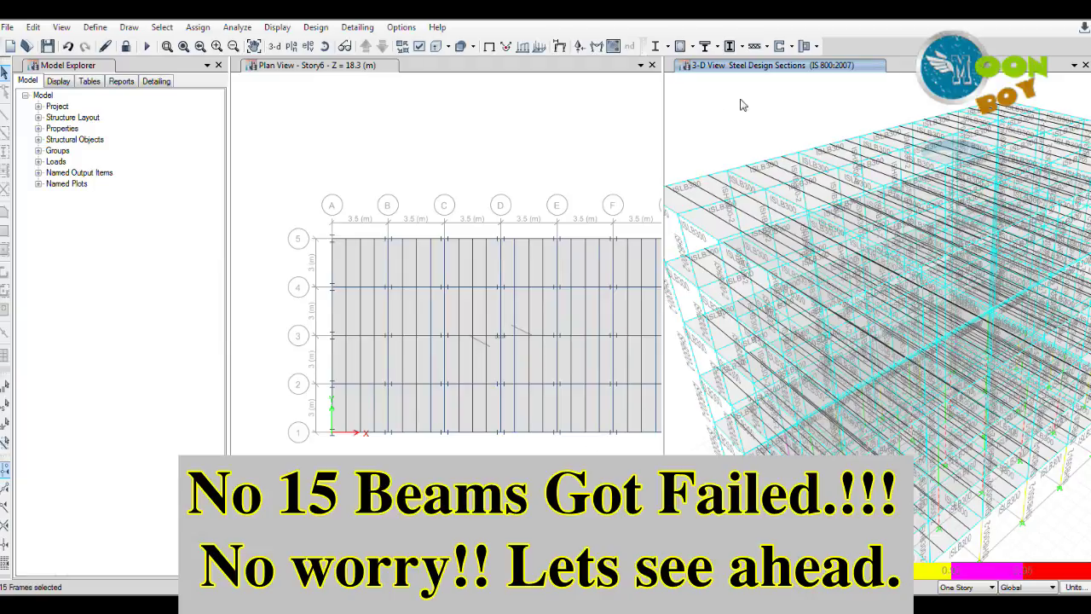
Examine the steel design sections and colour-coded results in the 3-D view, focusing on the selected frames among the base columns.
click(274, 47)
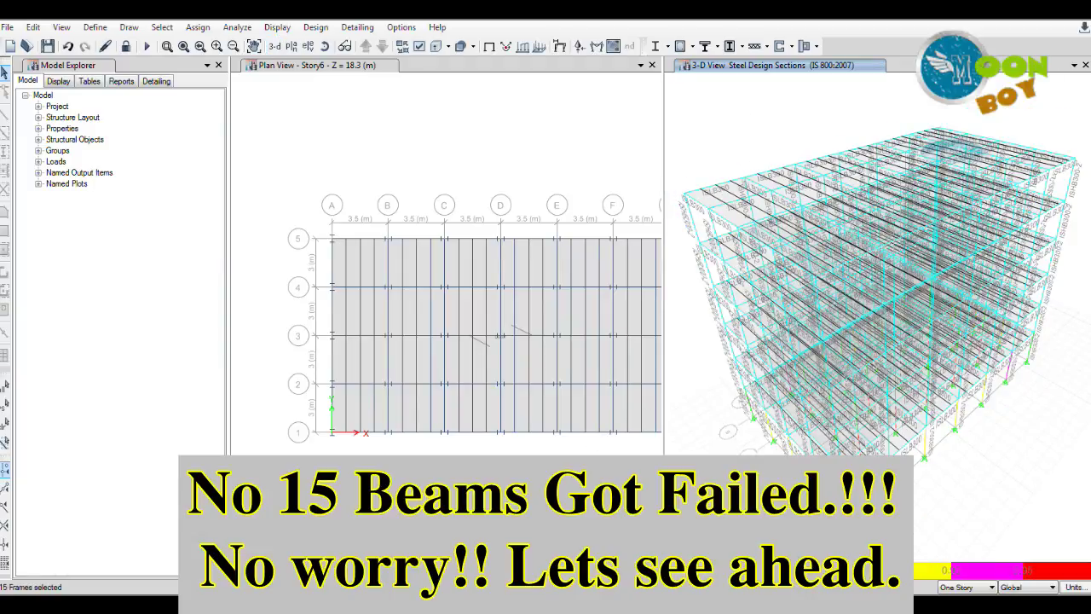
scroll(976, 449, up, 5)
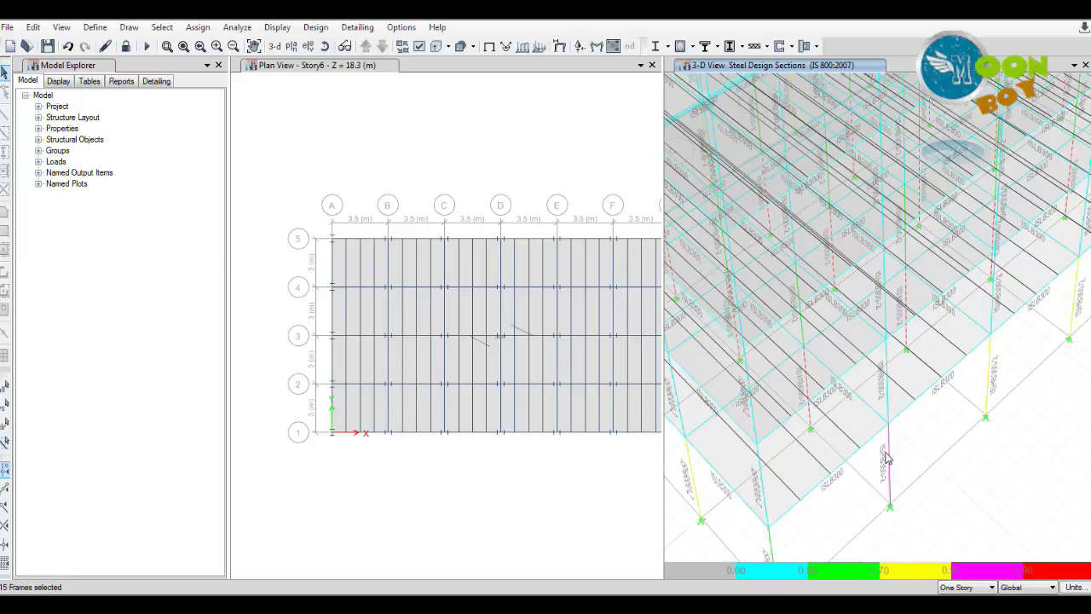
scroll(946, 403, down, 2)
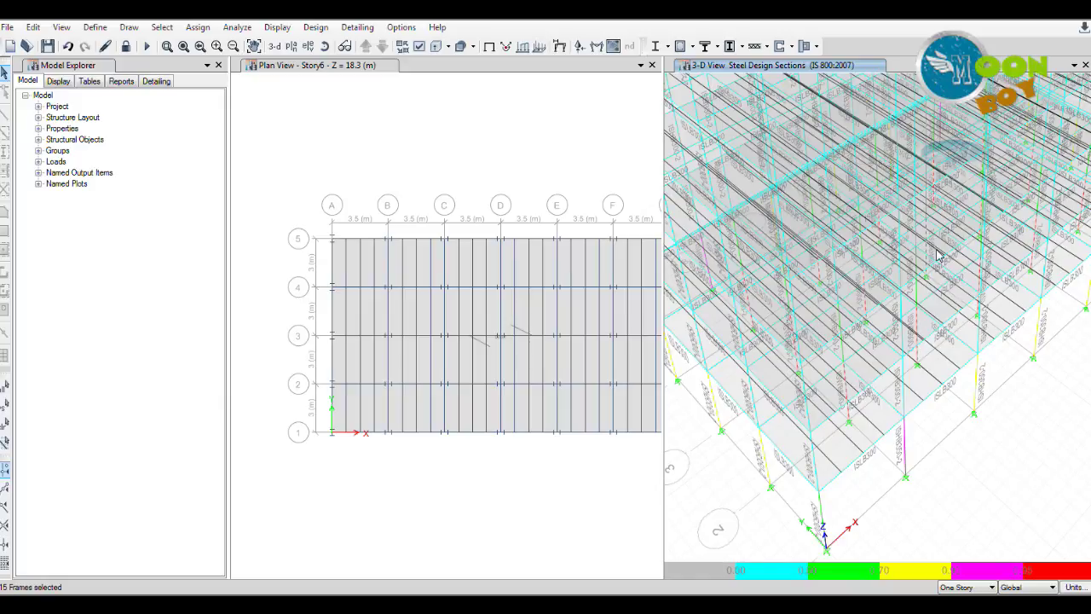
scroll(909, 384, up, 3)
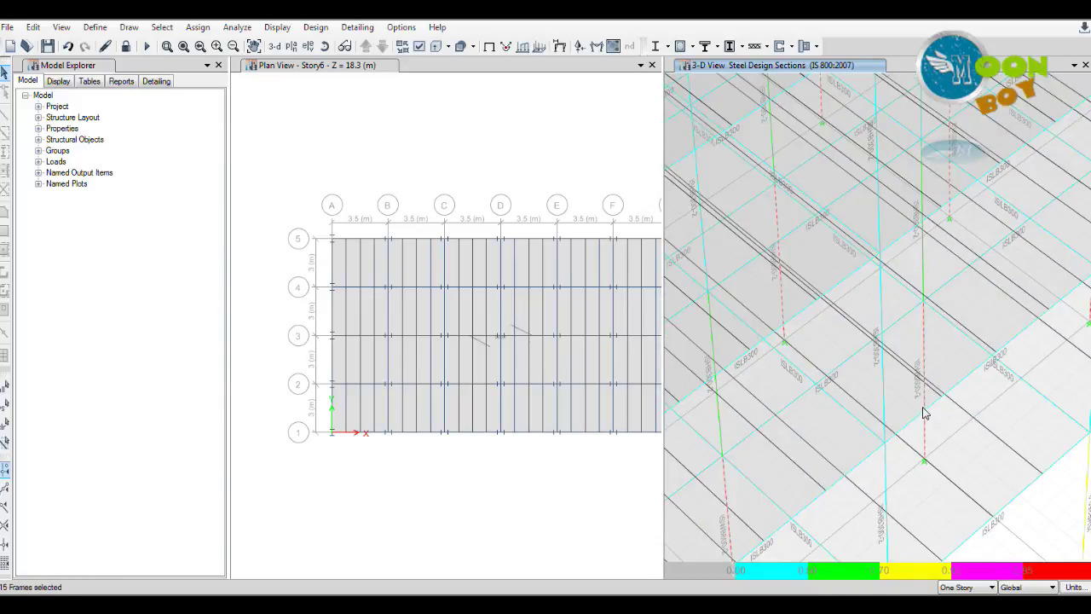
scroll(918, 395, up, 2)
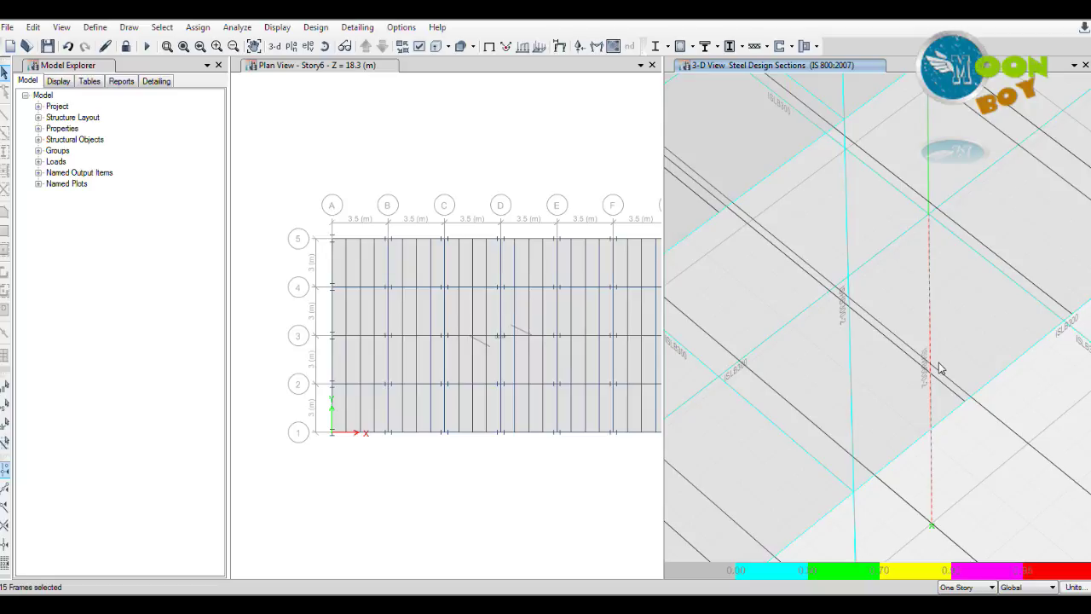
scroll(940, 368, down, 1)
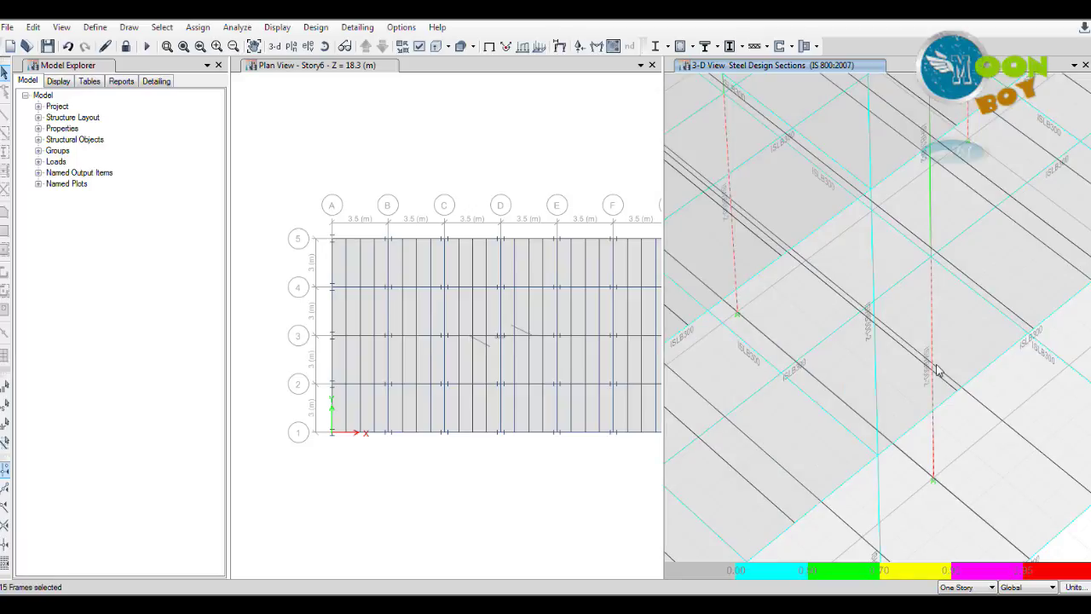
scroll(936, 369, down, 1)
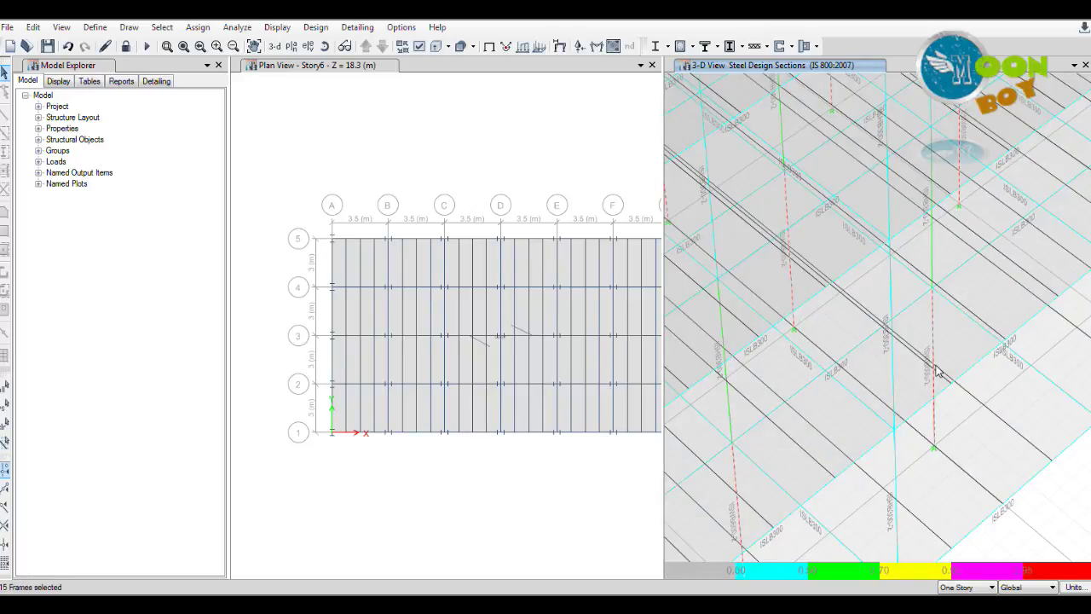
scroll(935, 369, down, 1)
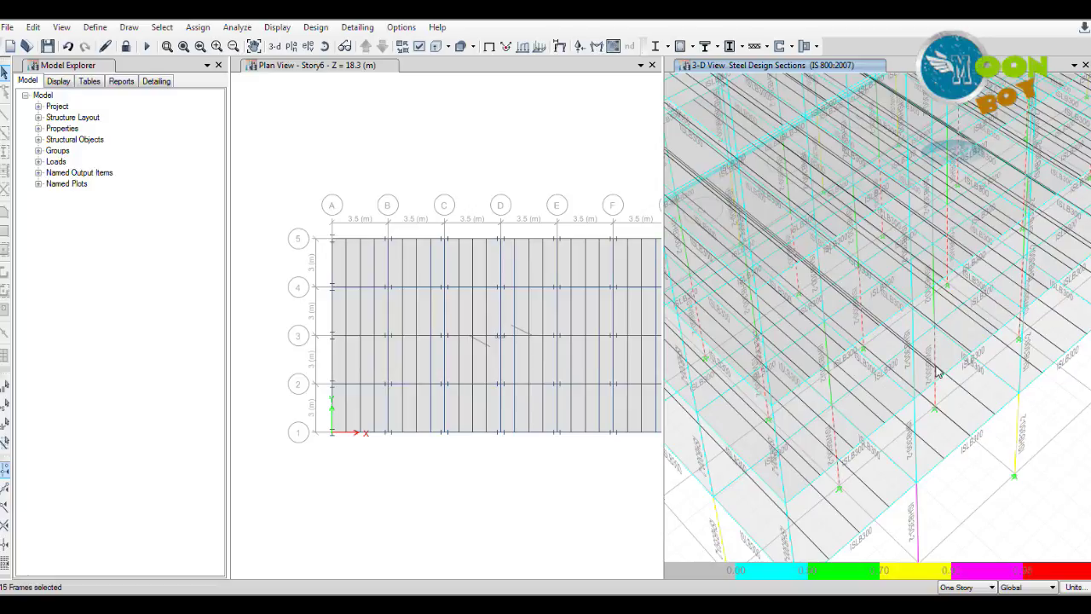
scroll(936, 369, down, 1)
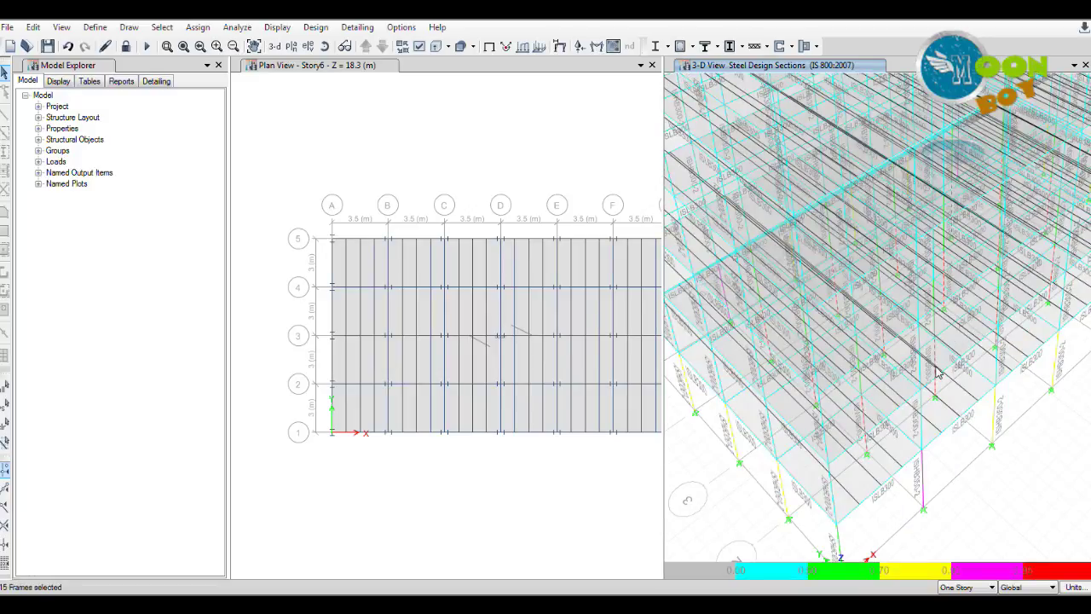
Rerun the structural analysis of the building model before redesigning the failed members.
scroll(936, 369, down, 1)
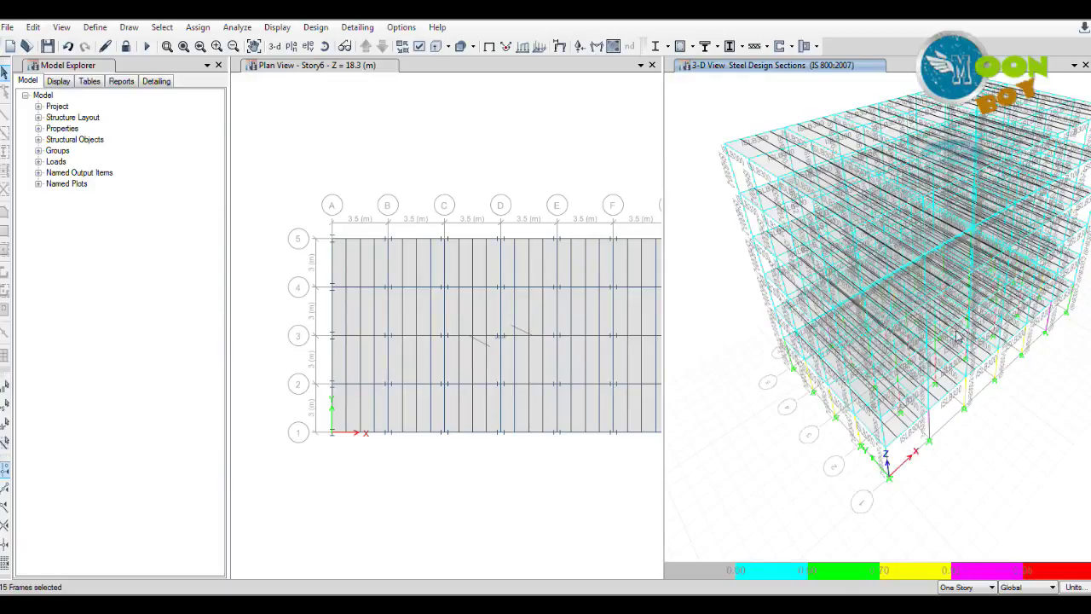
scroll(946, 319, up, 1)
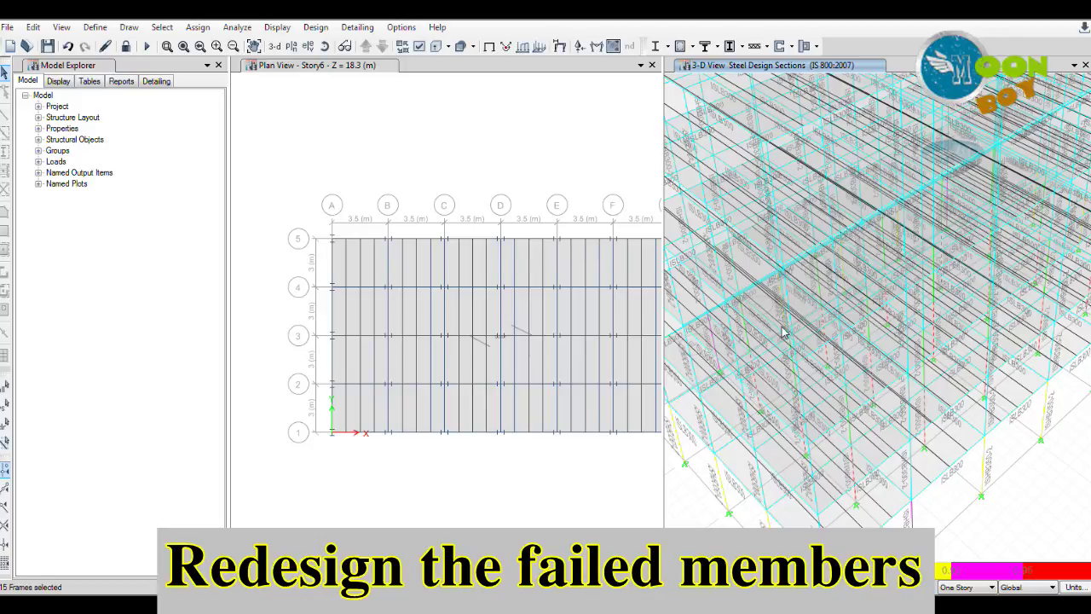
scroll(781, 365, down, 3)
scroll(889, 361, down, 2)
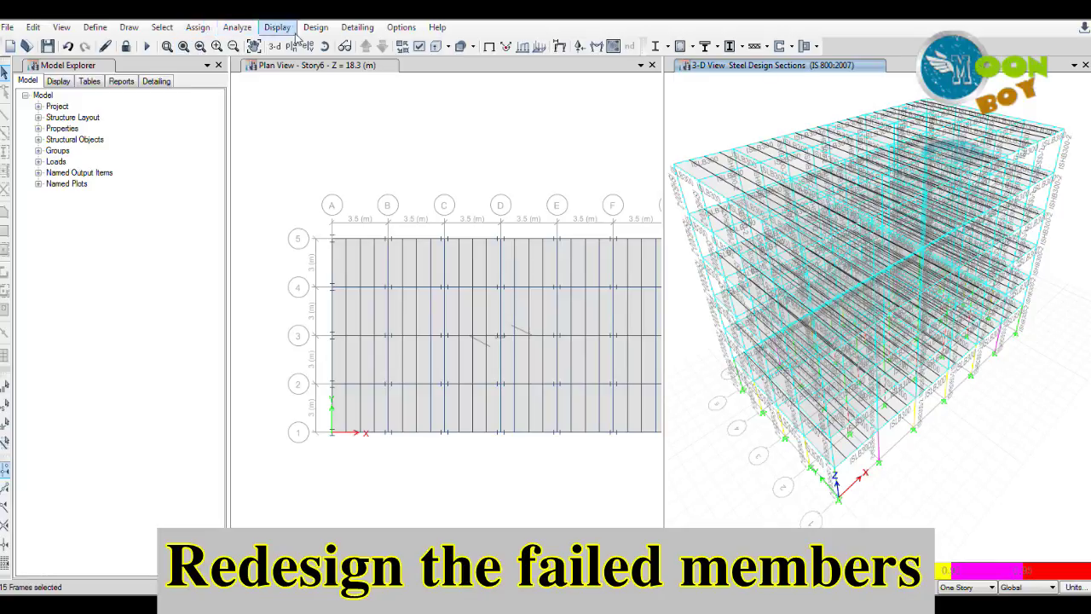
click(237, 26)
click(267, 190)
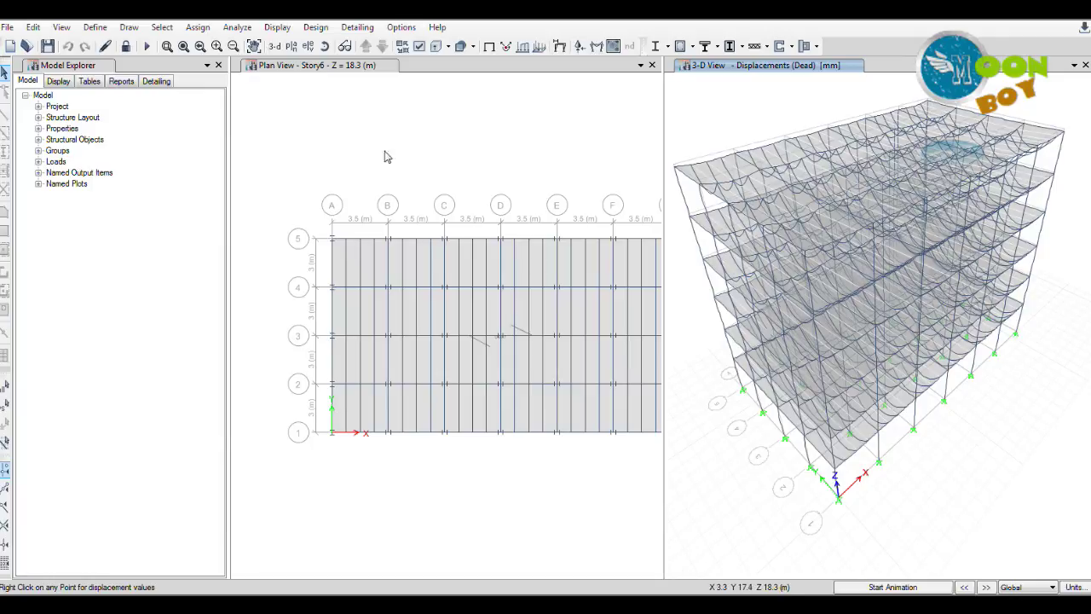
Run the steel frame design/check and select the auto select frames that failed the stress/capacity check.
click(317, 27)
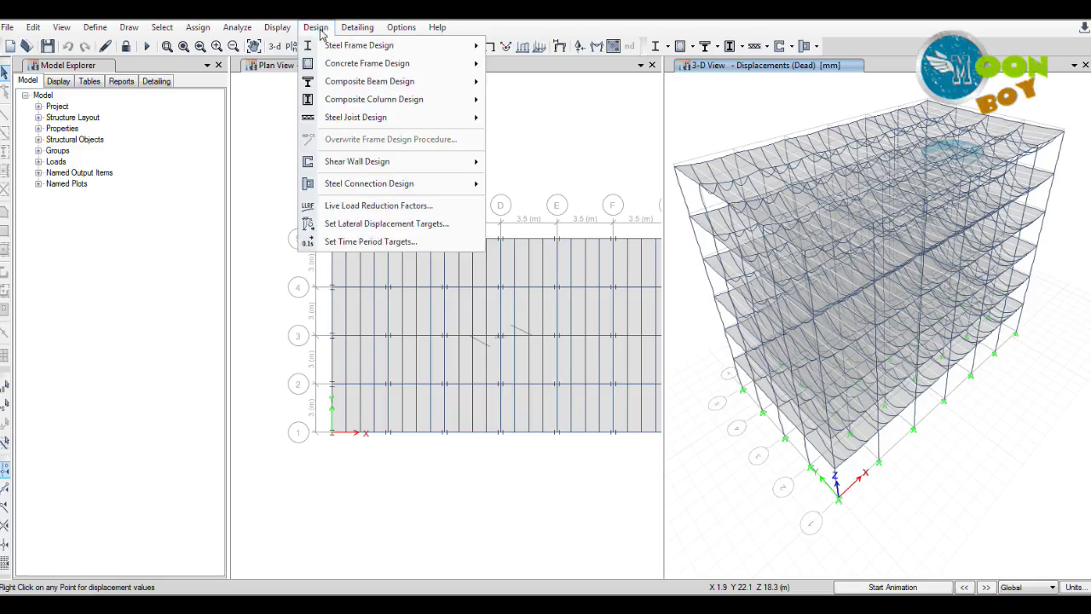
mouse_move(332, 49)
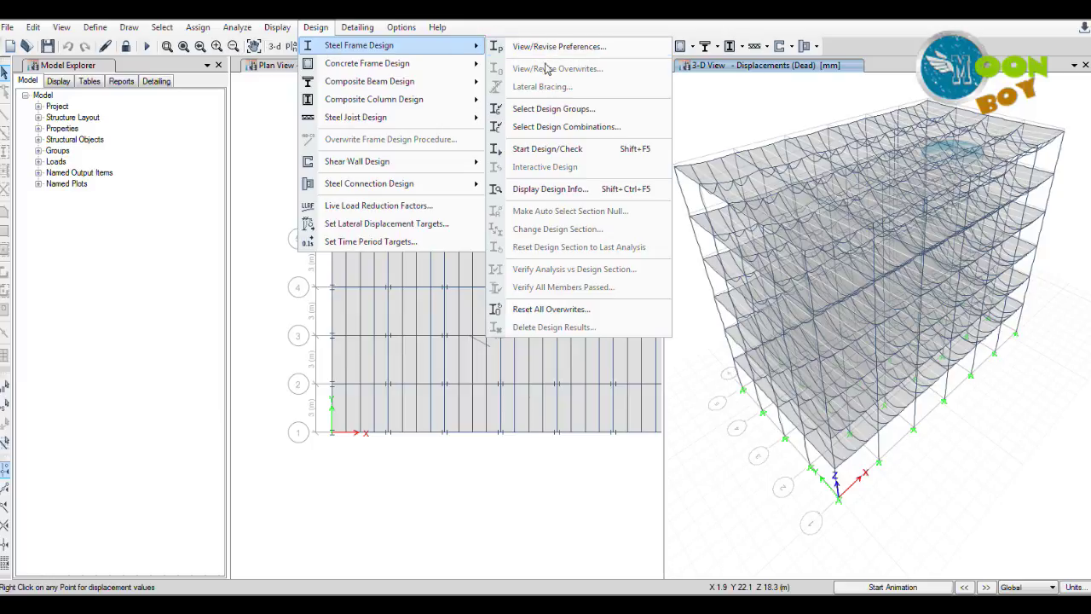
click(550, 153)
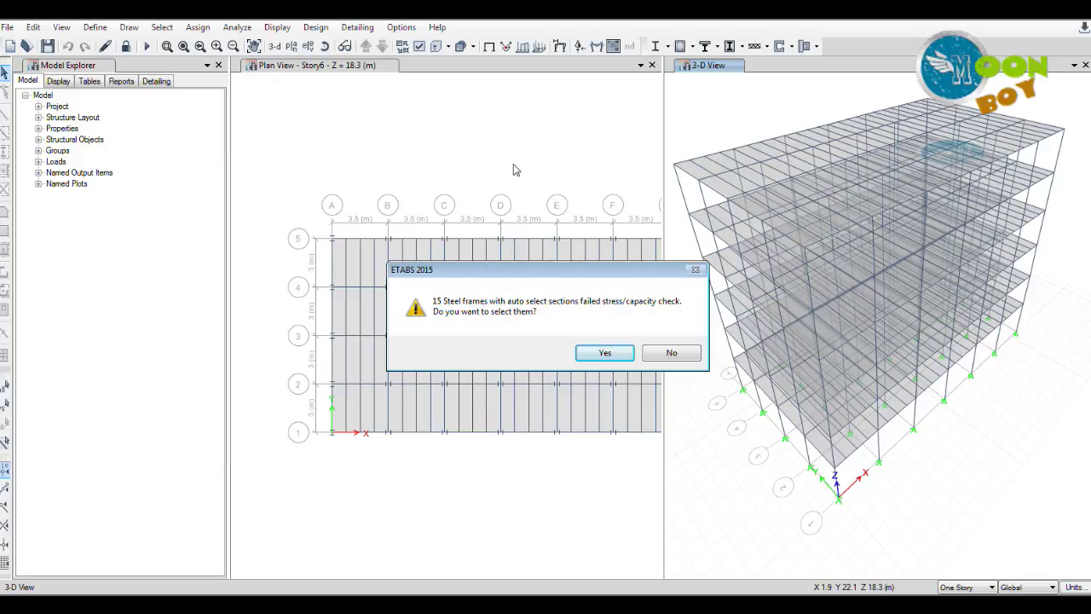
drag(552, 267, 529, 299)
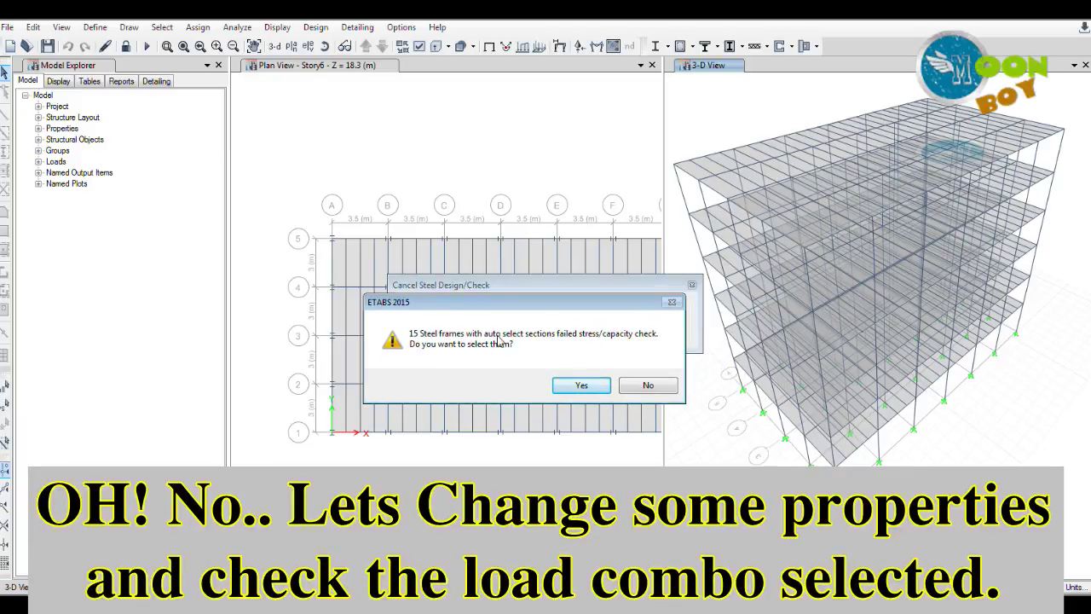
drag(554, 303, 522, 309)
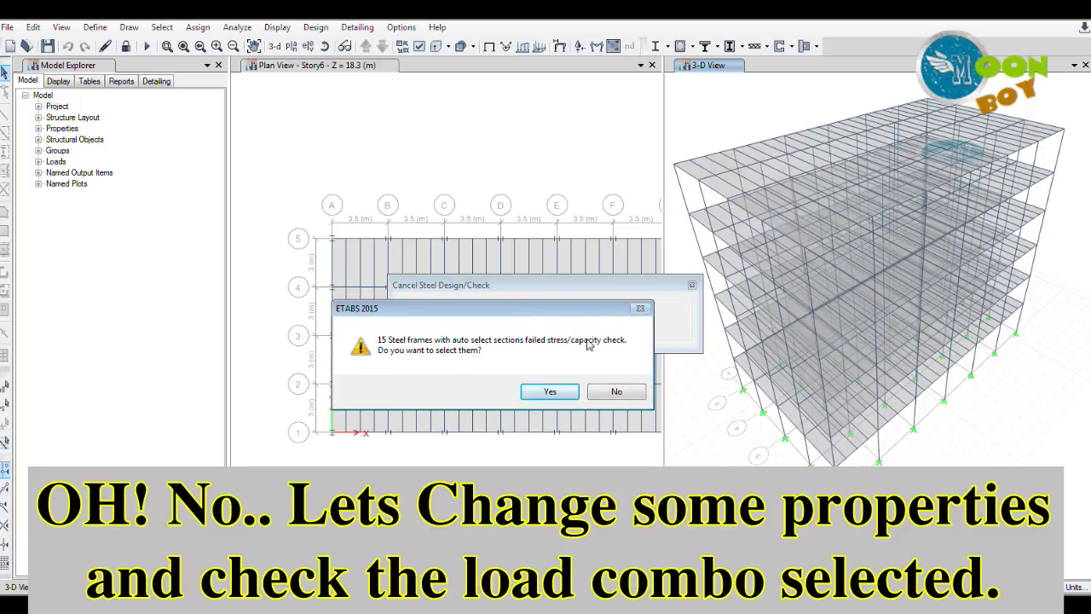
click(550, 391)
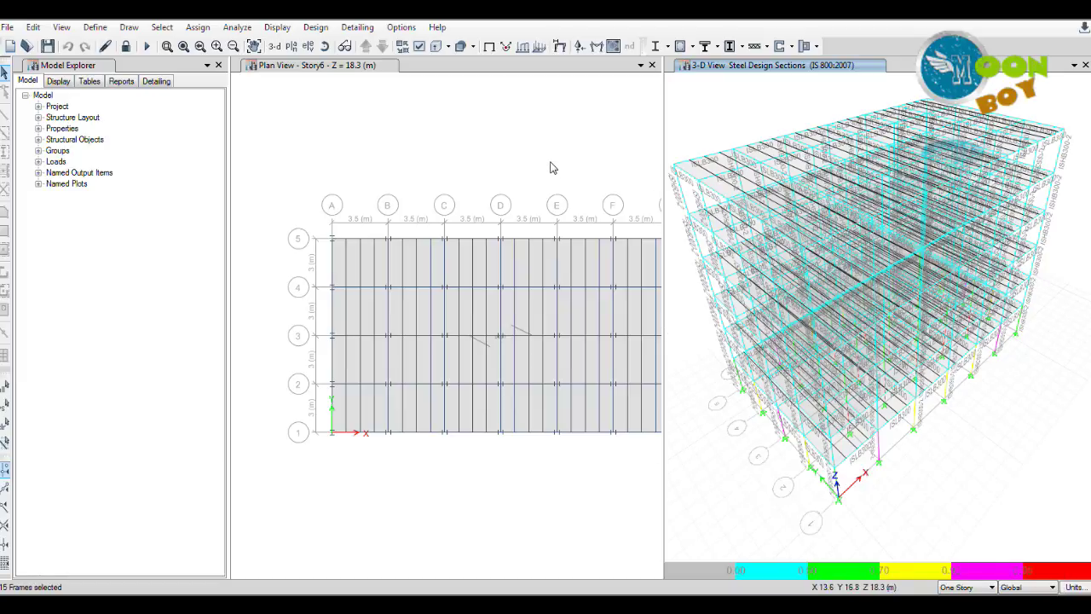
Remove DStlS1 and DStlS2 from the strength design load combinations for steel frame design.
click(315, 27)
mouse_move(337, 47)
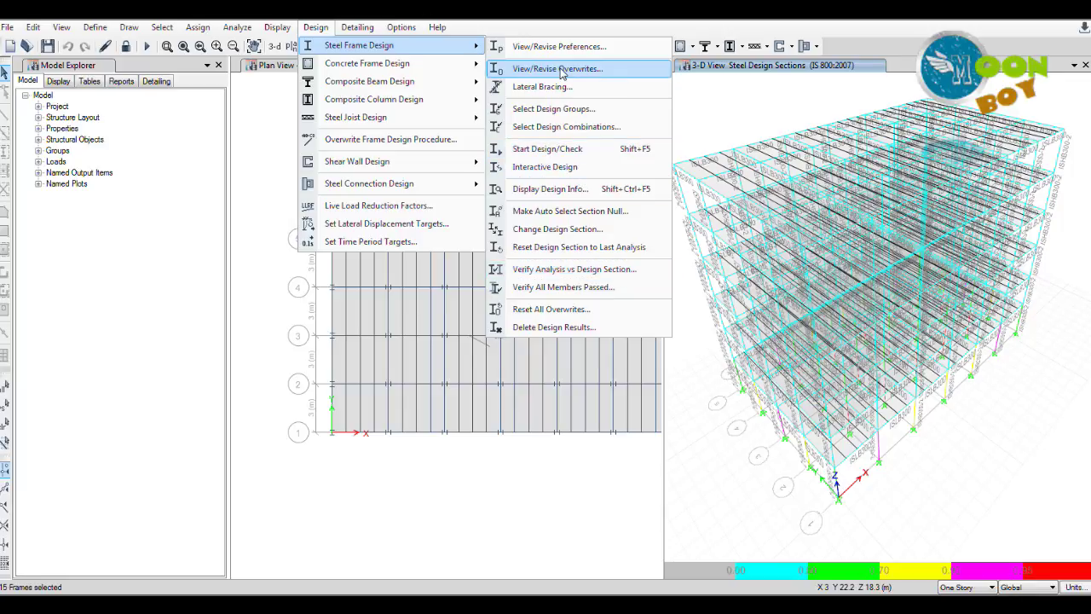
click(561, 129)
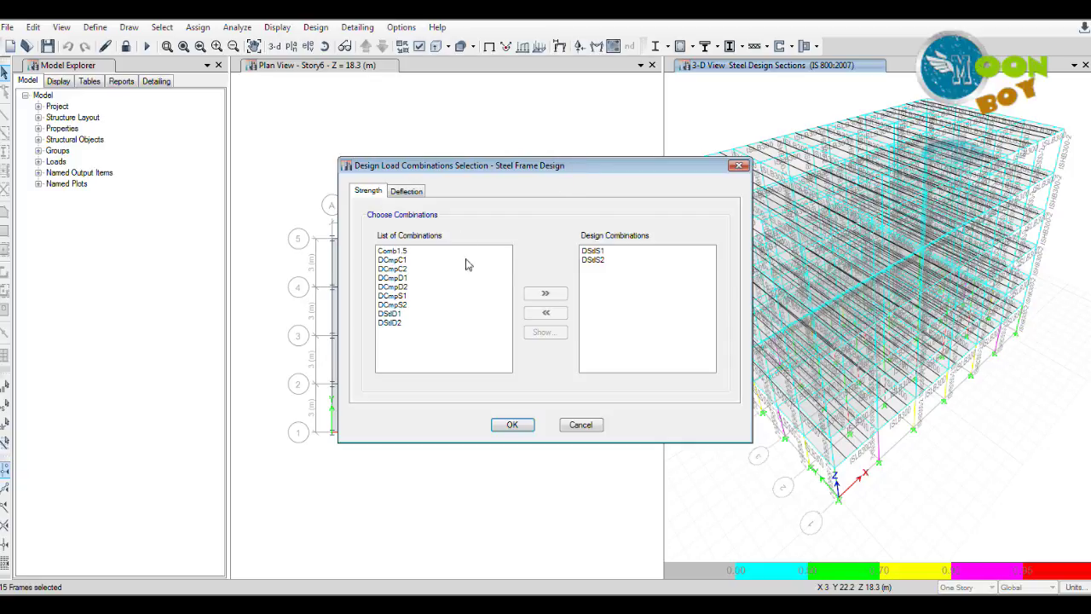
click(595, 251)
click(552, 313)
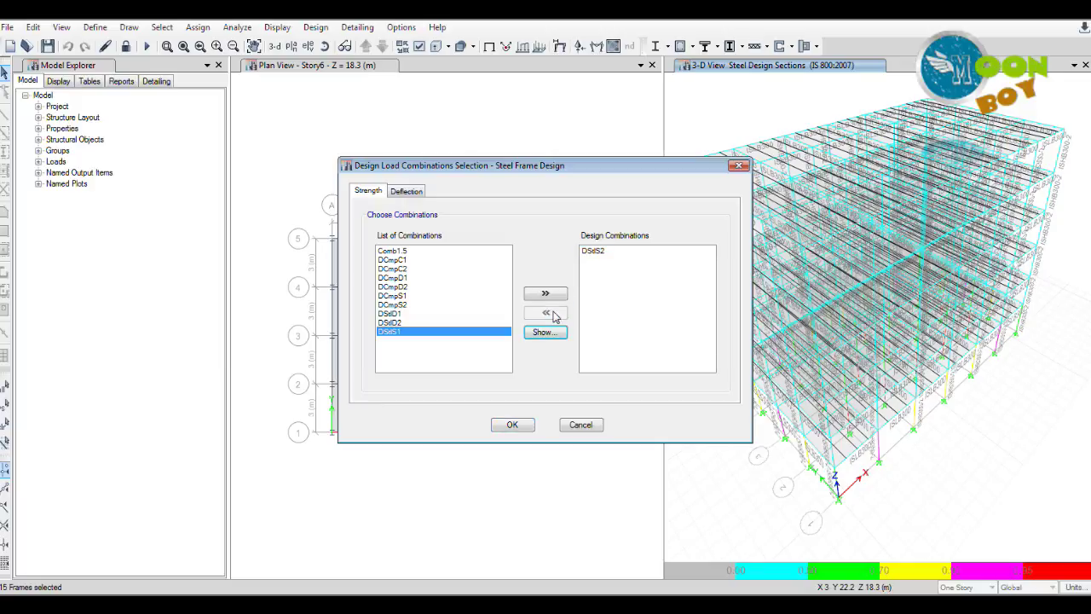
click(595, 251)
click(552, 312)
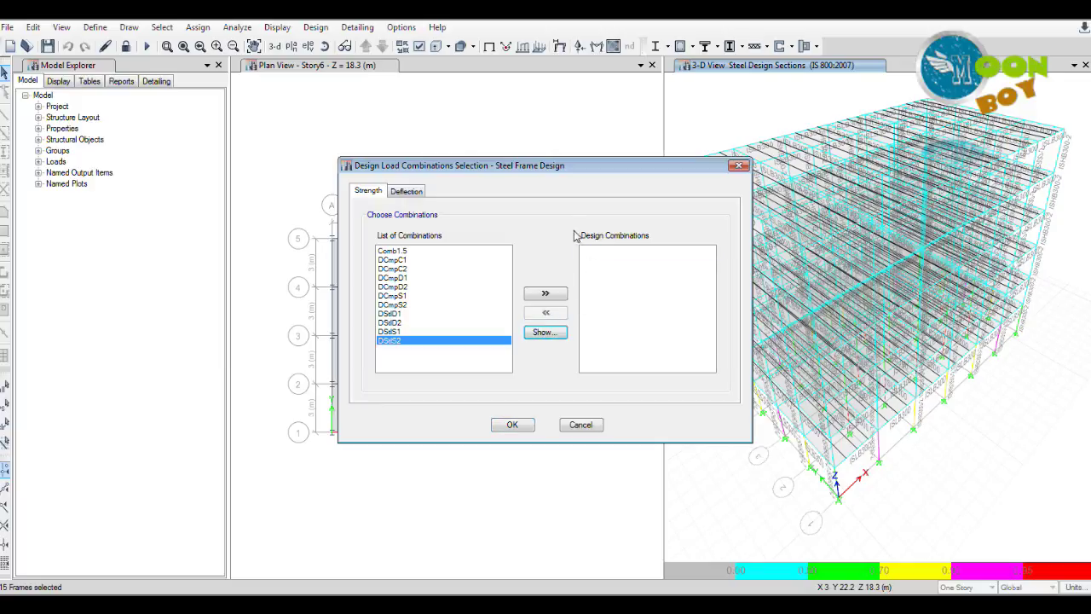
Add Comb1.5 and DCmpD2 as the strength design combinations for steel frame design and accept the selection.
drag(535, 173, 620, 173)
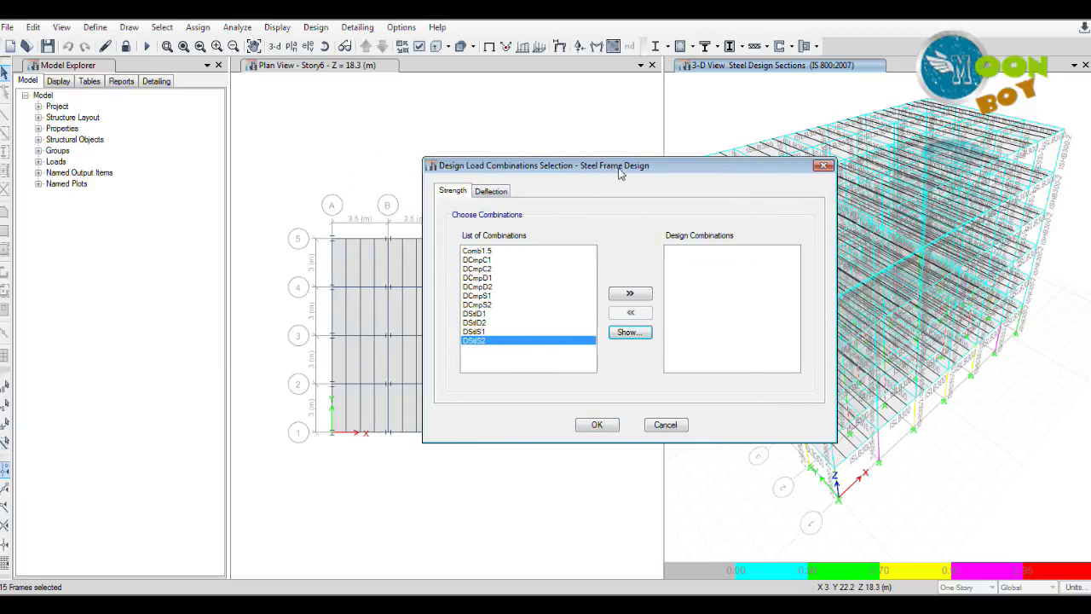
click(479, 252)
click(637, 295)
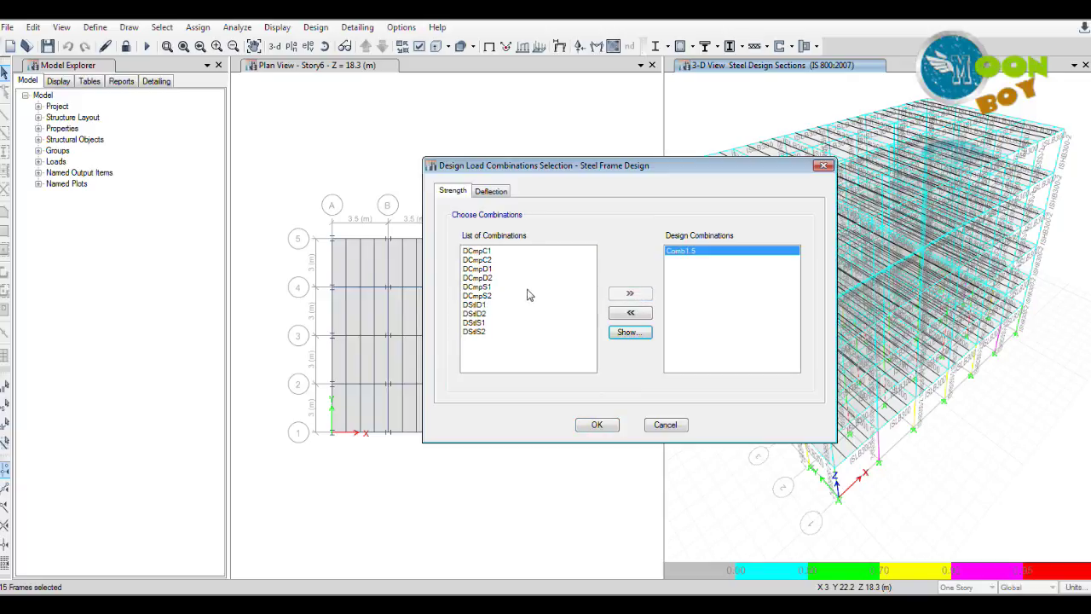
click(630, 294)
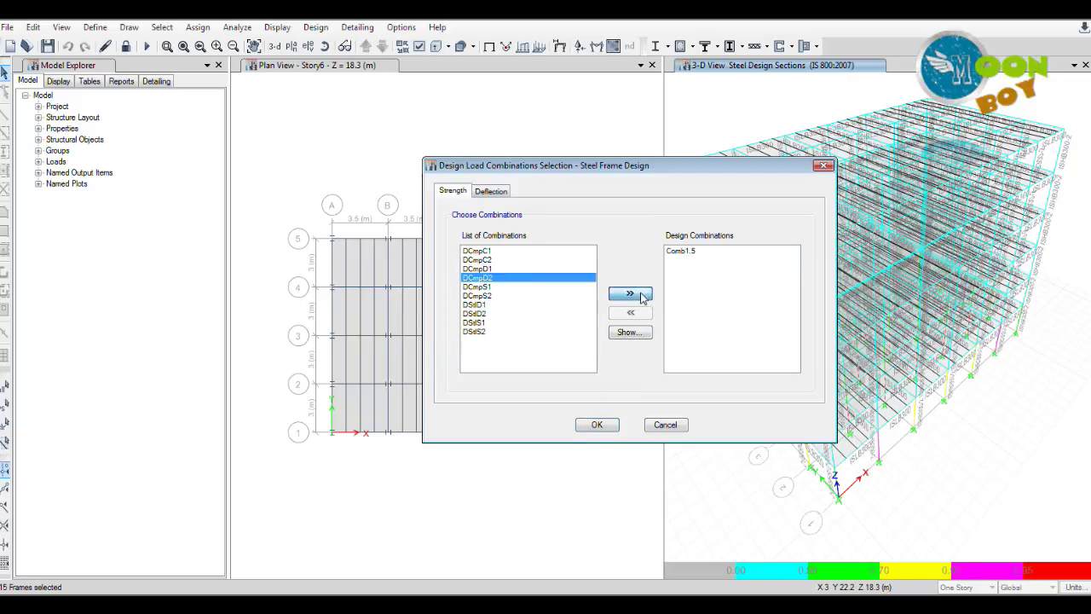
drag(670, 176, 740, 176)
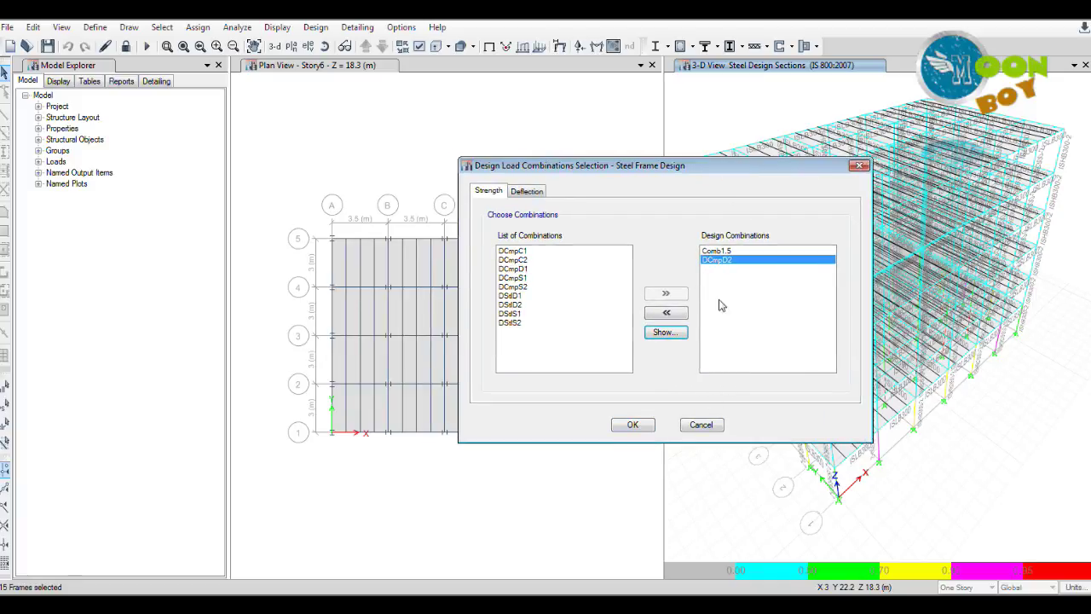
click(635, 425)
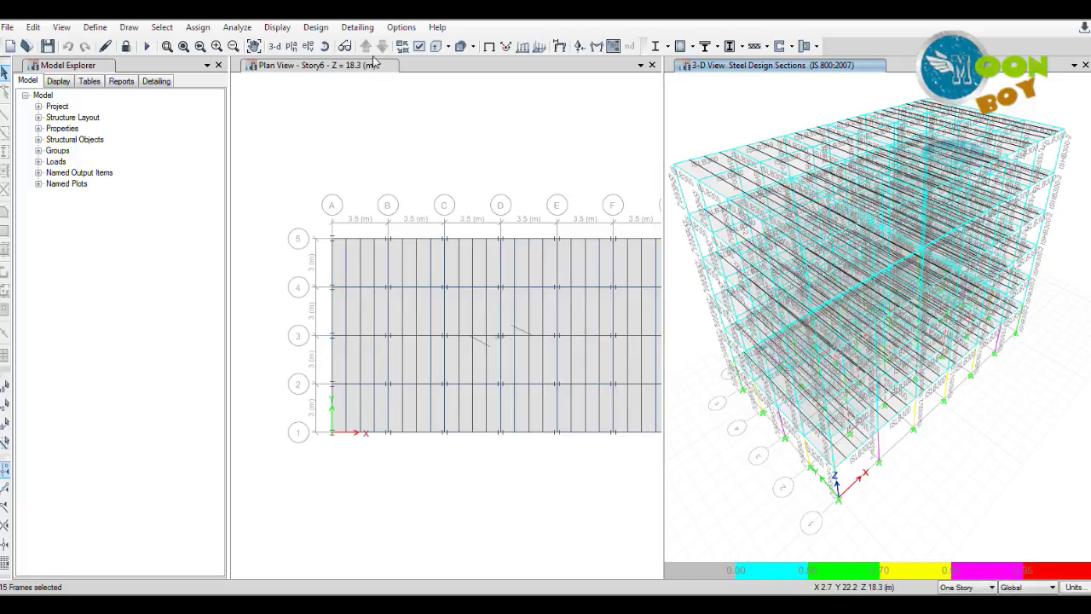
Switch the selected failed frames' lateral bracing to User Specified and open the point bracing definition.
click(316, 28)
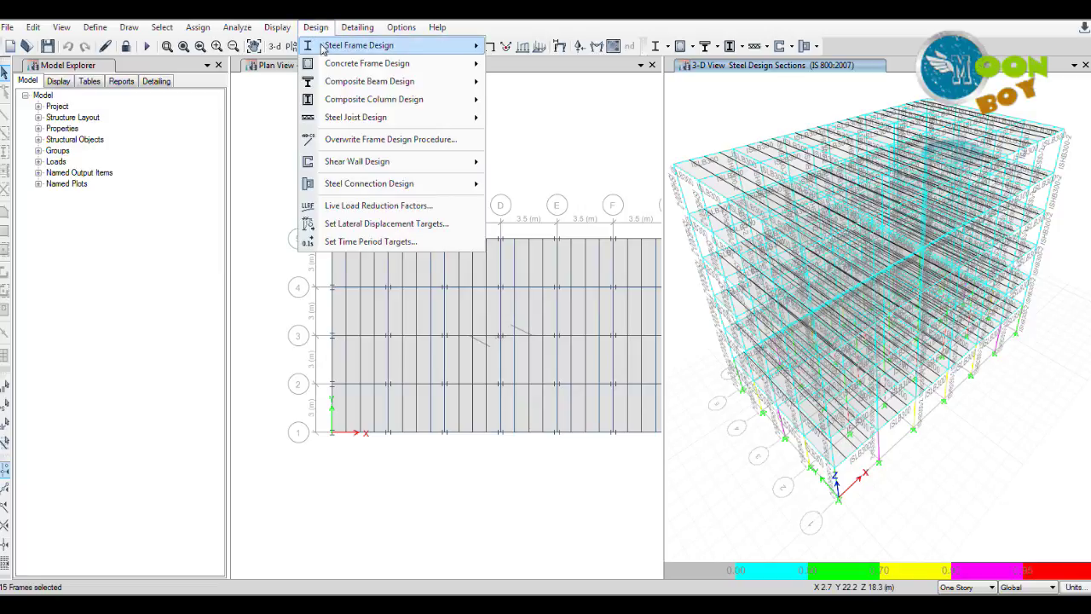
mouse_move(324, 49)
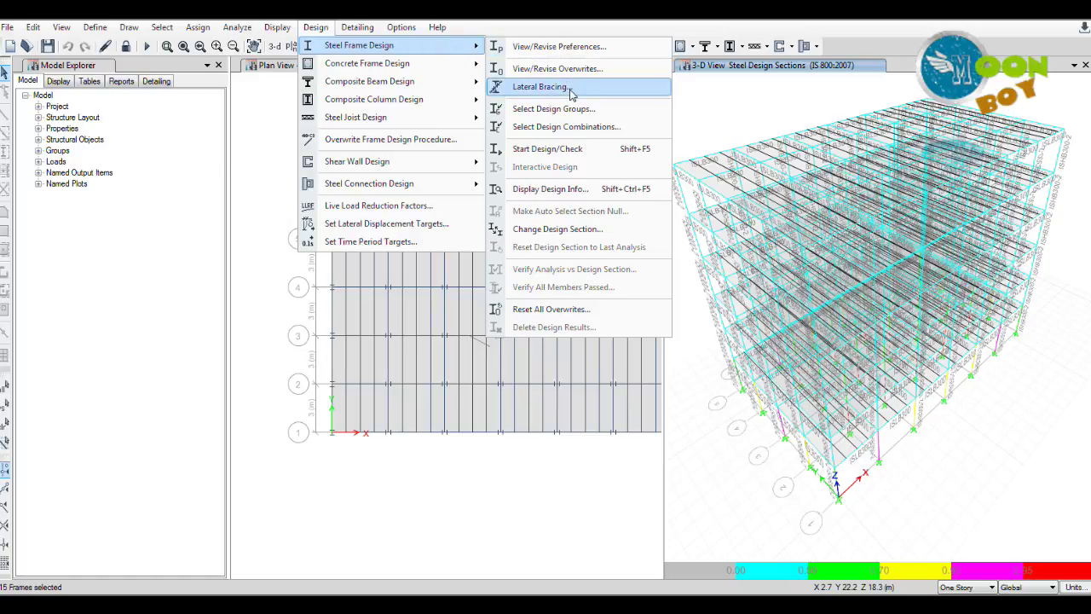
click(540, 87)
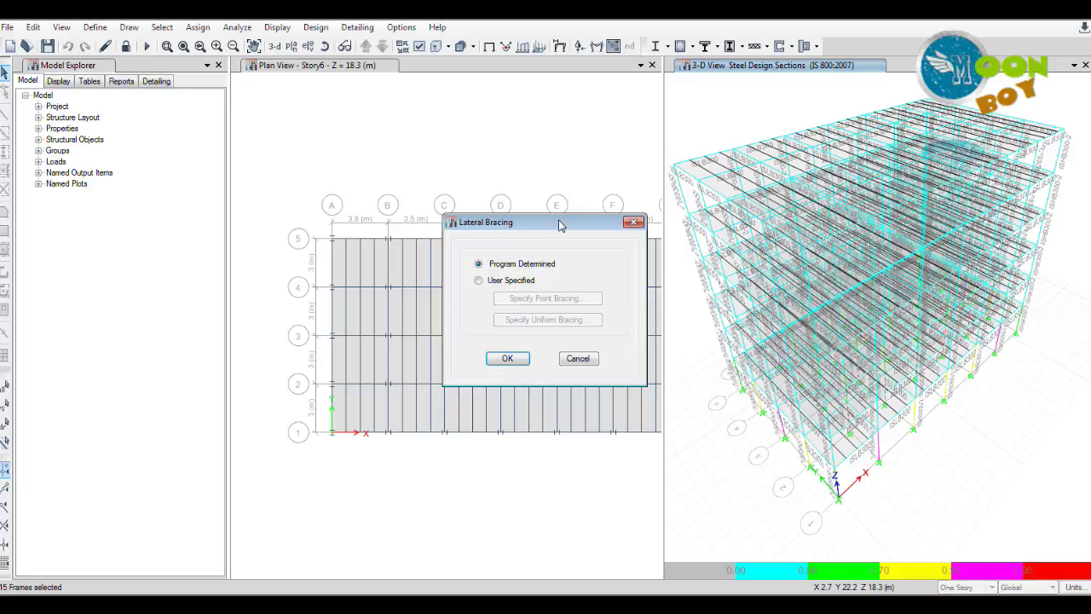
drag(558, 223, 669, 232)
click(620, 289)
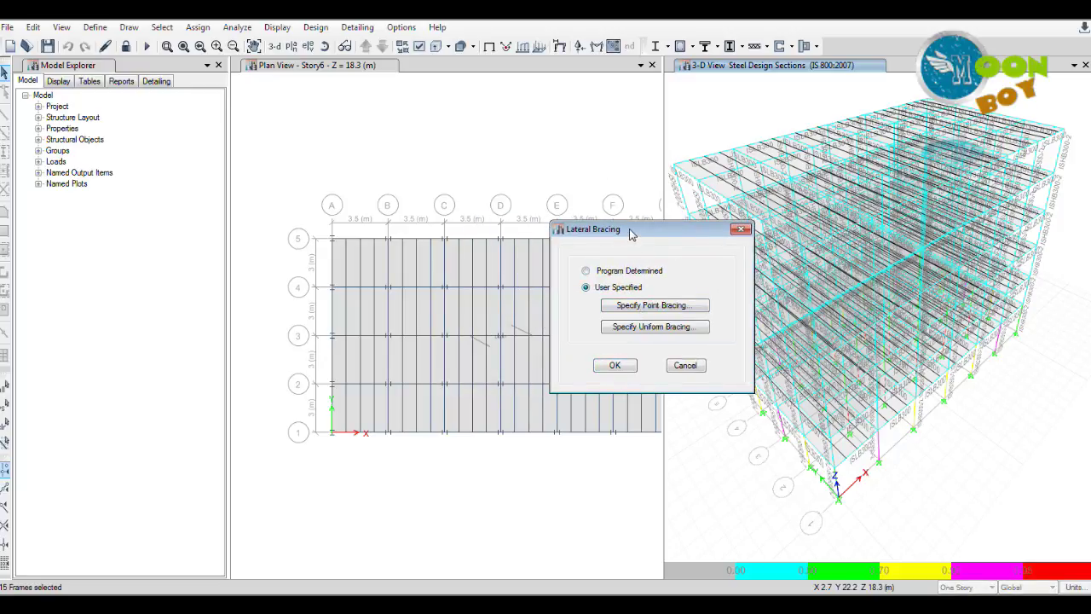
drag(632, 236, 672, 236)
click(690, 312)
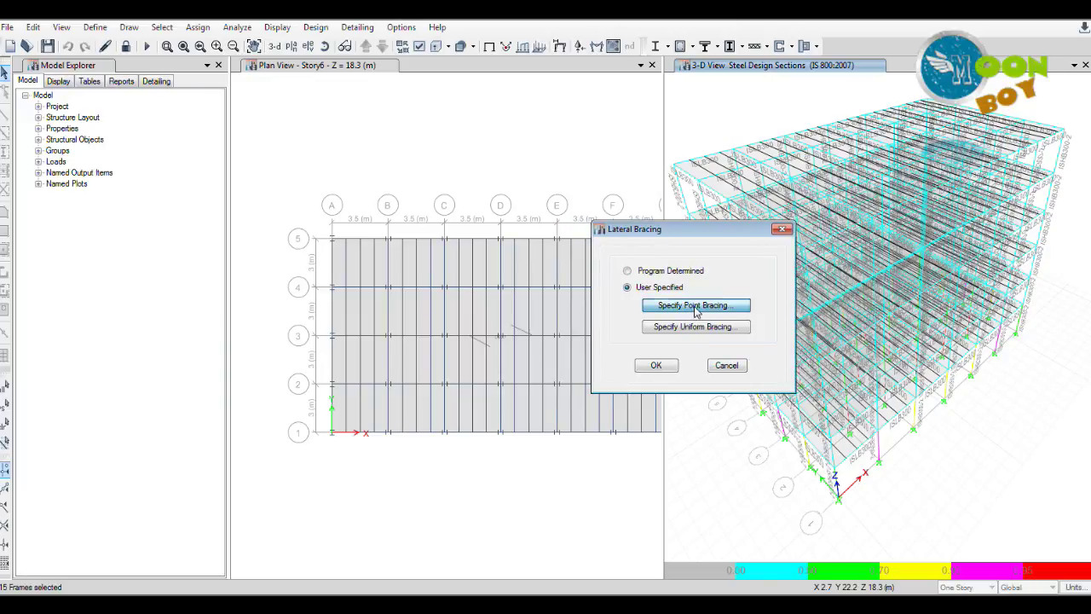
Add a Bottom point brace at a relative distance of 0.25 from the I-end.
drag(591, 175, 797, 266)
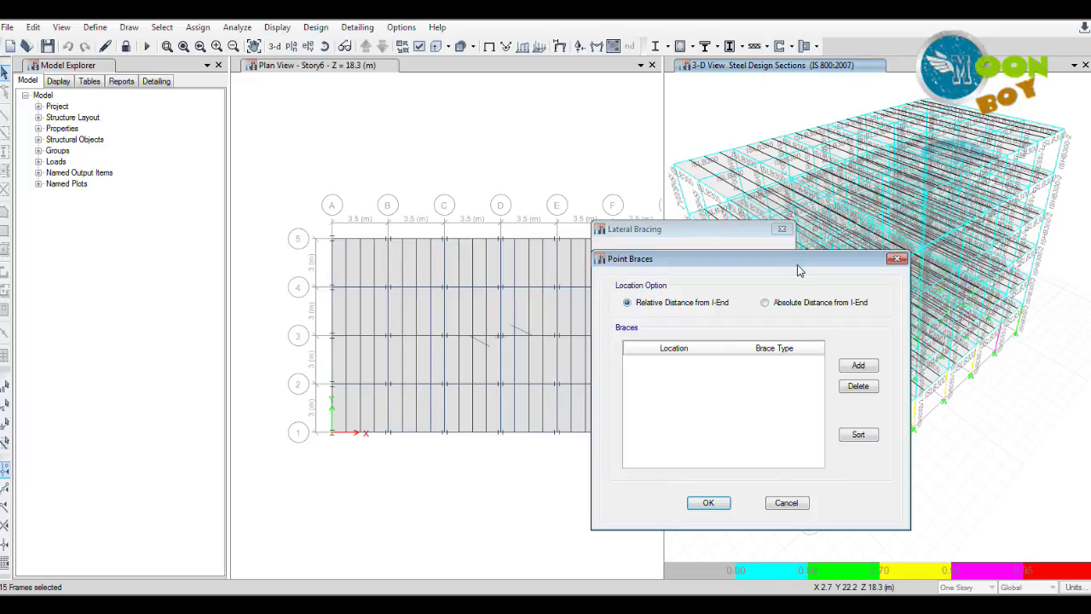
click(645, 305)
click(857, 366)
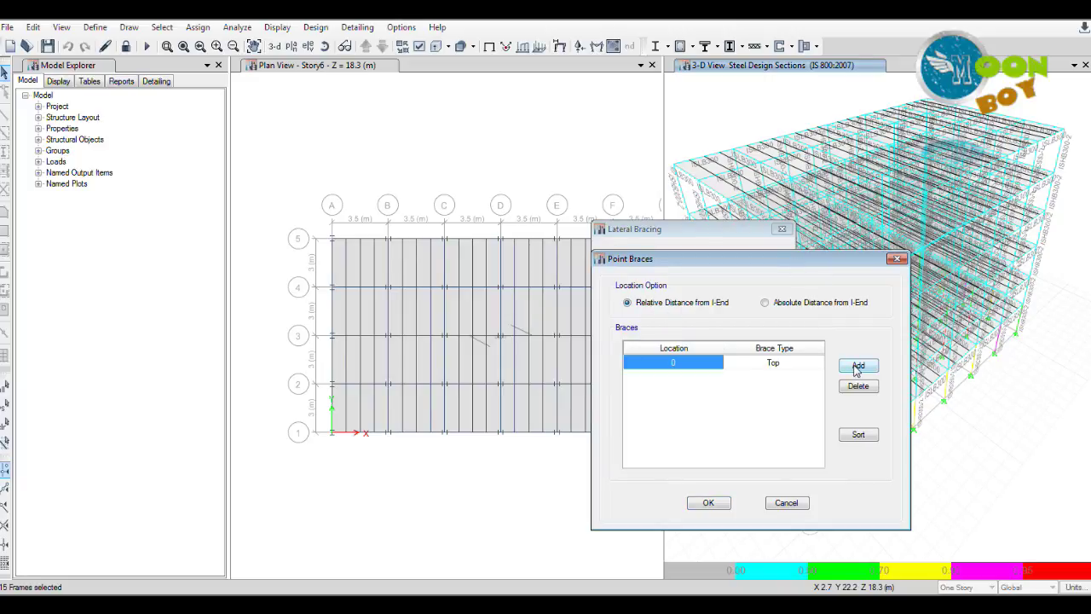
click(681, 363)
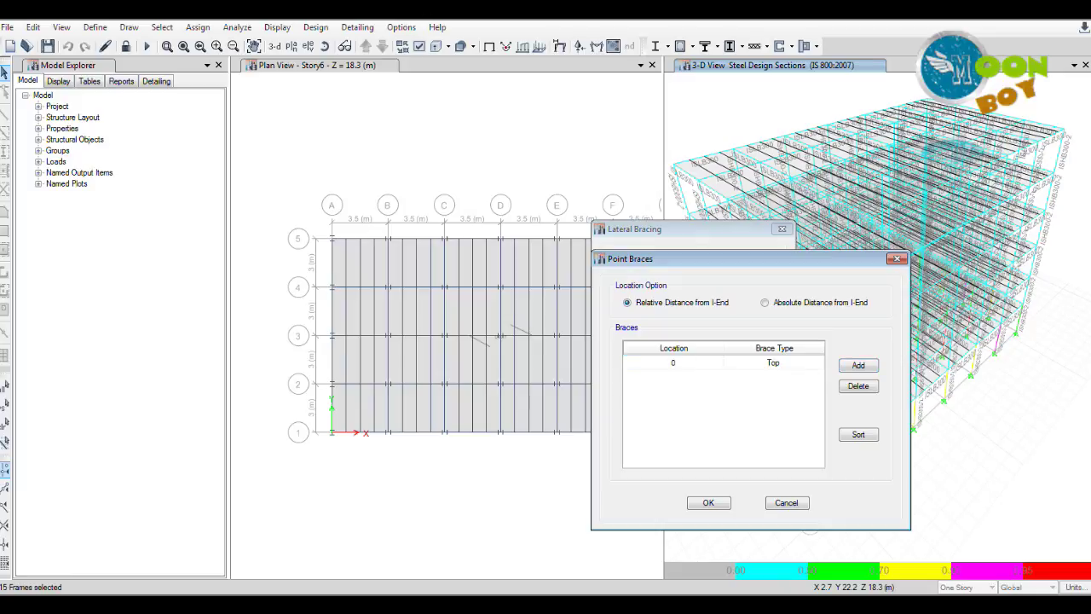
click(791, 362)
click(792, 363)
click(777, 373)
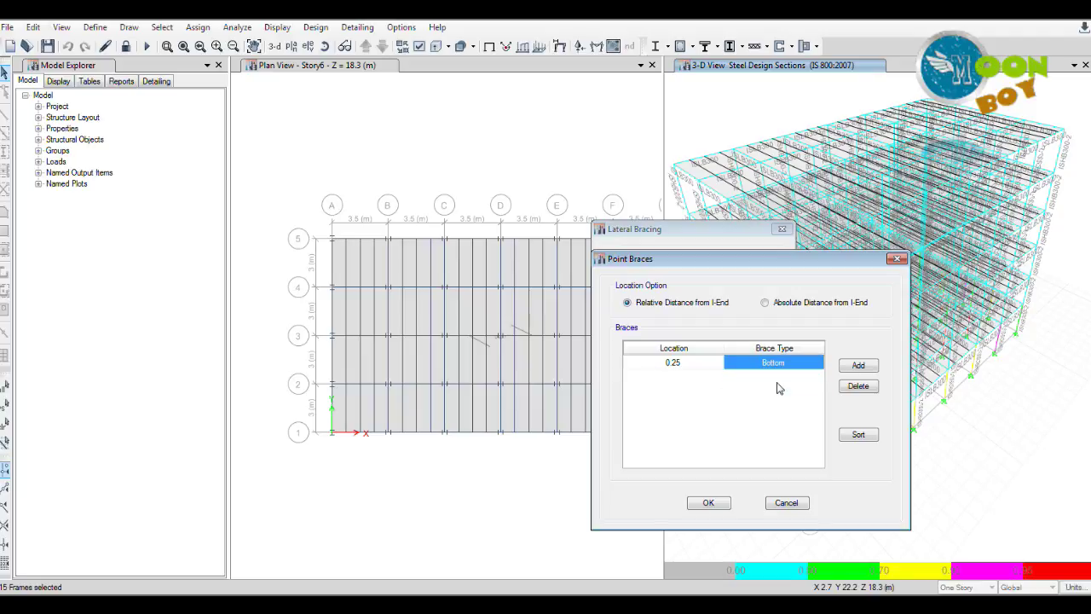
Add a second Bottom point brace at a relative distance of 0.5 from the I-end.
click(857, 366)
click(690, 378)
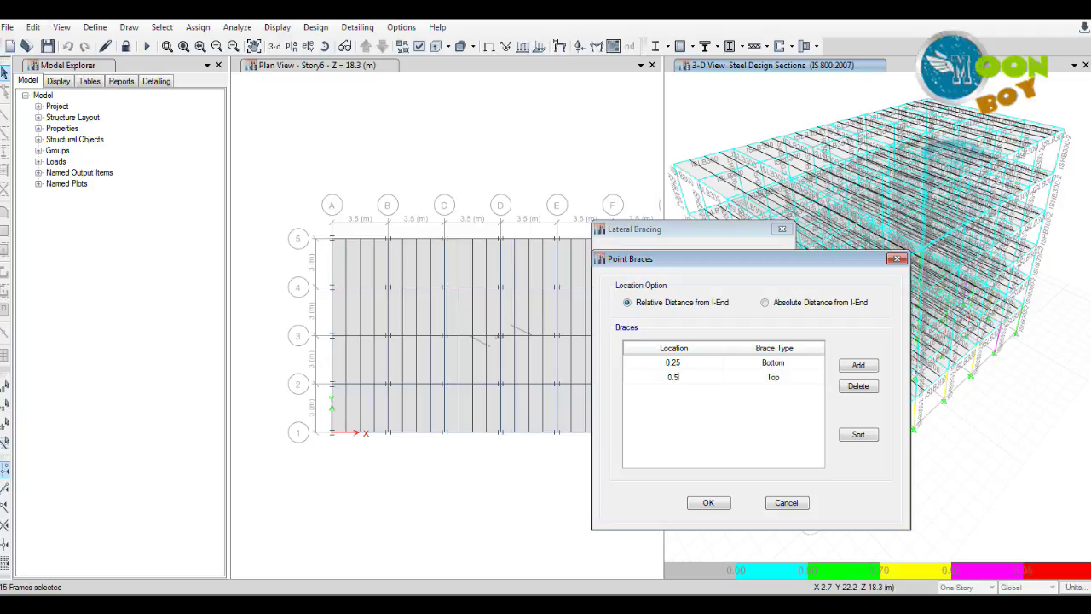
click(790, 375)
click(790, 376)
click(767, 394)
Add a third Bottom point brace at relative distance 0.75 and apply the lateral bracing to the selected frames.
click(844, 366)
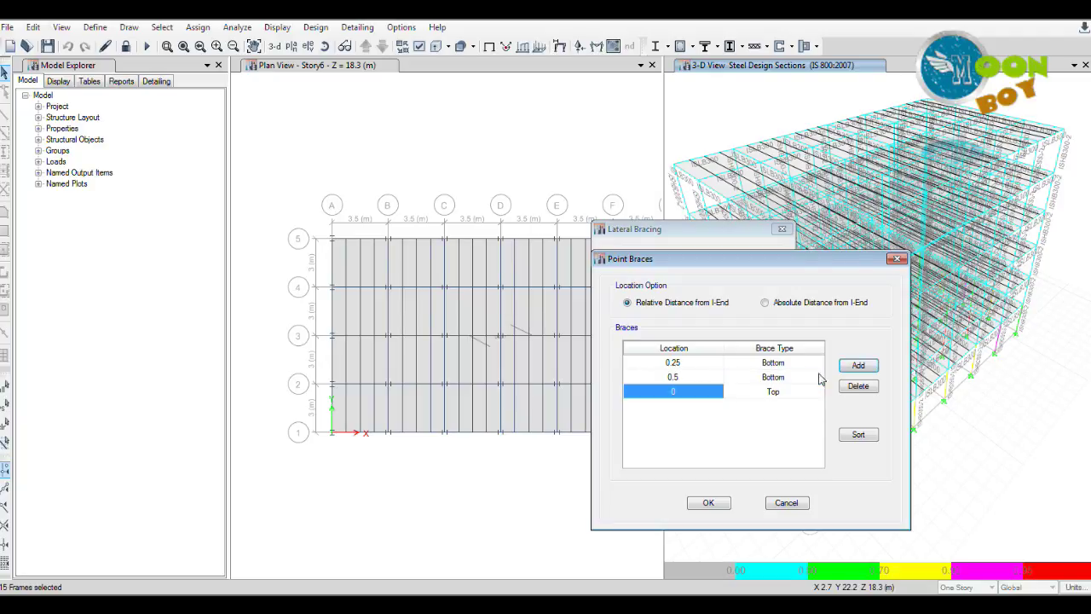
click(687, 392)
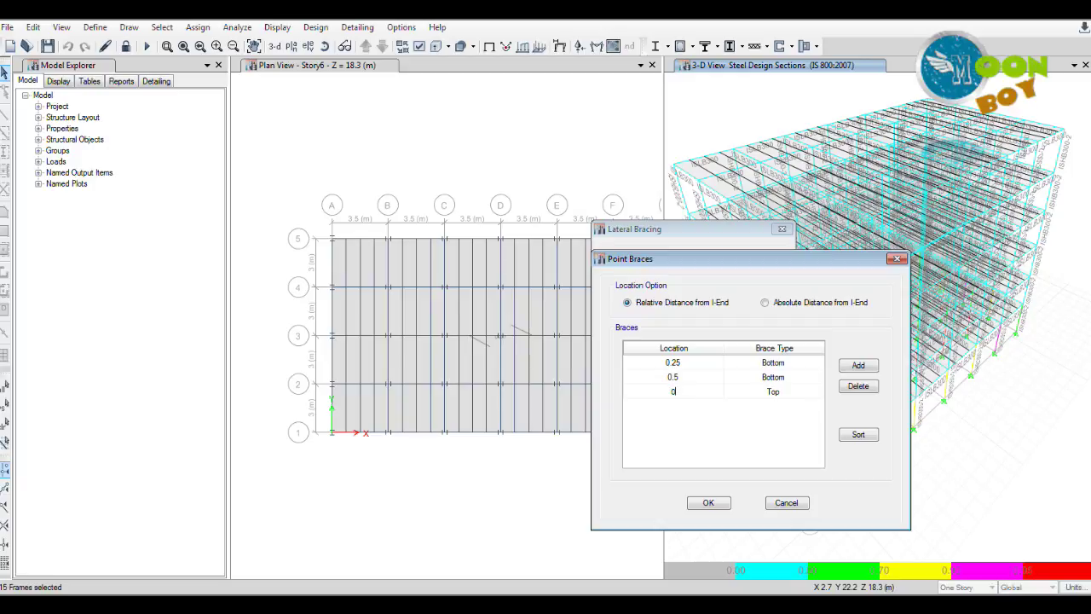
click(786, 392)
click(786, 393)
click(772, 415)
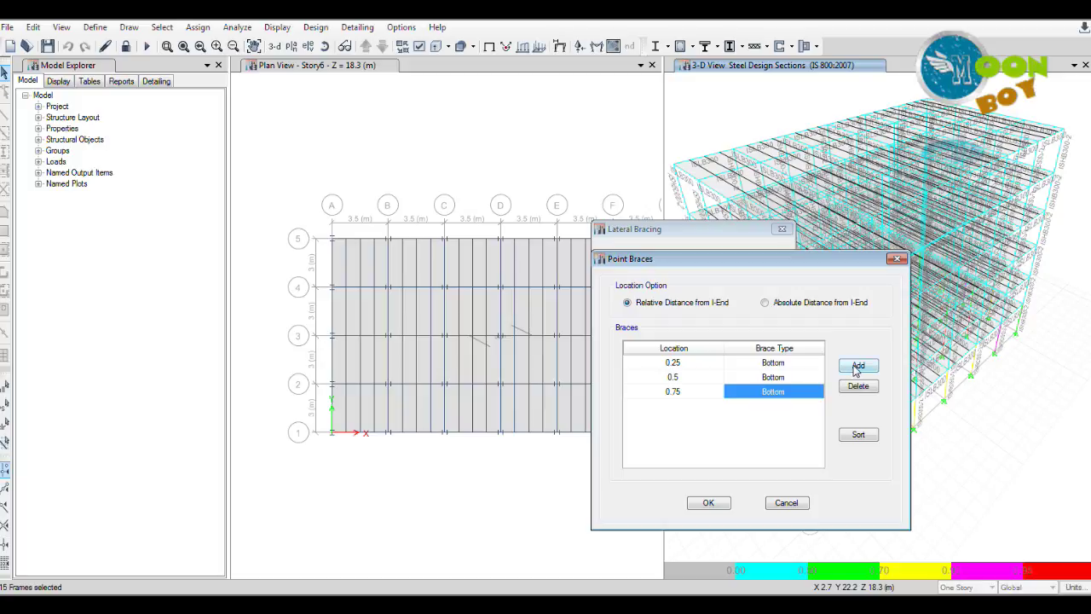
click(712, 503)
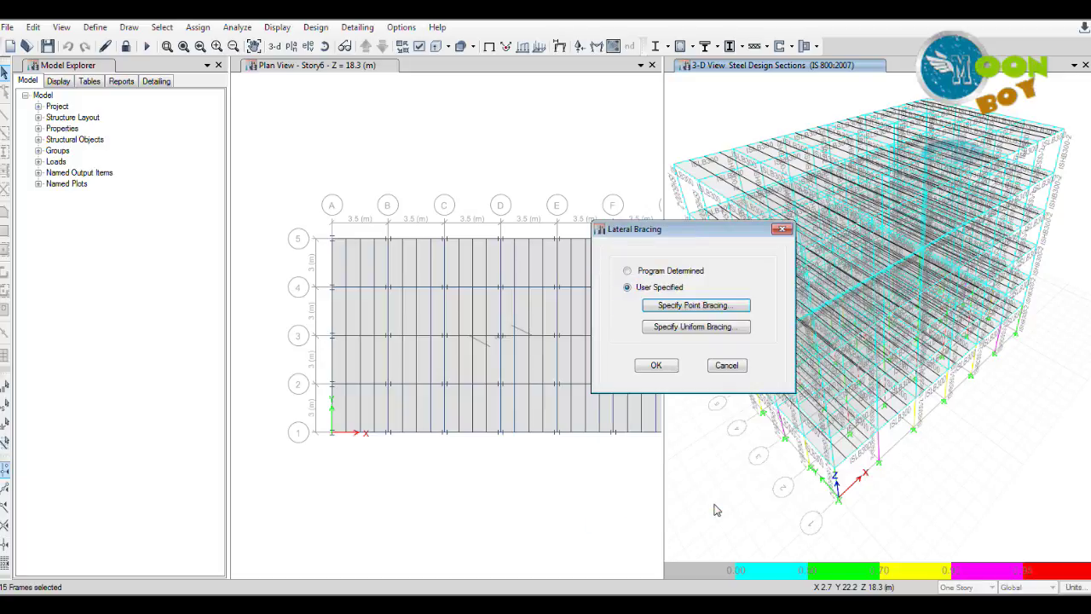
click(661, 366)
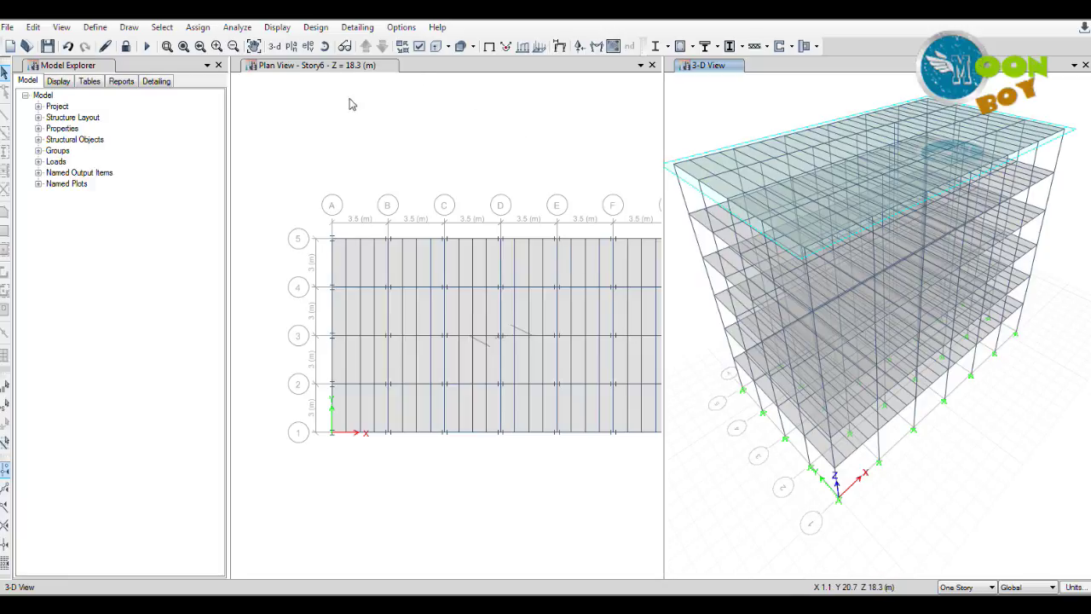
Run the steel frame design/check, declining both to reiterate the analysis and to select the frames with differing sections.
click(314, 28)
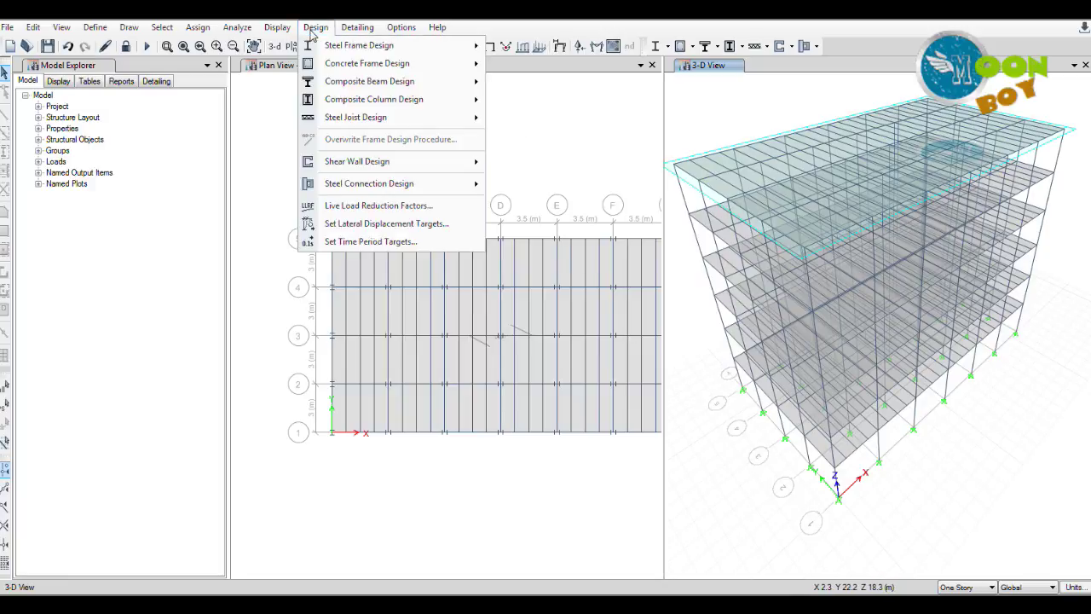
mouse_move(335, 51)
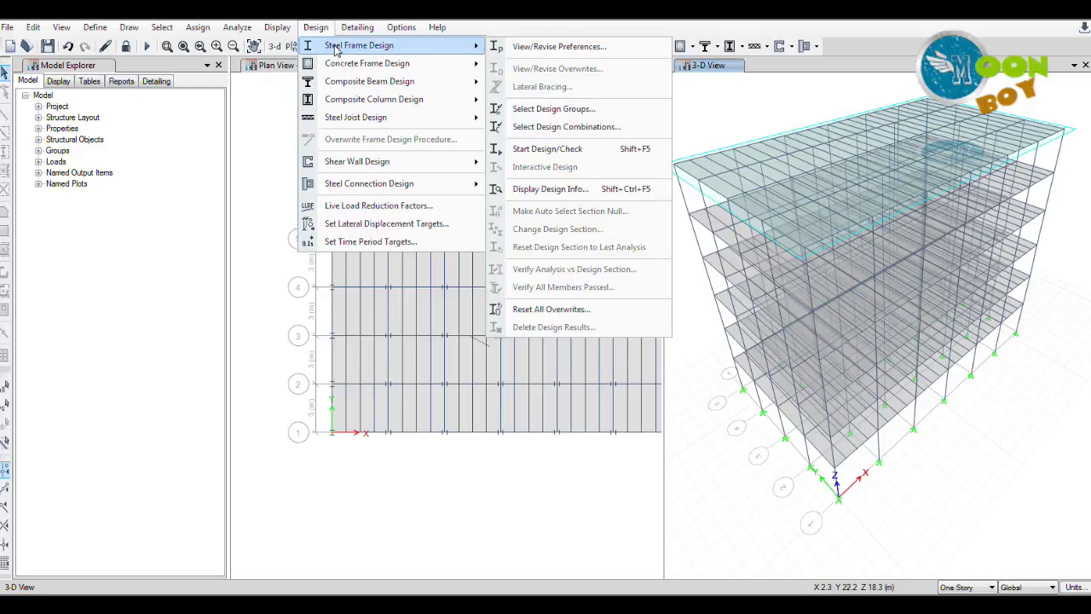
click(548, 149)
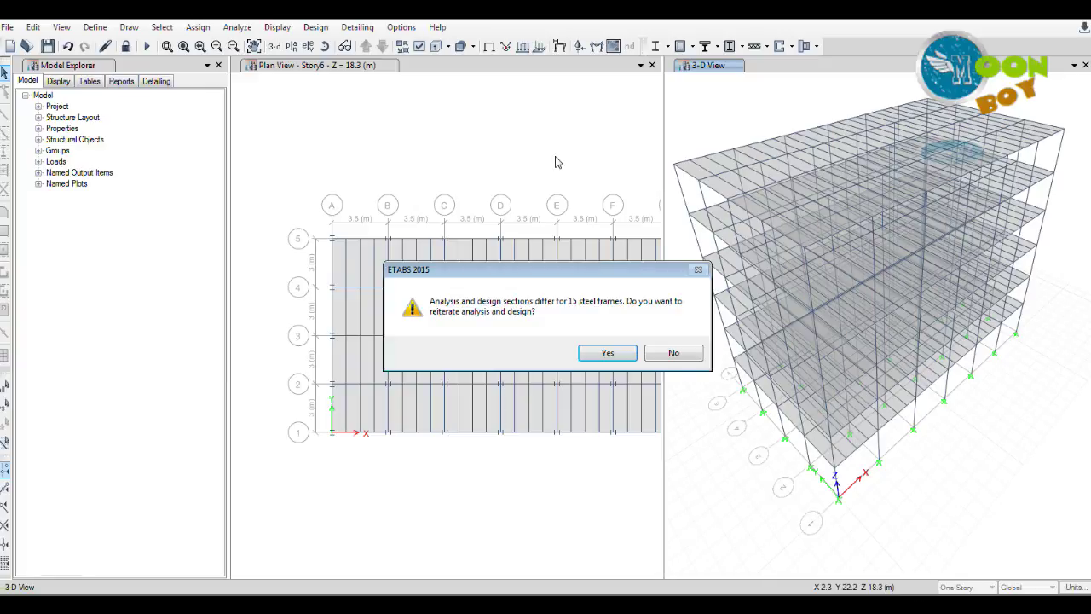
drag(524, 276, 634, 341)
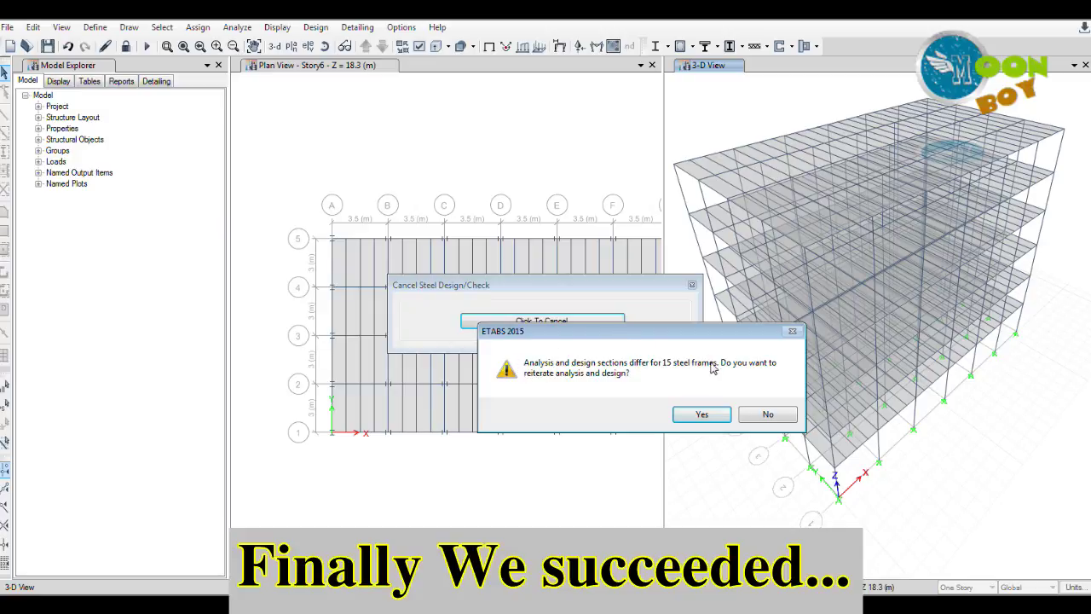
click(768, 415)
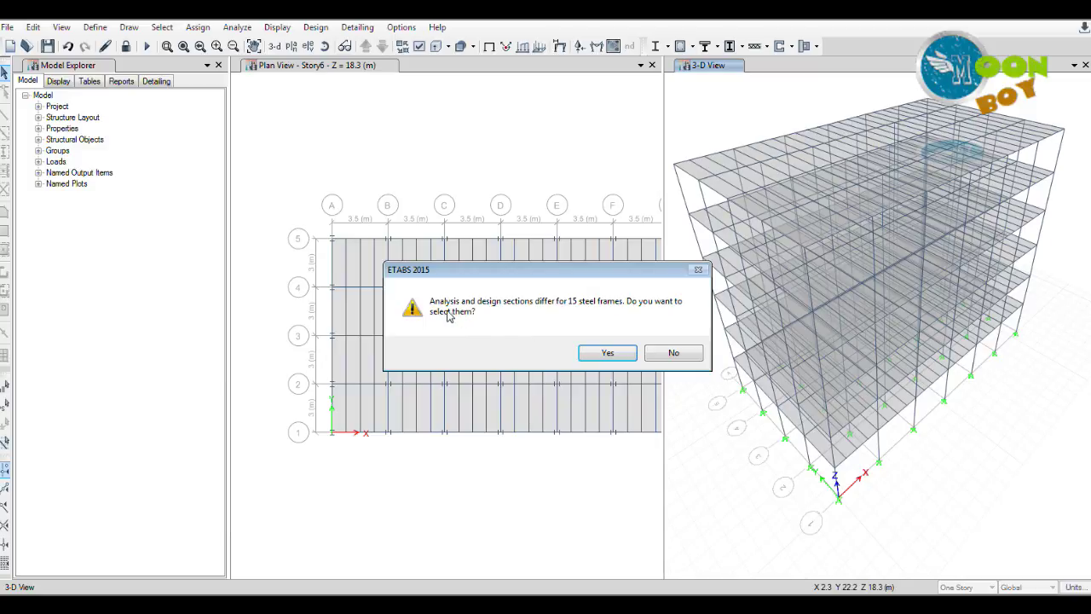
click(674, 353)
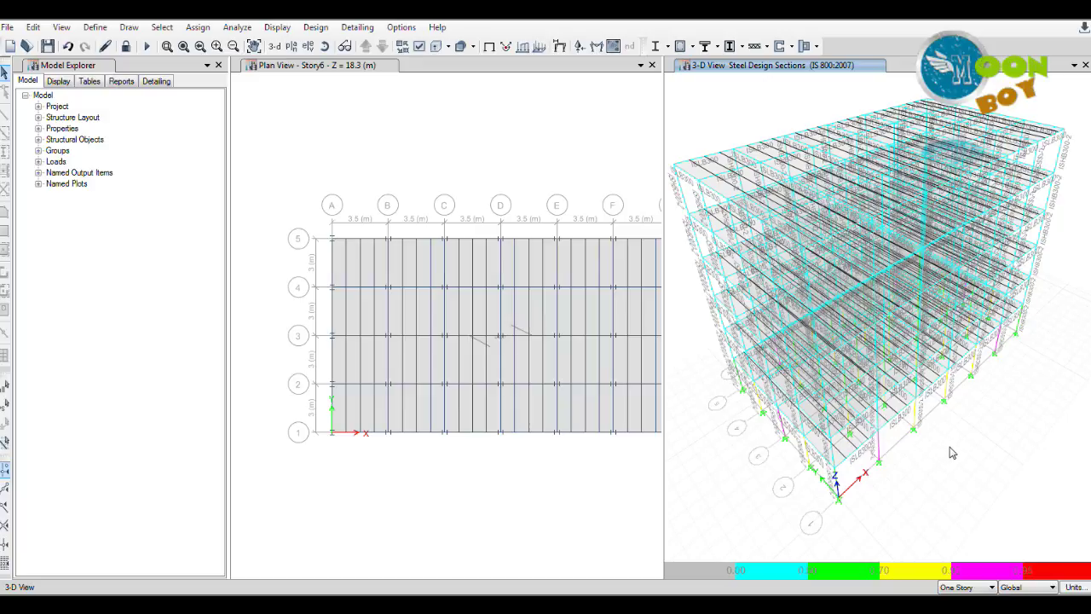
Examine the design section labels and stress-ratio colours of the base-level columns in the 3-D view.
scroll(930, 417, up, 5)
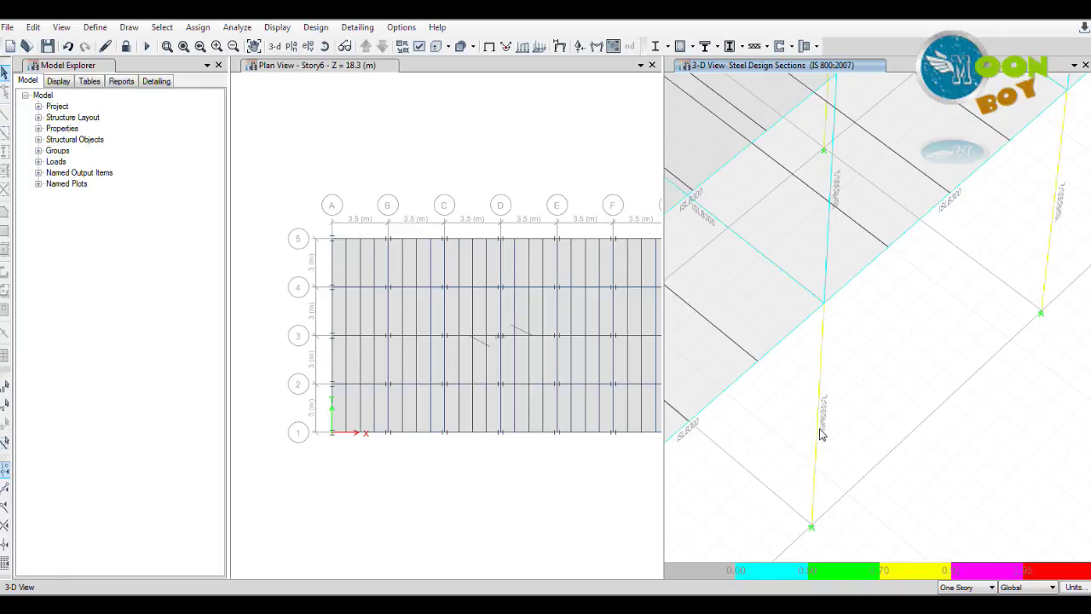
scroll(823, 430, up, 3)
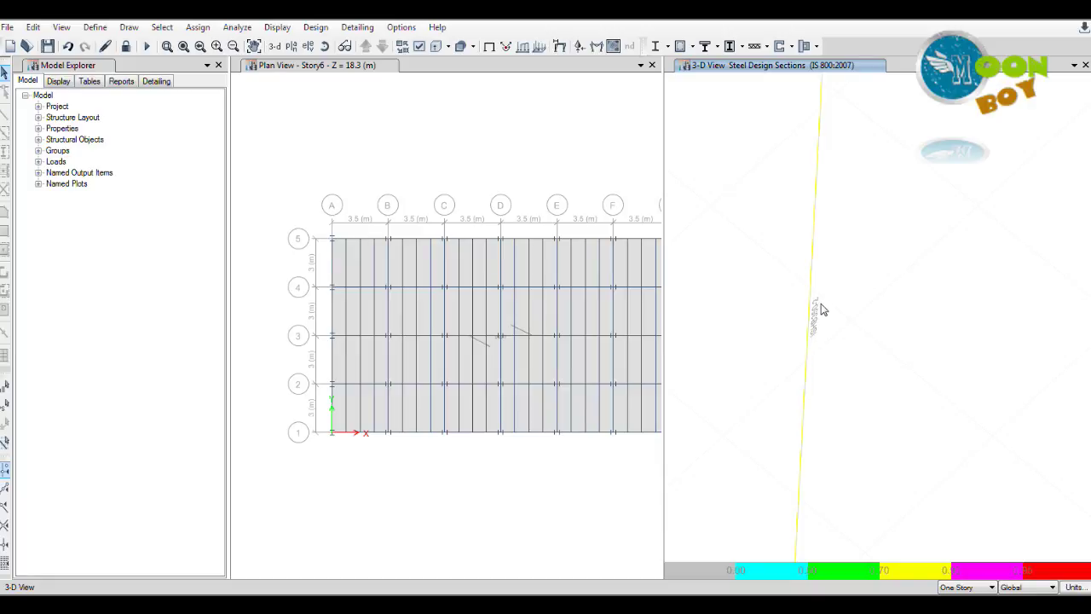
scroll(868, 339, down, 2)
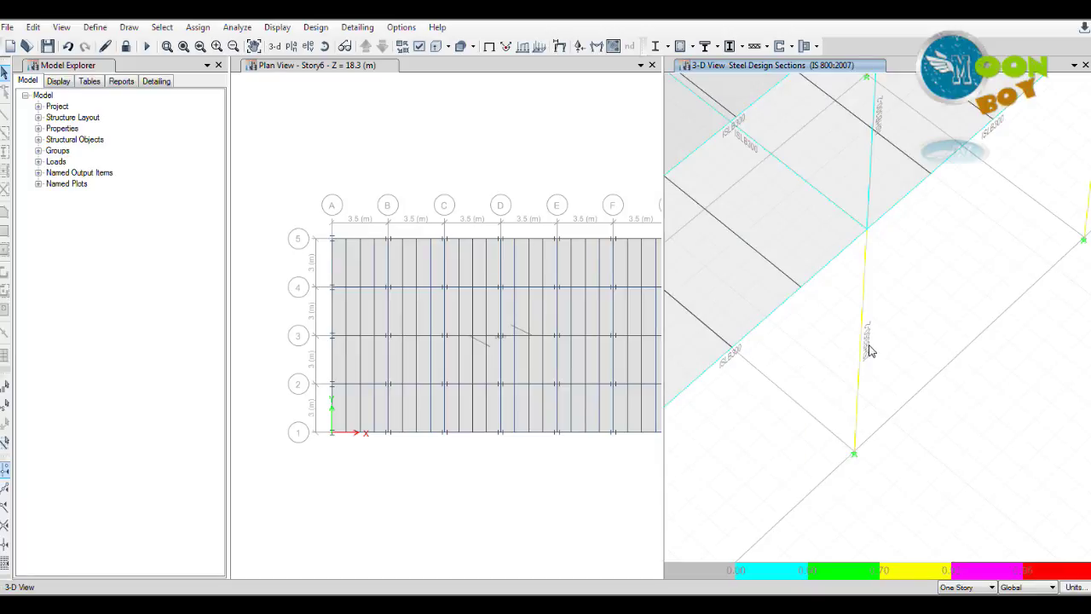
scroll(899, 334, down, 3)
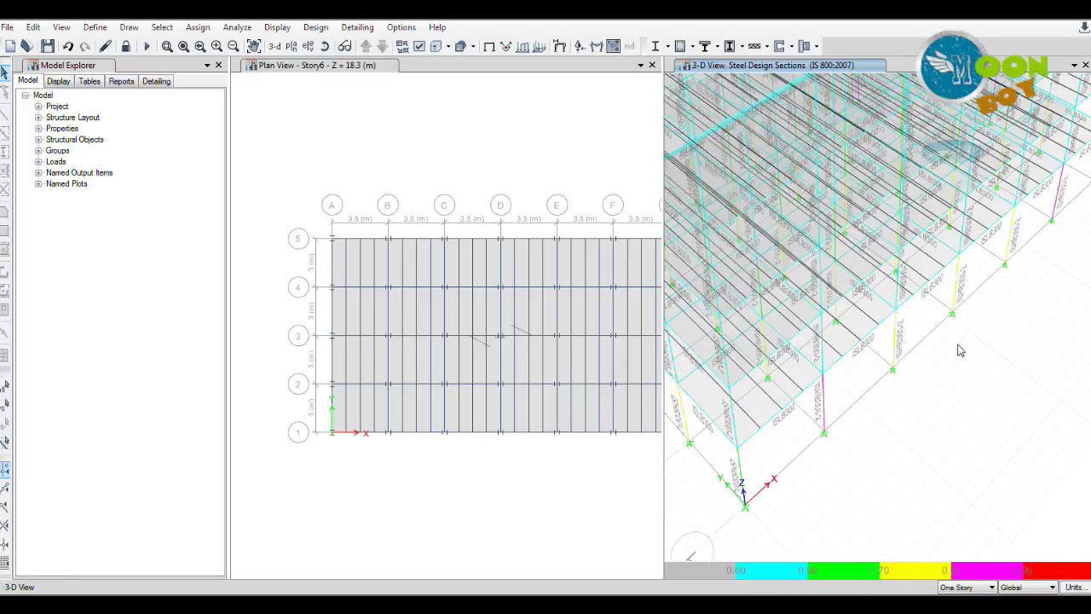
scroll(957, 348, down, 3)
click(466, 156)
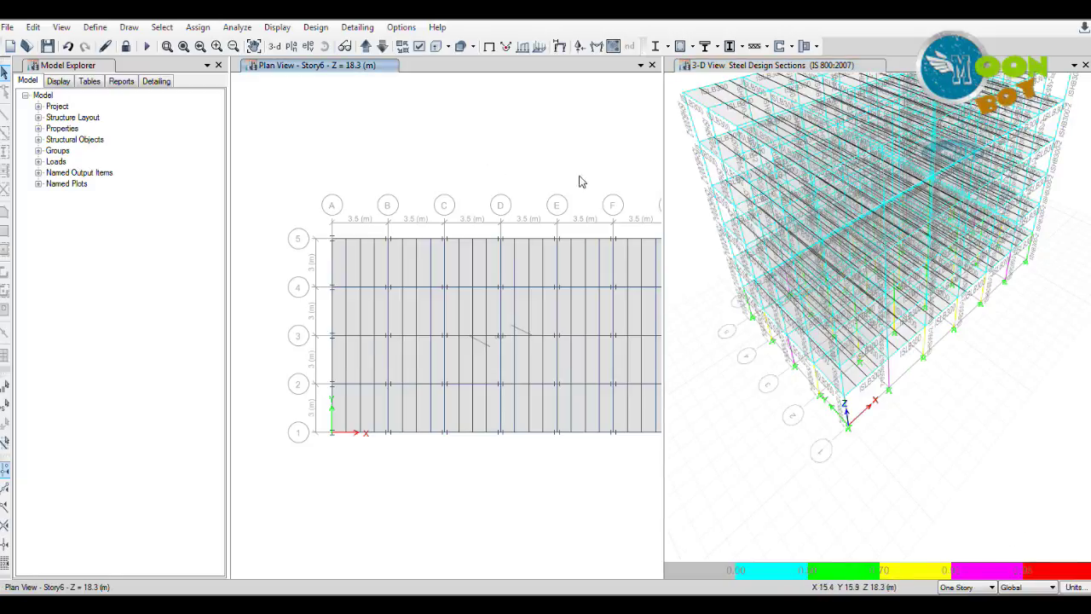
scroll(895, 333, up, 2)
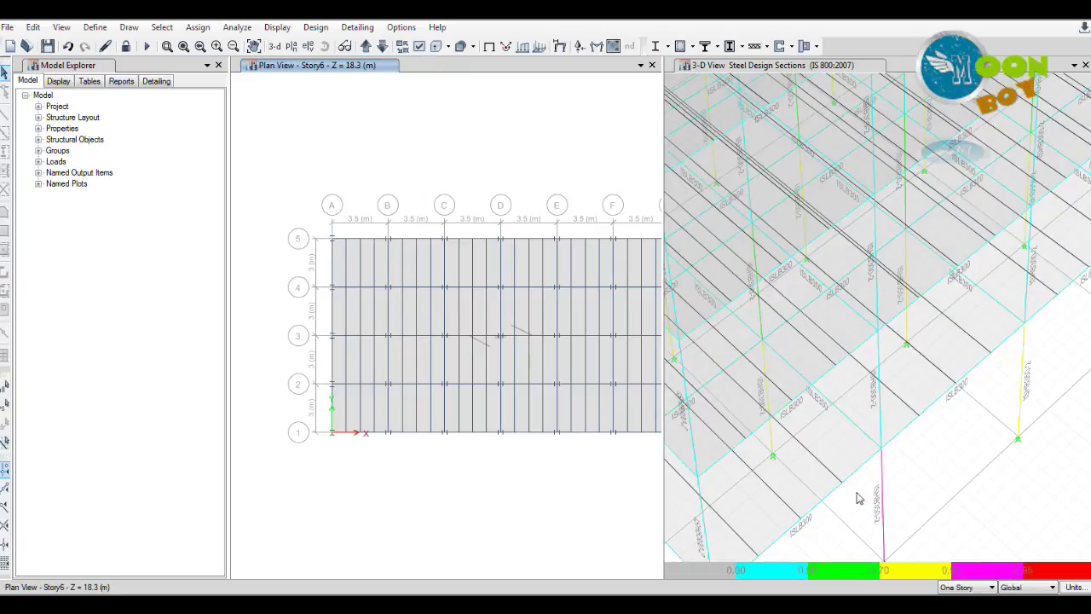
scroll(945, 432, down, 5)
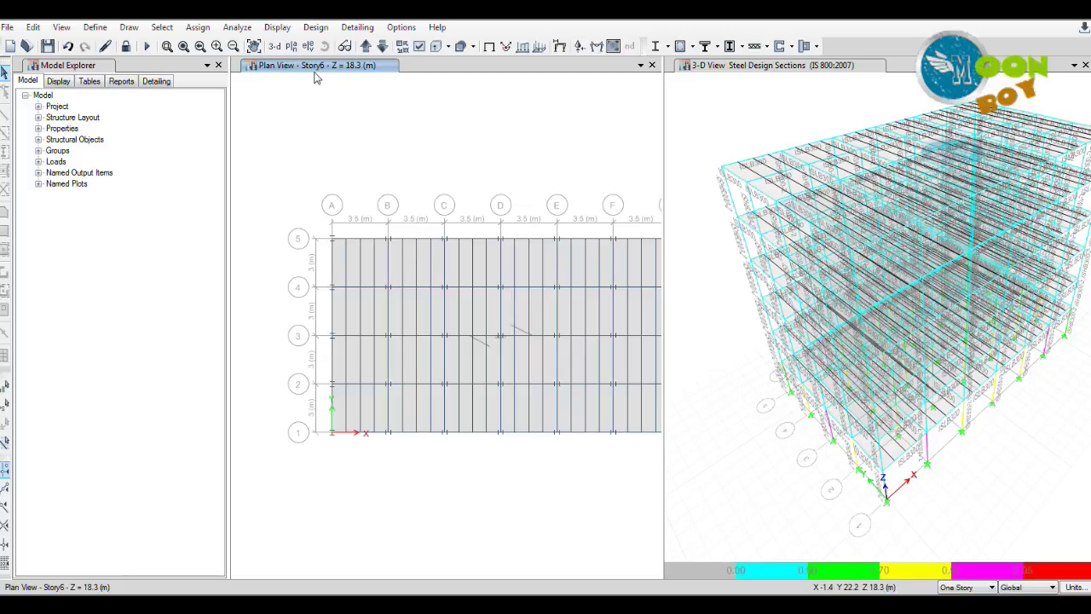
Switch the 3-D design view to the Story6 plan and go through the plans from Base up to Story4 to check member colours.
click(736, 117)
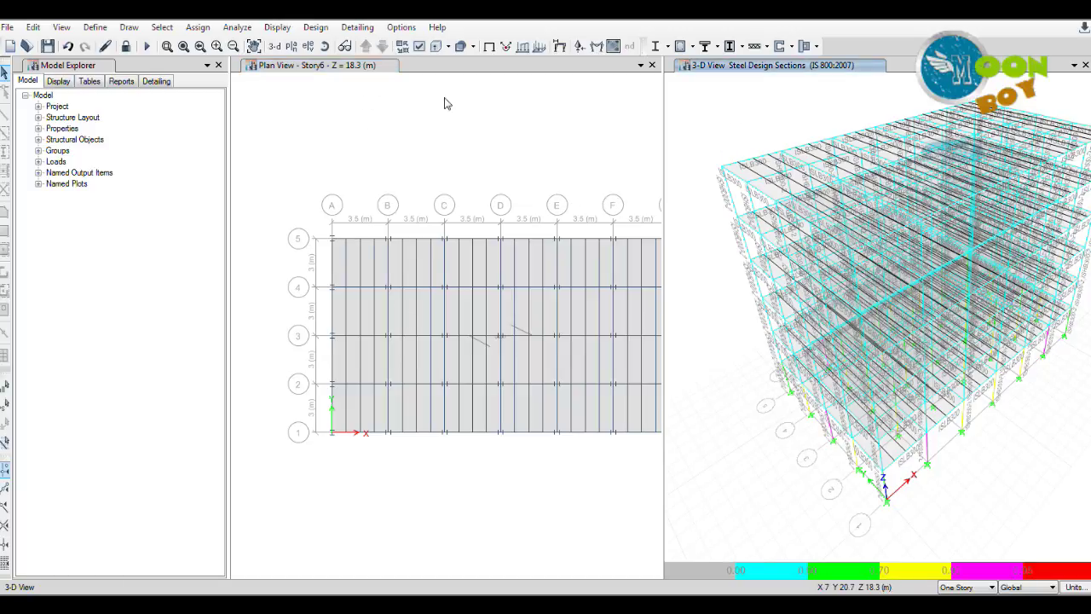
click(291, 47)
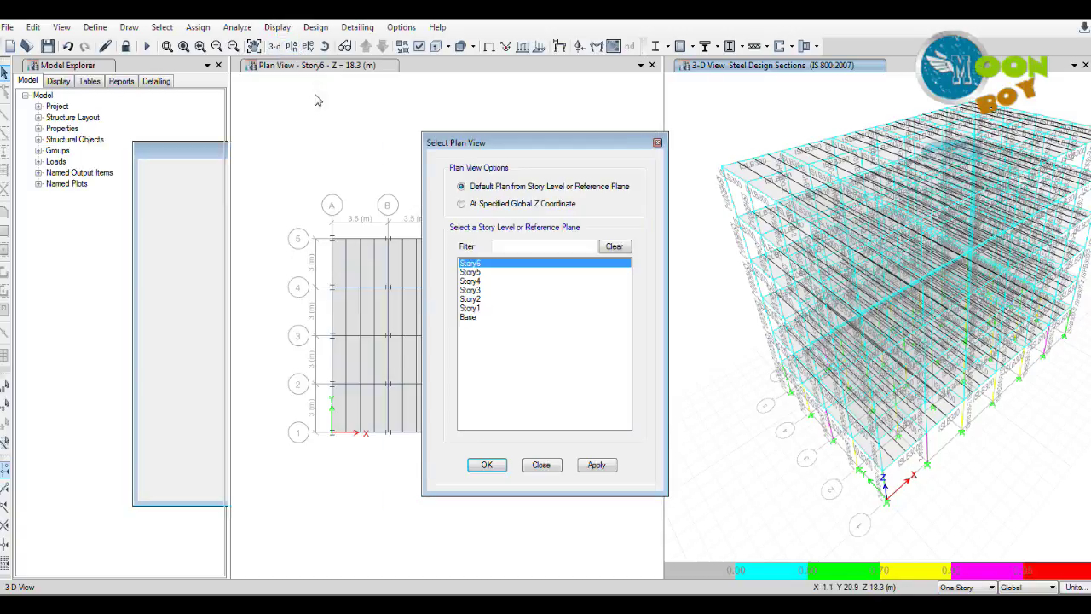
click(596, 464)
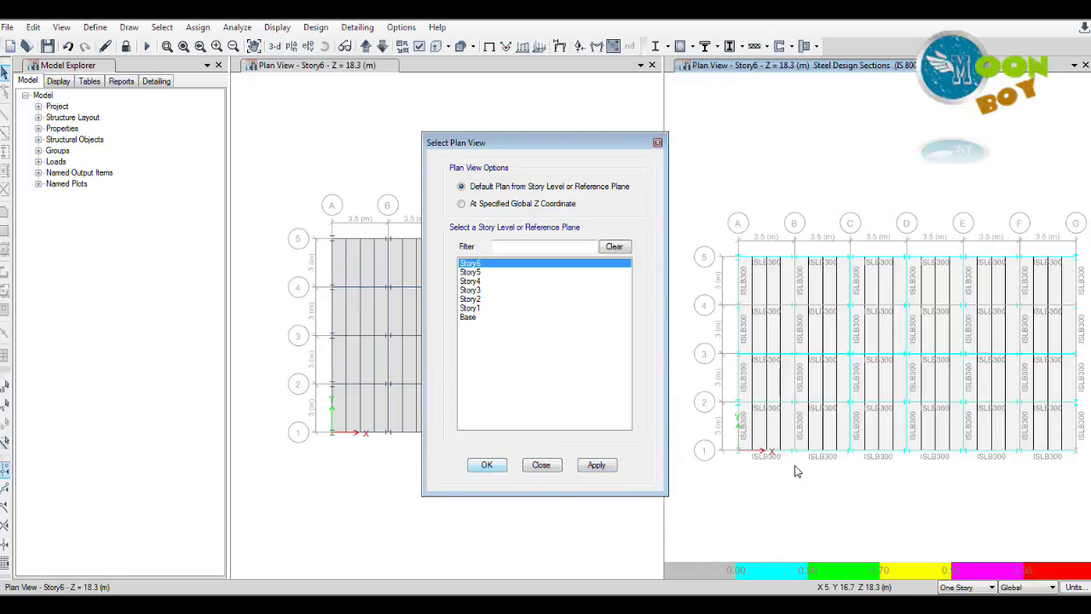
click(487, 466)
scroll(856, 474, up, 1)
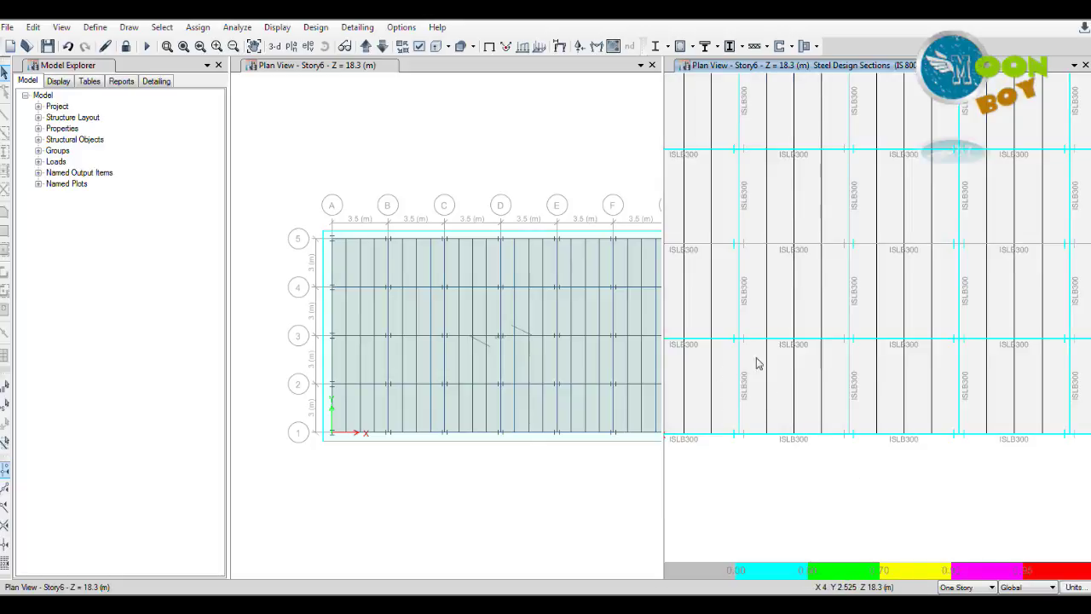
click(365, 47)
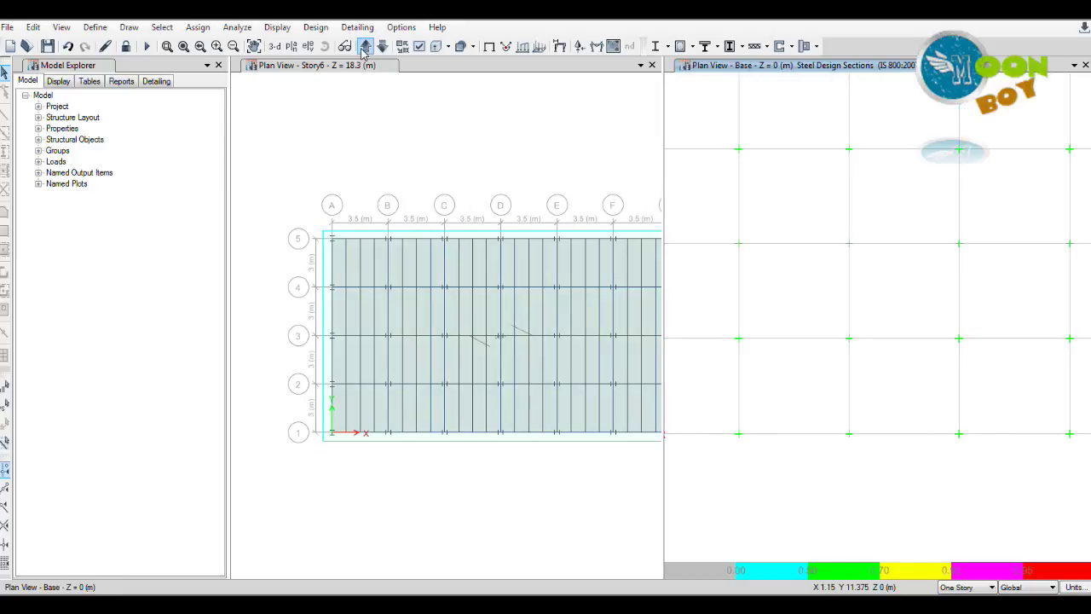
click(365, 47)
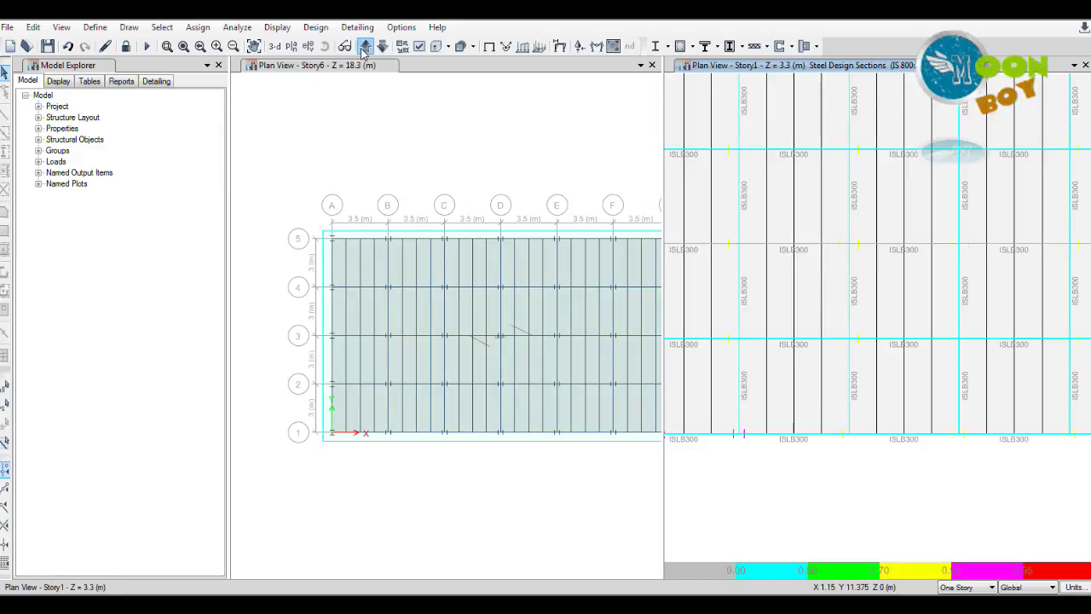
click(365, 47)
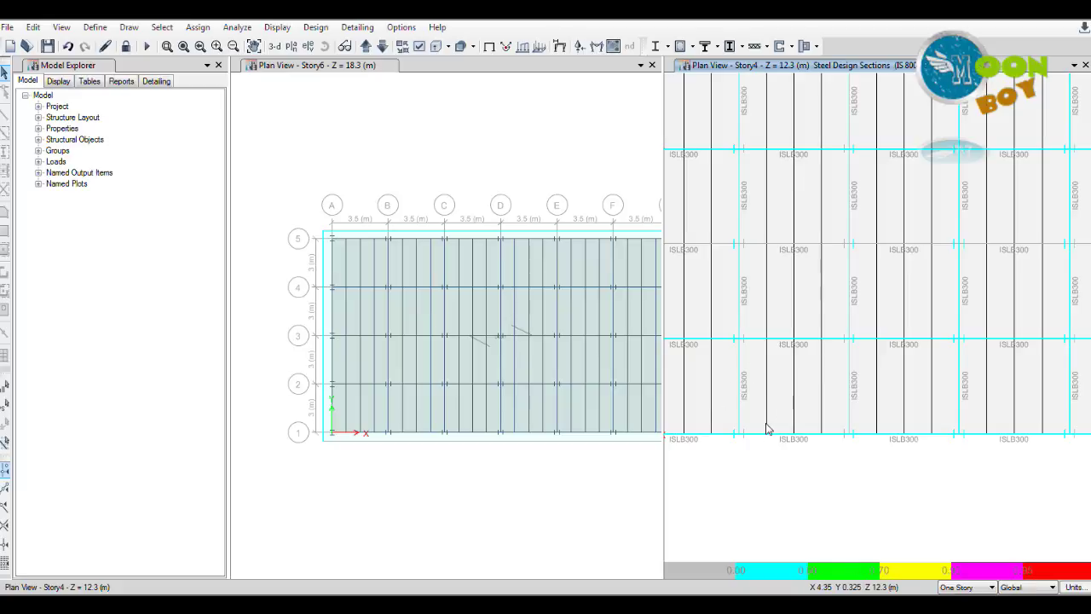
scroll(830, 470, down, 3)
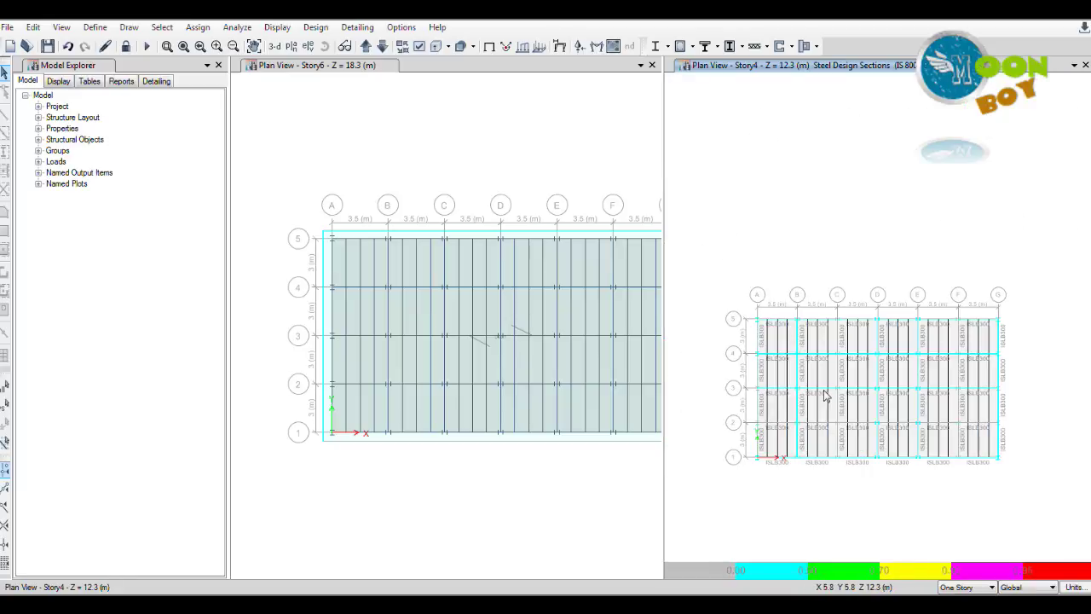
Switch the design view to elevation A and go through the elevations up to G and on to elevation 1.
click(308, 46)
click(597, 470)
click(526, 471)
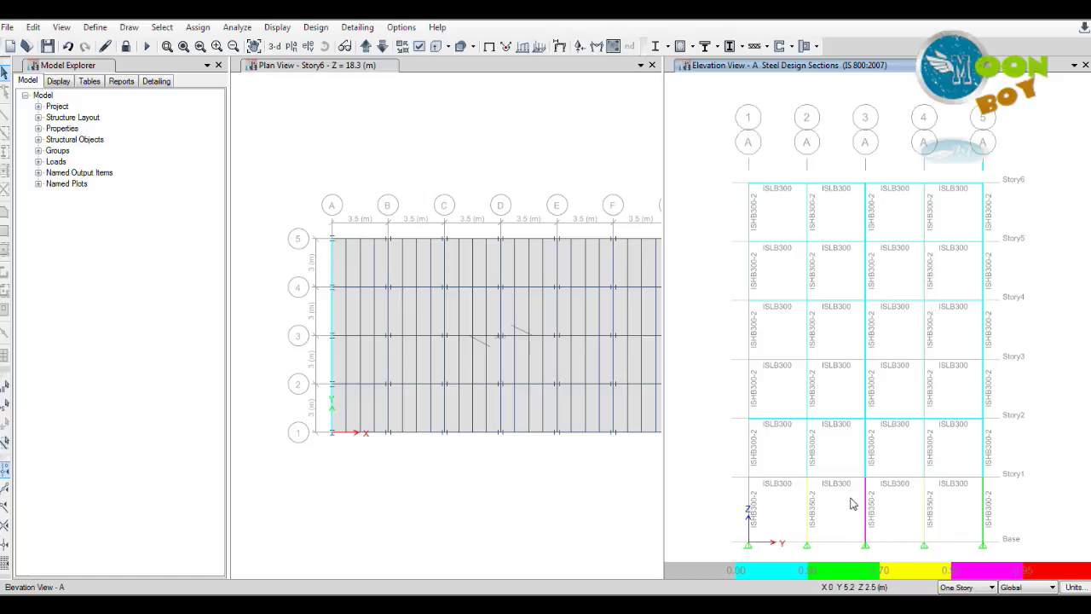
click(365, 47)
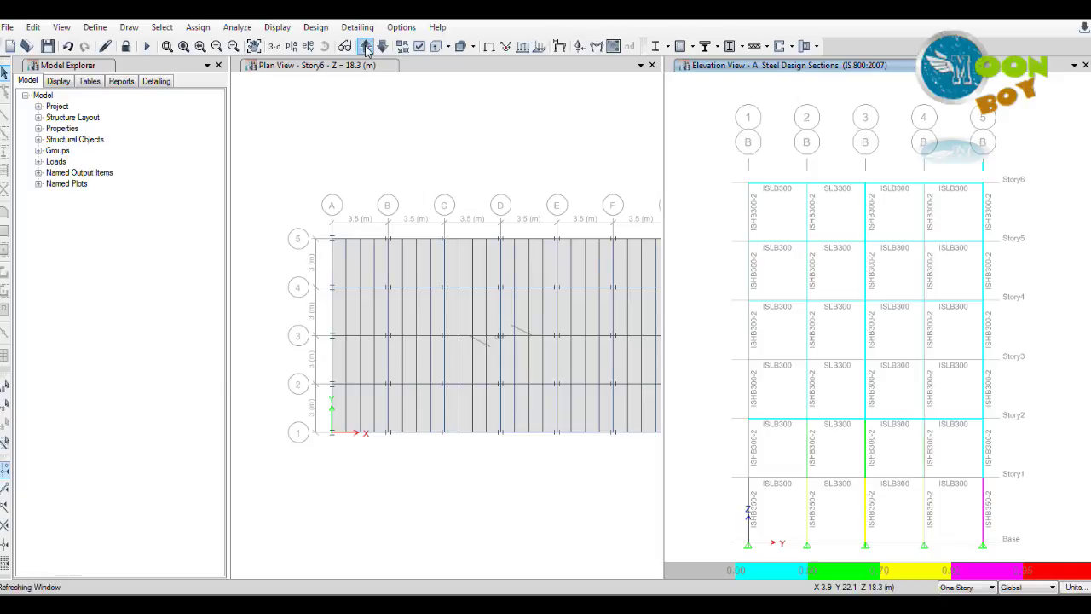
click(366, 47)
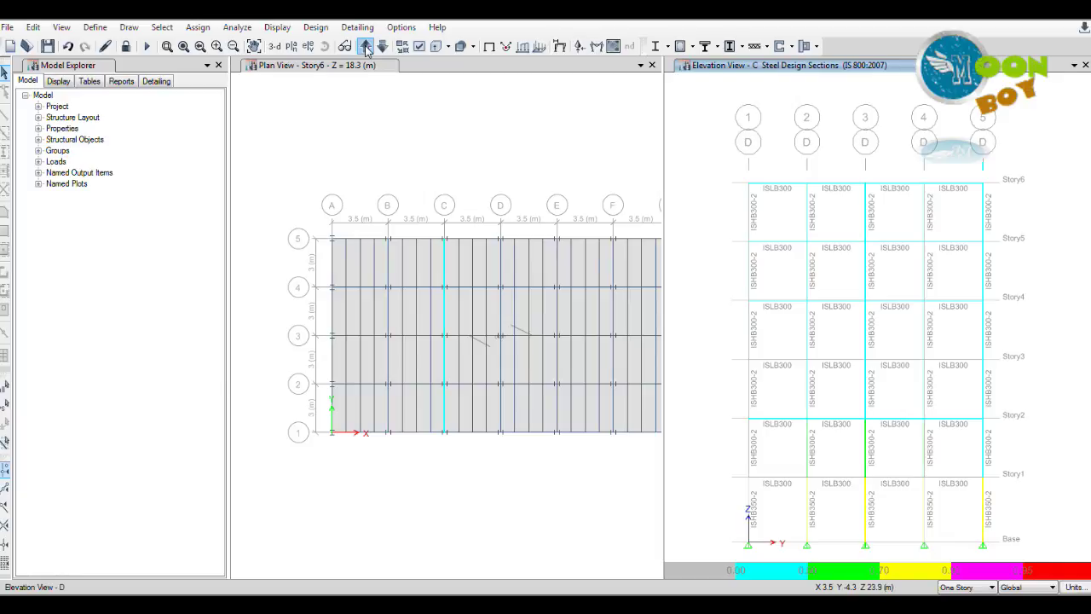
click(366, 47)
click(365, 47)
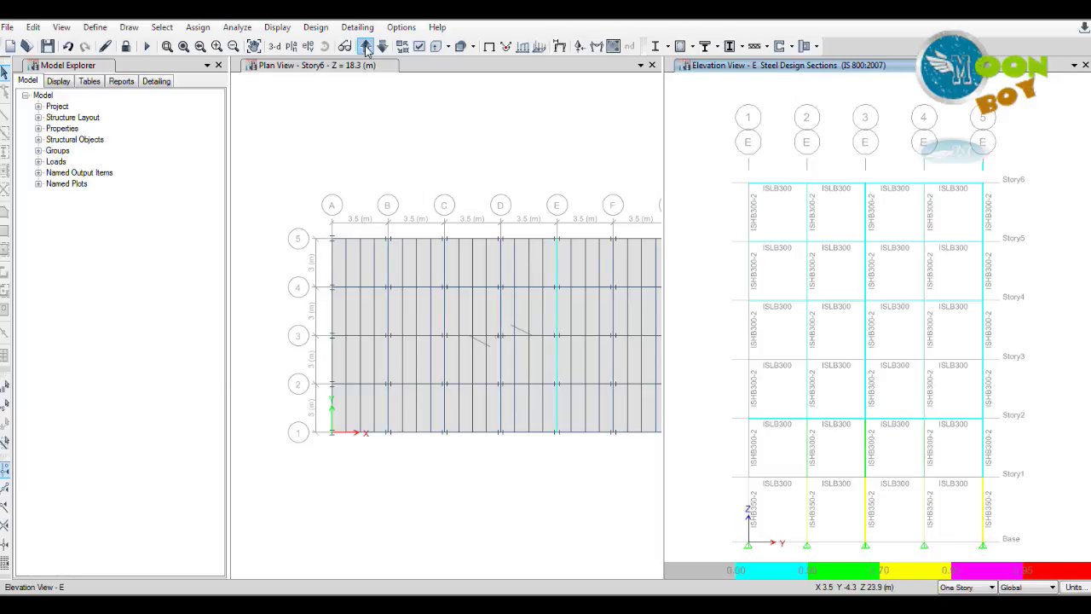
click(365, 47)
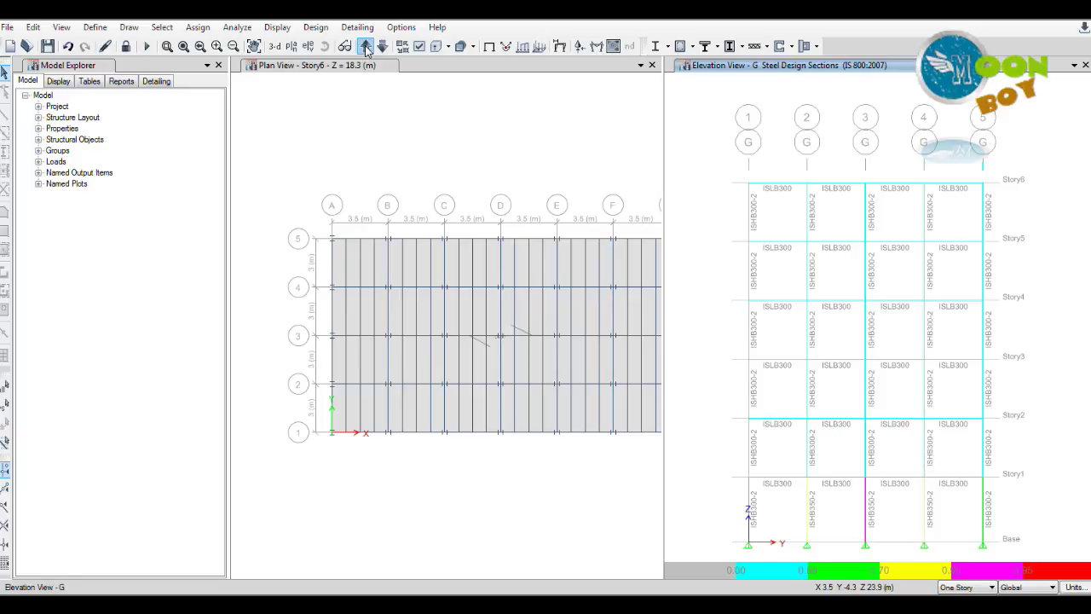
click(366, 47)
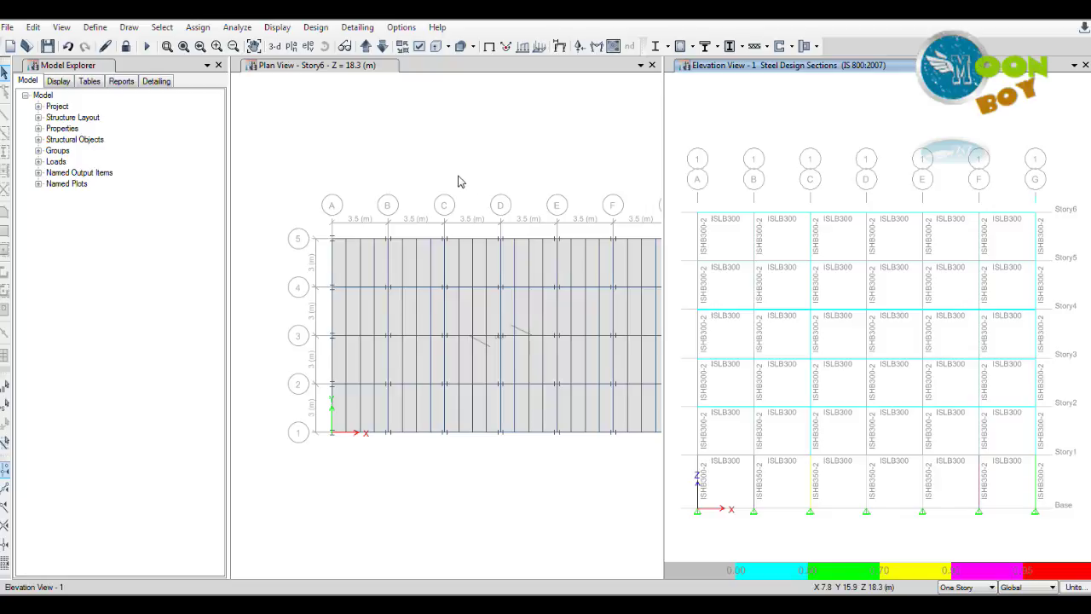
Return the design view to 3-D, verify analysis against design sections, and select the steel frames that differ.
click(275, 48)
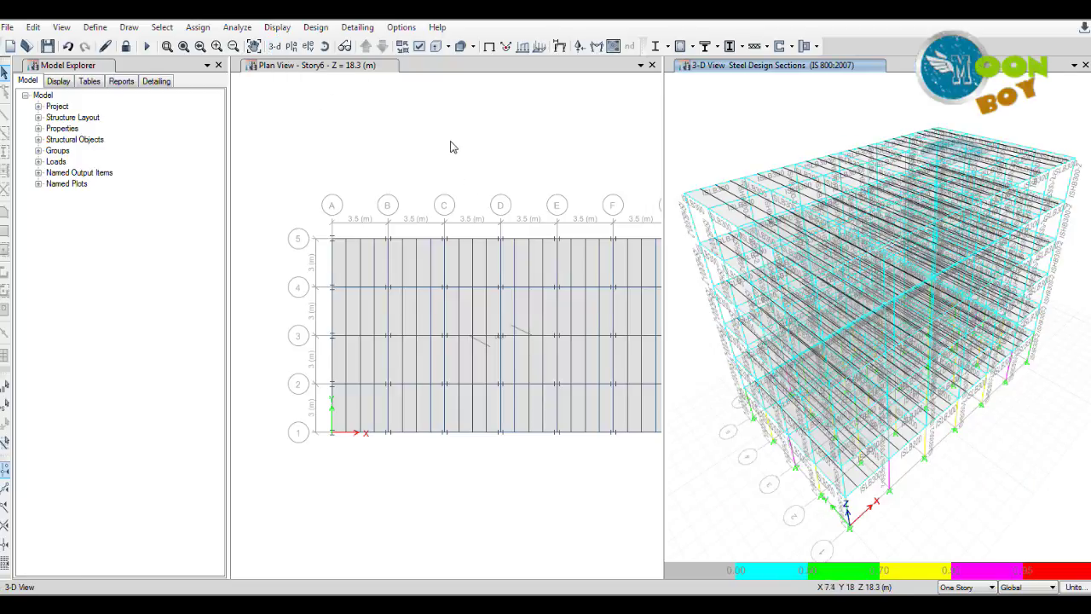
click(316, 27)
mouse_move(345, 49)
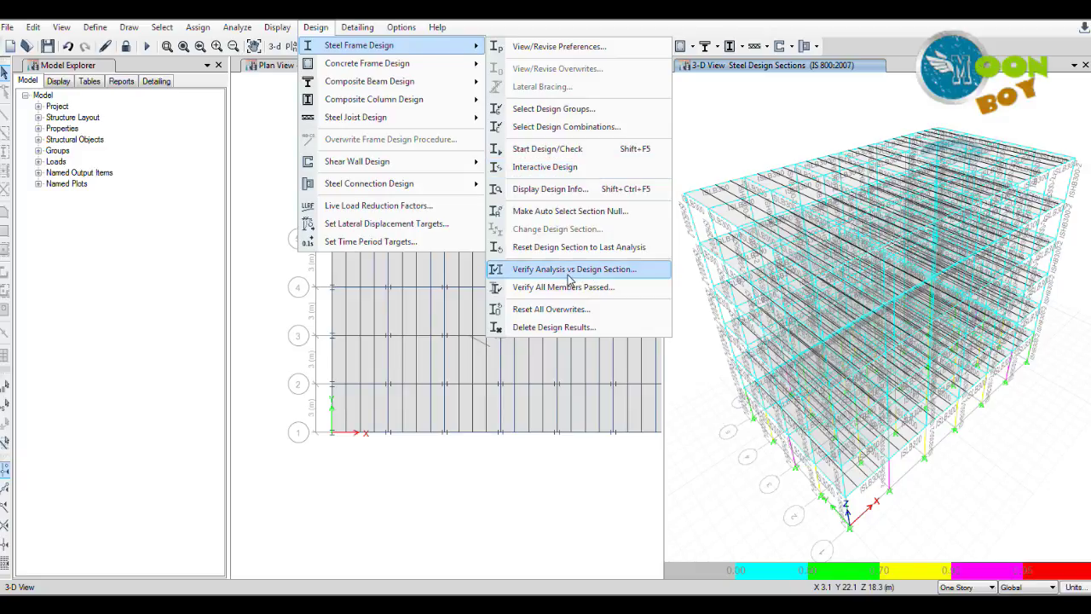
click(565, 269)
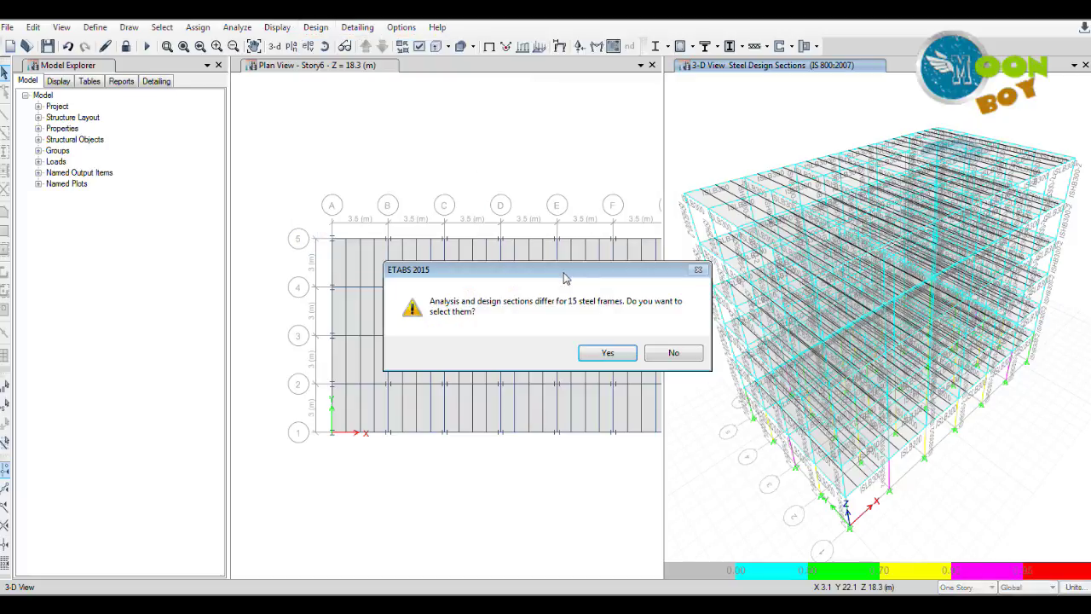
click(592, 353)
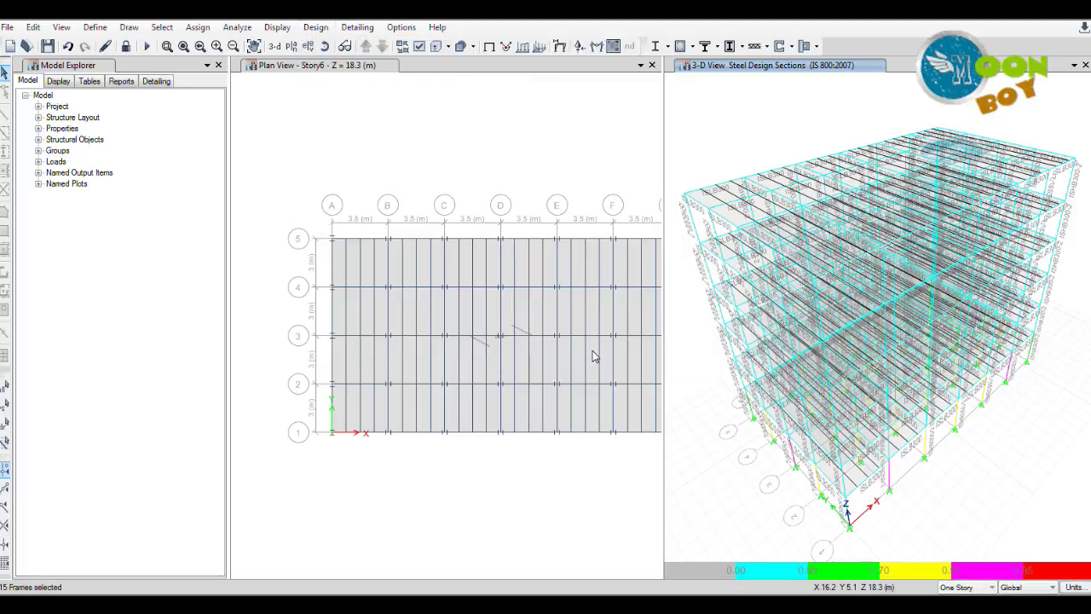
Run the verification that all steel frame members passed the design check and read the message.
click(311, 28)
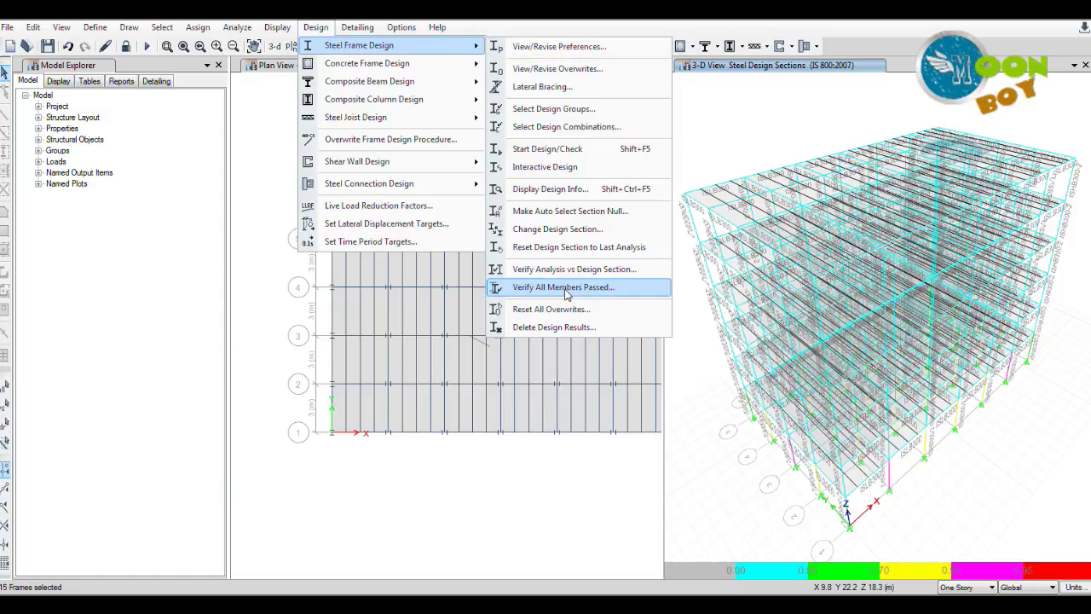
click(578, 294)
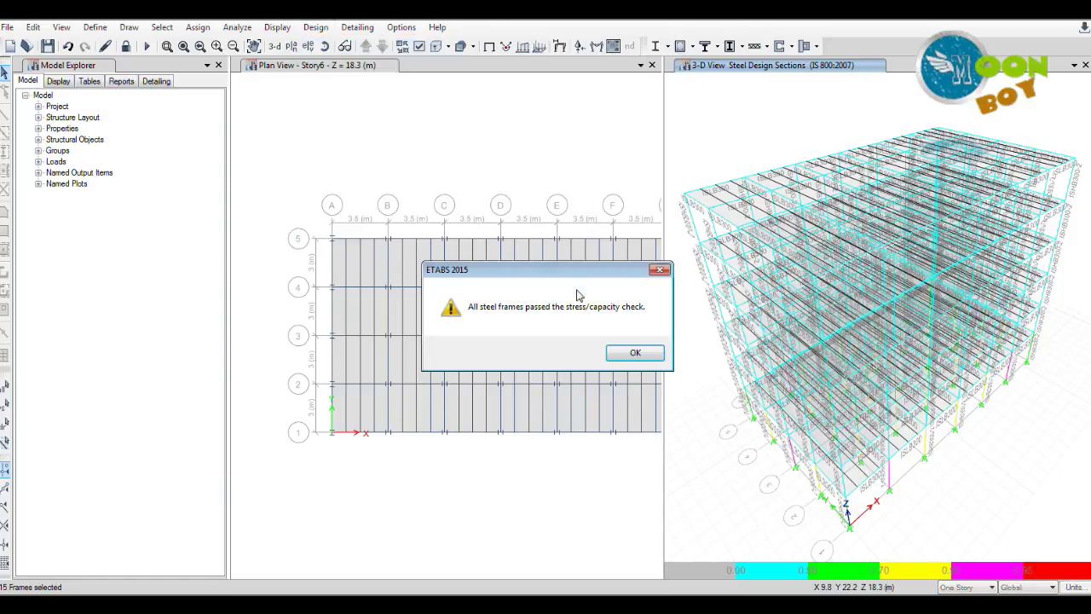
drag(558, 271, 509, 239)
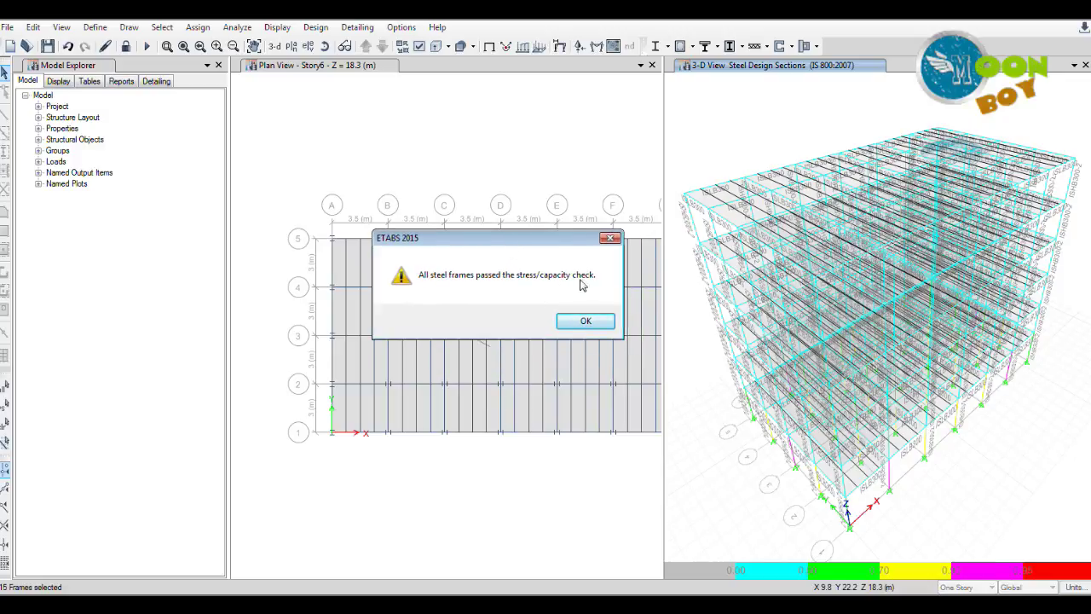
drag(574, 241, 599, 232)
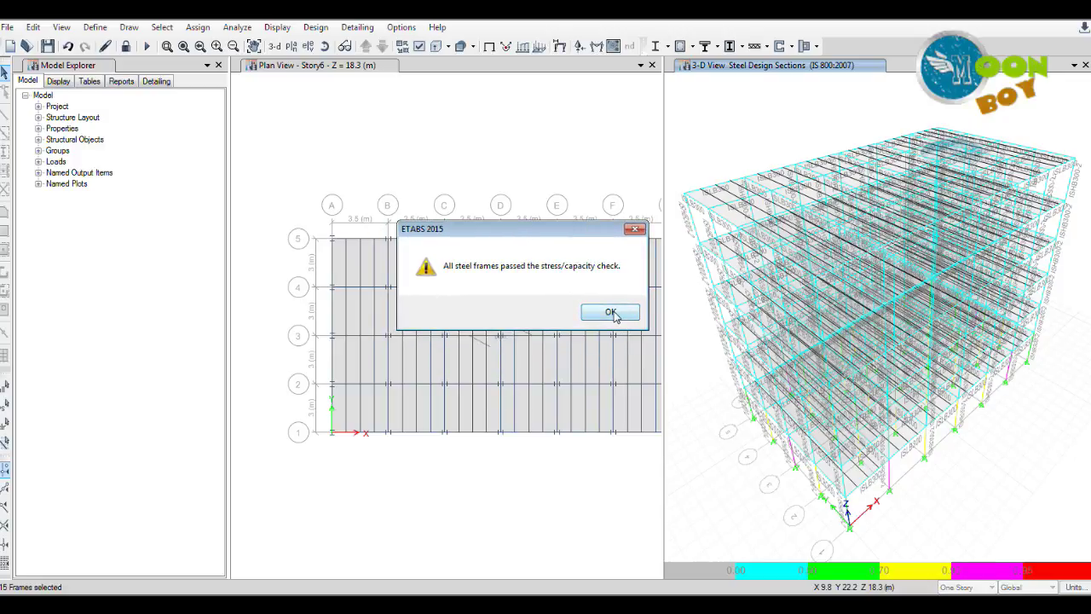
Turn off the auto-select section assignments for the selected steel frames, accepting their current design sections, and rerun the analysis.
click(611, 312)
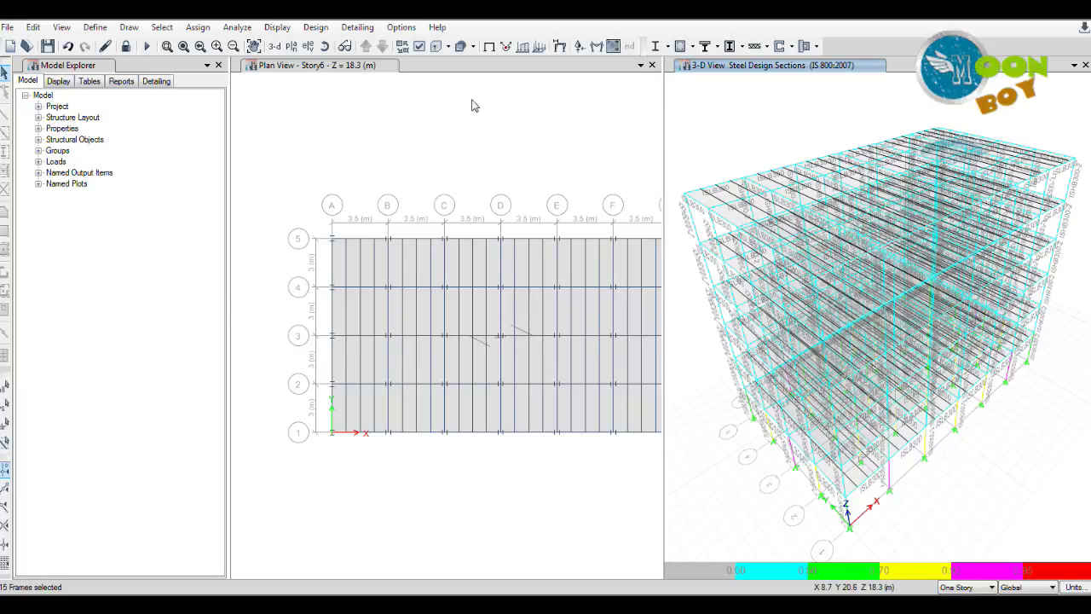
click(317, 28)
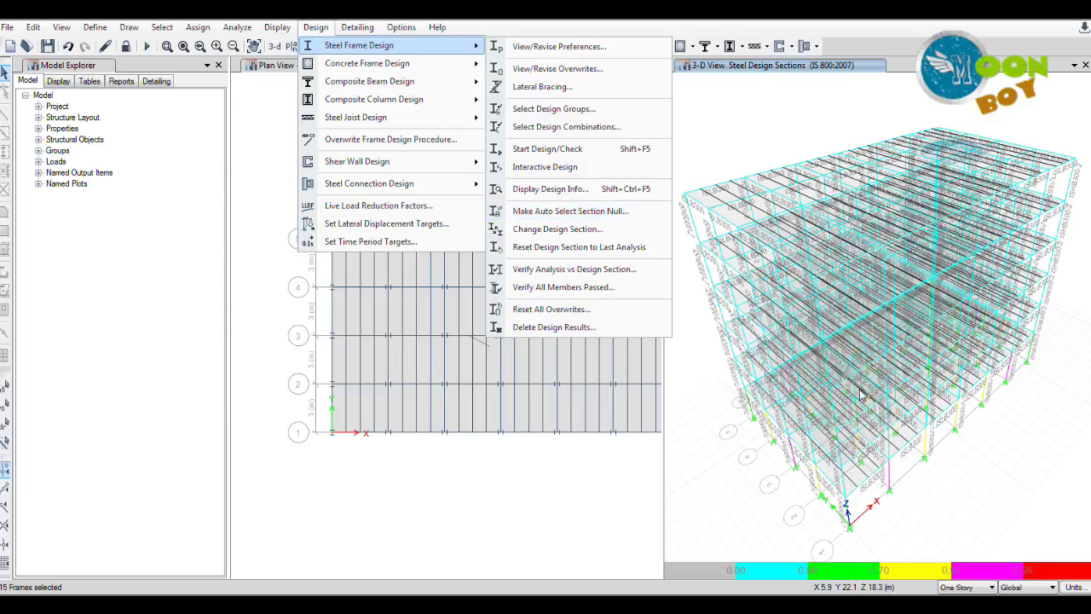
click(585, 213)
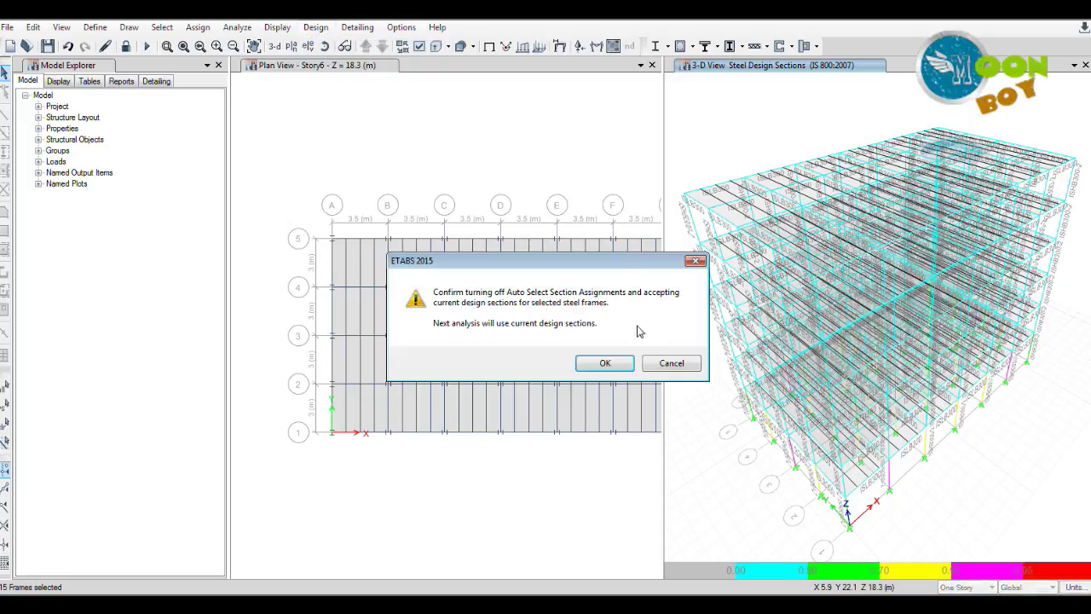
click(602, 365)
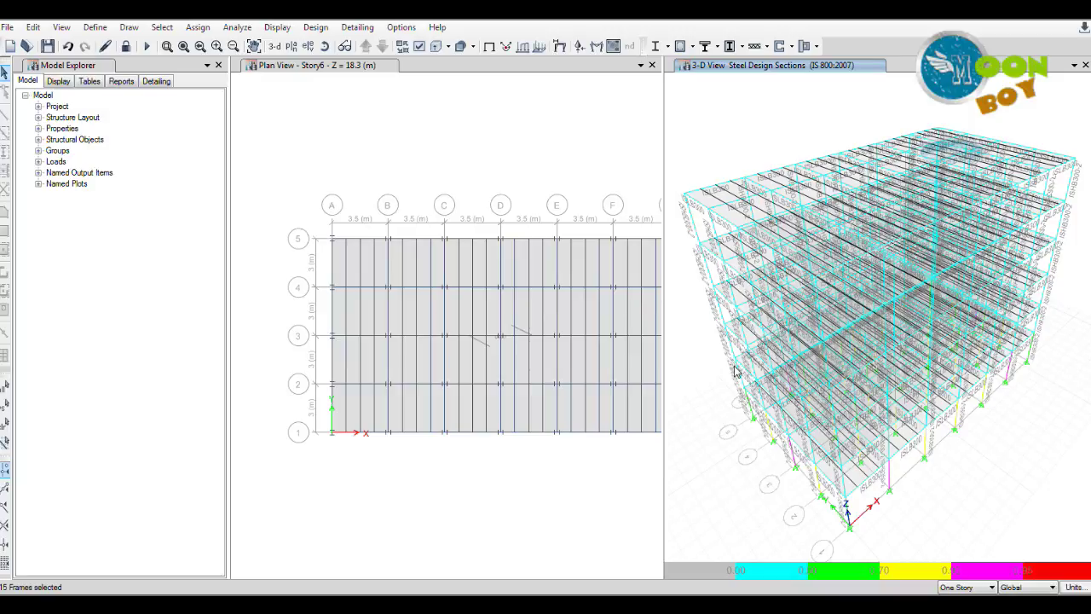
click(238, 28)
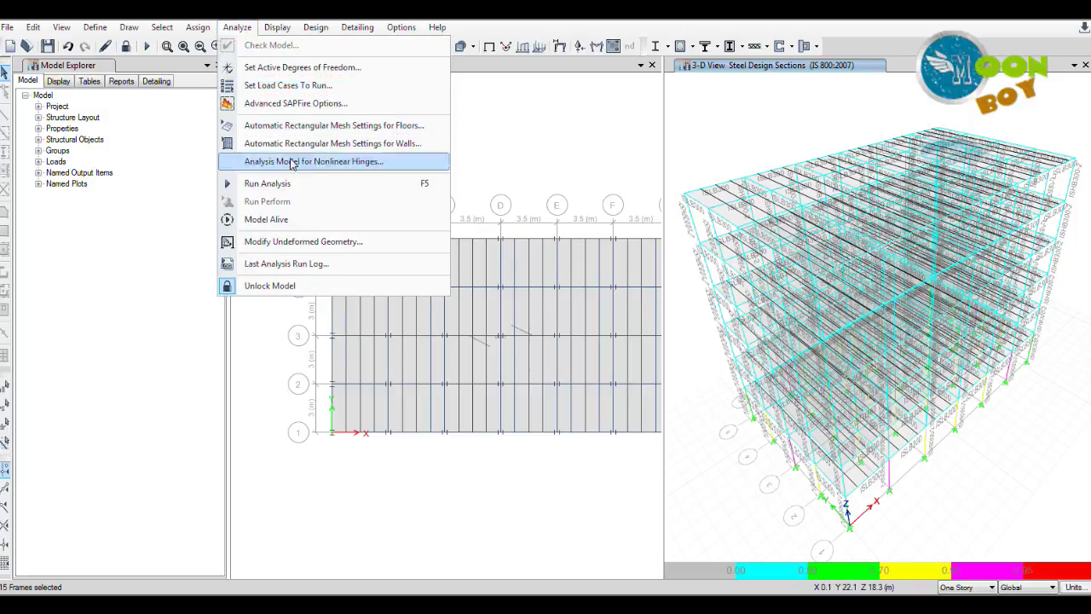
click(267, 183)
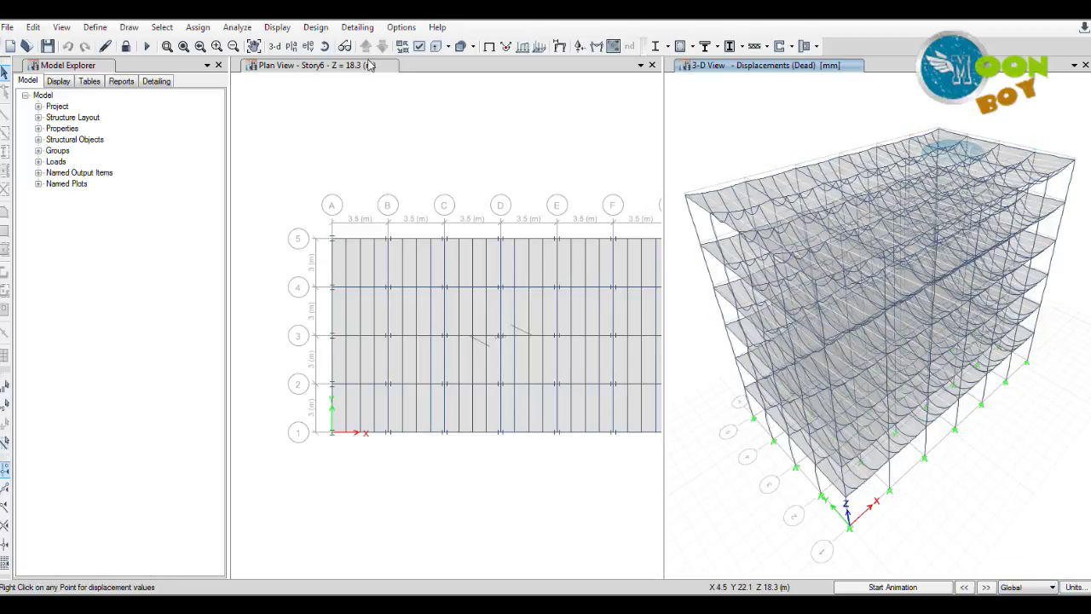
Accept Comb1.5 and DCmpD2 as the steel frame strength design combinations and rerun the steel frame design check.
click(316, 27)
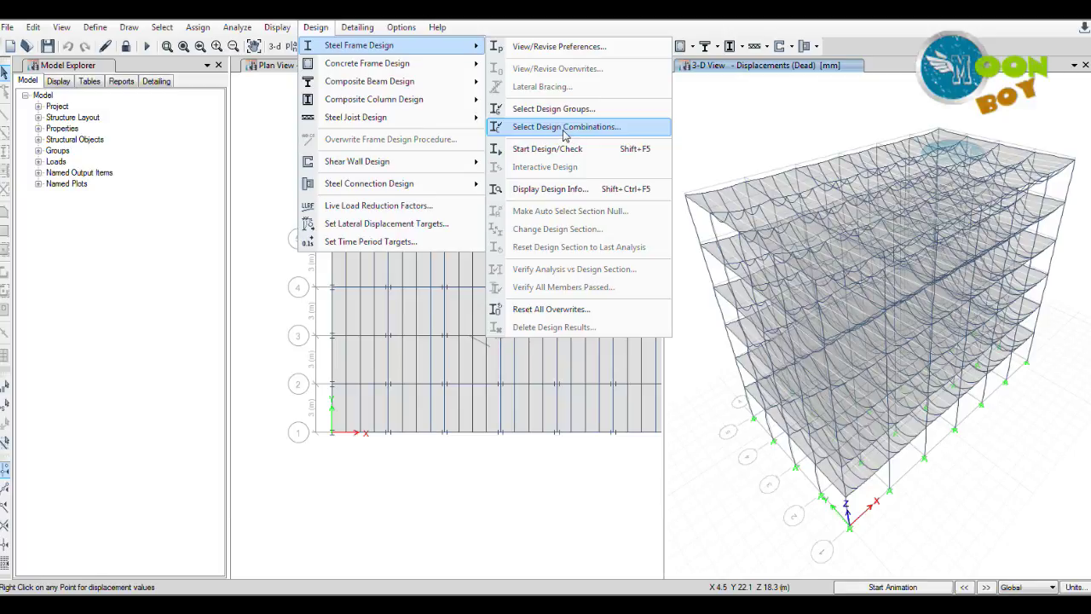
click(564, 127)
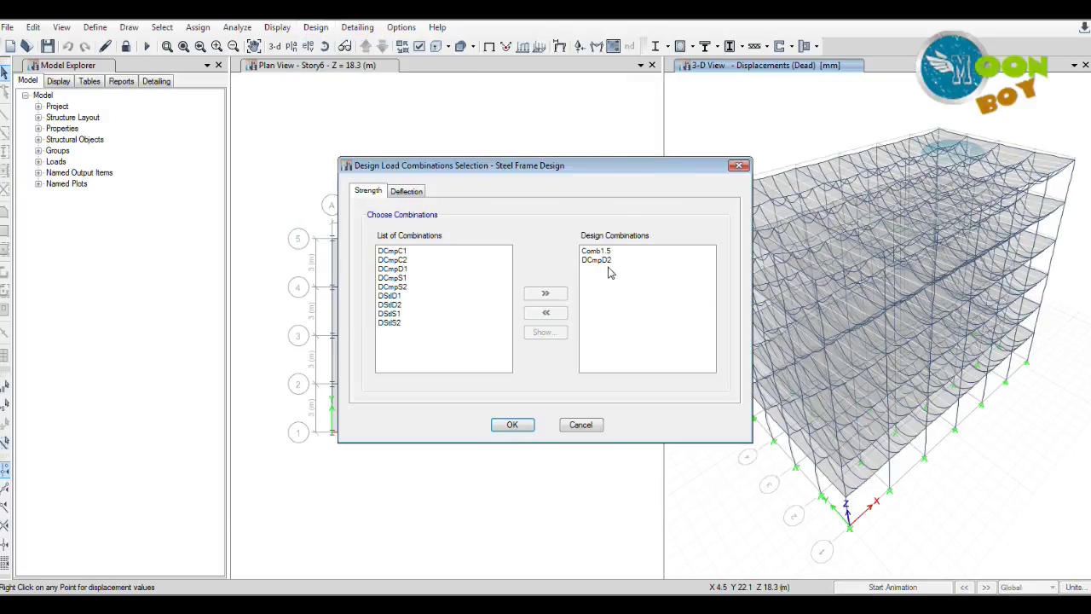
click(513, 424)
click(329, 31)
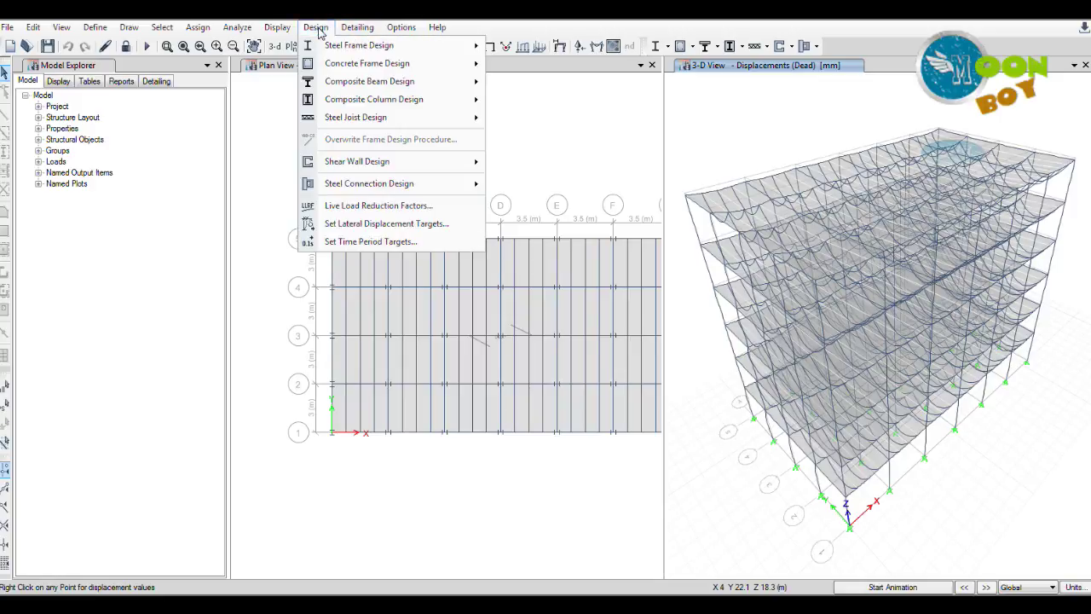
mouse_move(358, 45)
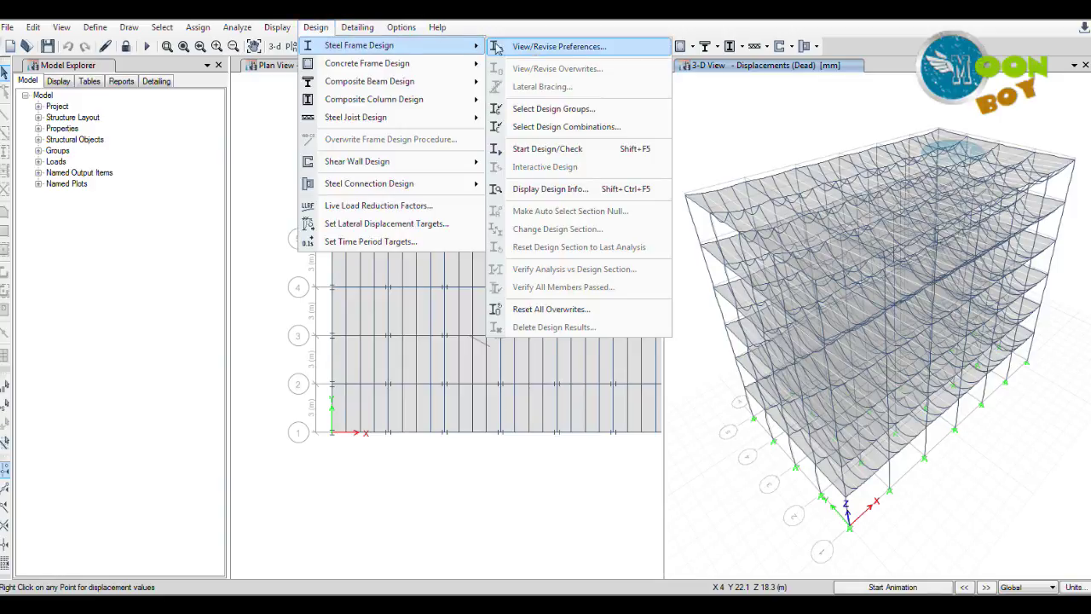
click(546, 151)
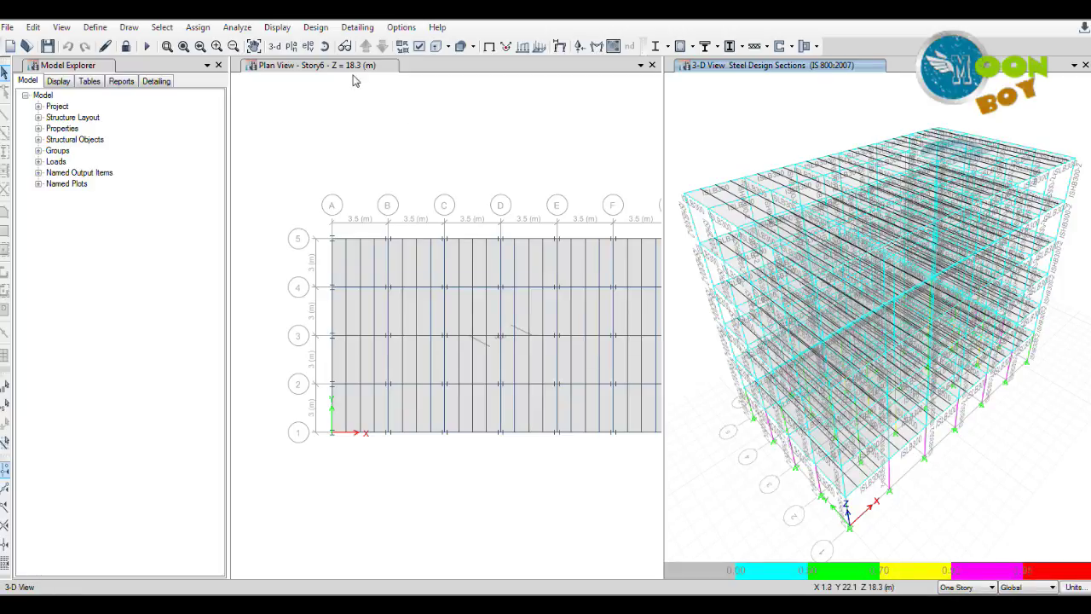
Verify analysis against design sections for the steel frames again and dismiss the resulting message.
click(317, 28)
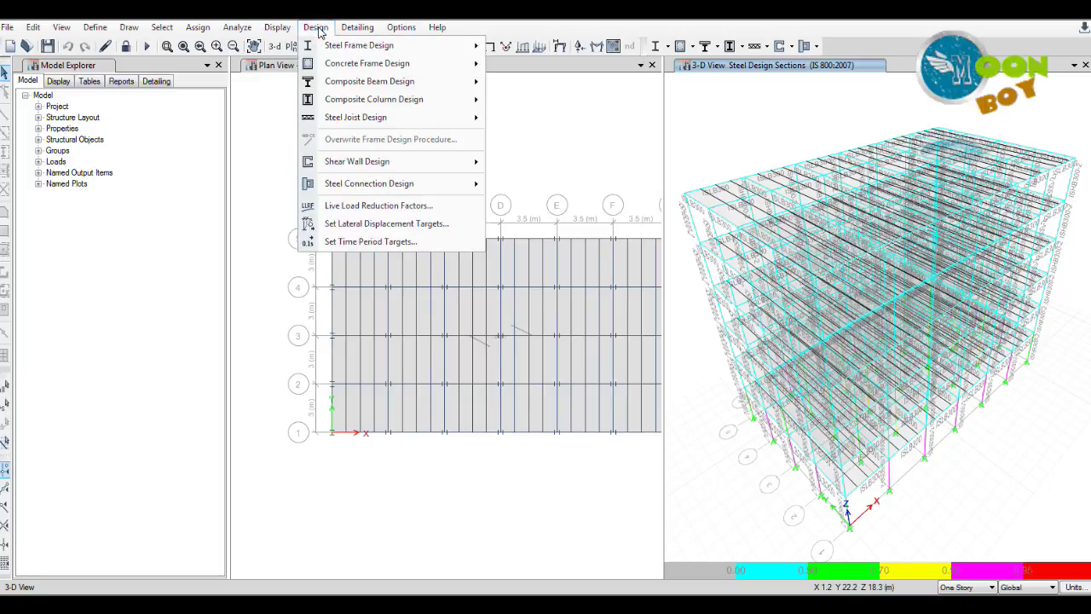
mouse_move(431, 50)
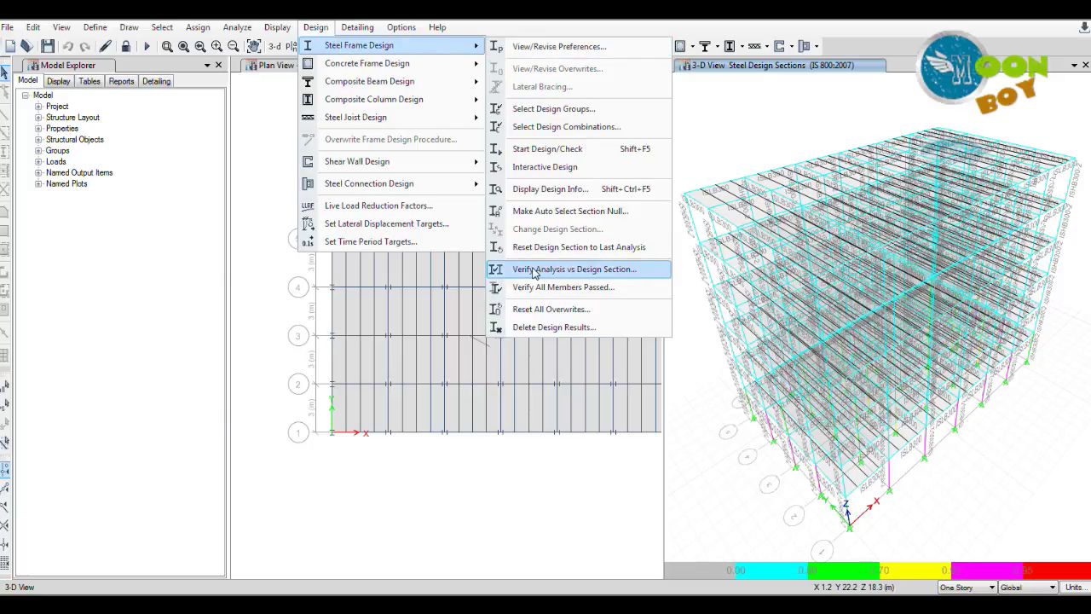
click(610, 271)
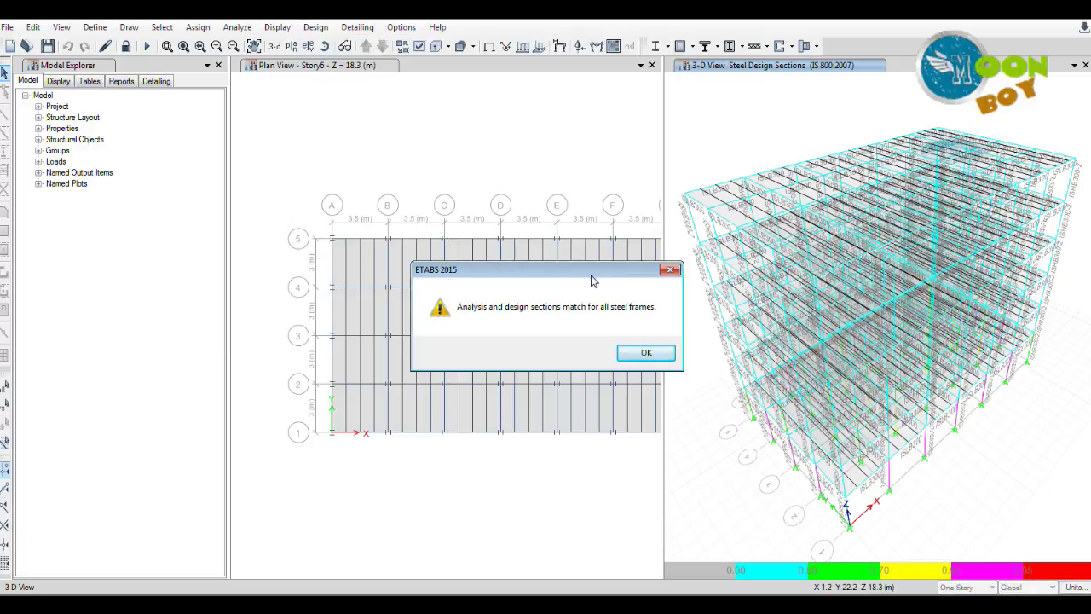
drag(594, 274, 657, 271)
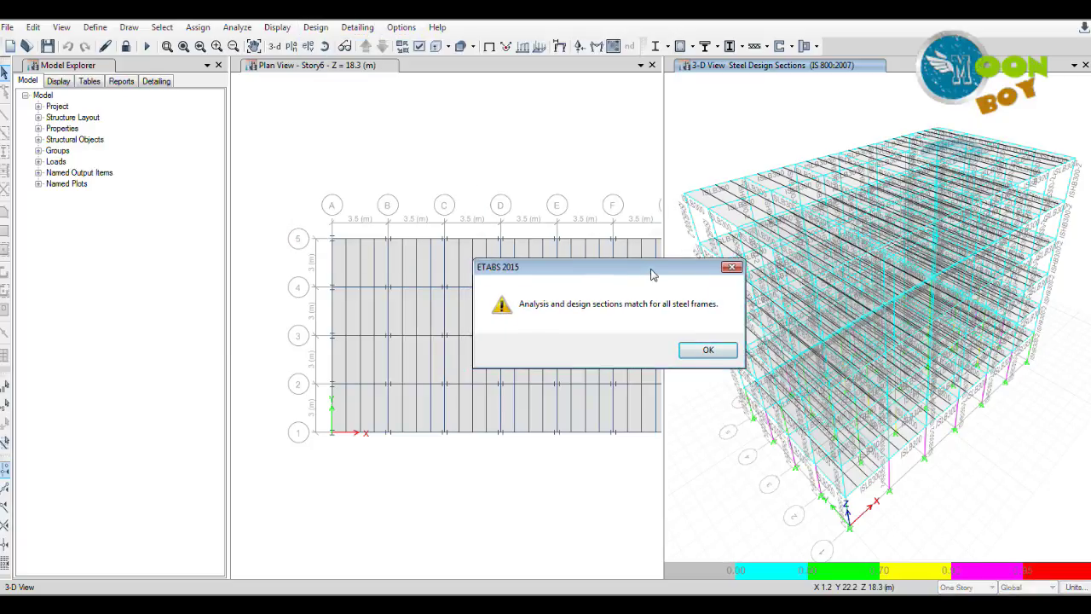
click(706, 351)
Verify once more that all steel frame members passed the stress/capacity check and close the message.
click(316, 27)
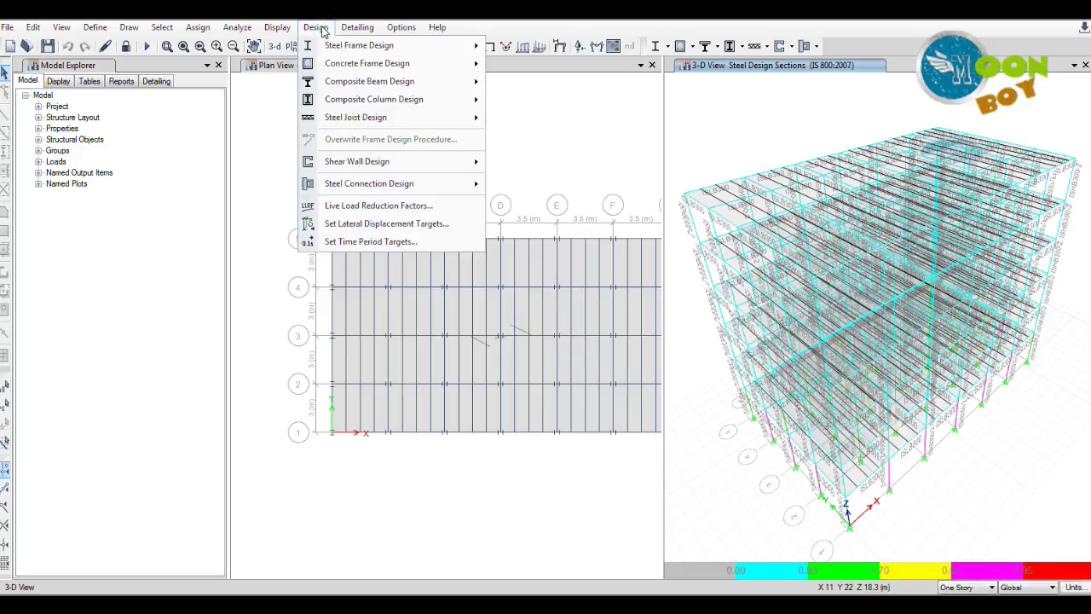
mouse_move(359, 45)
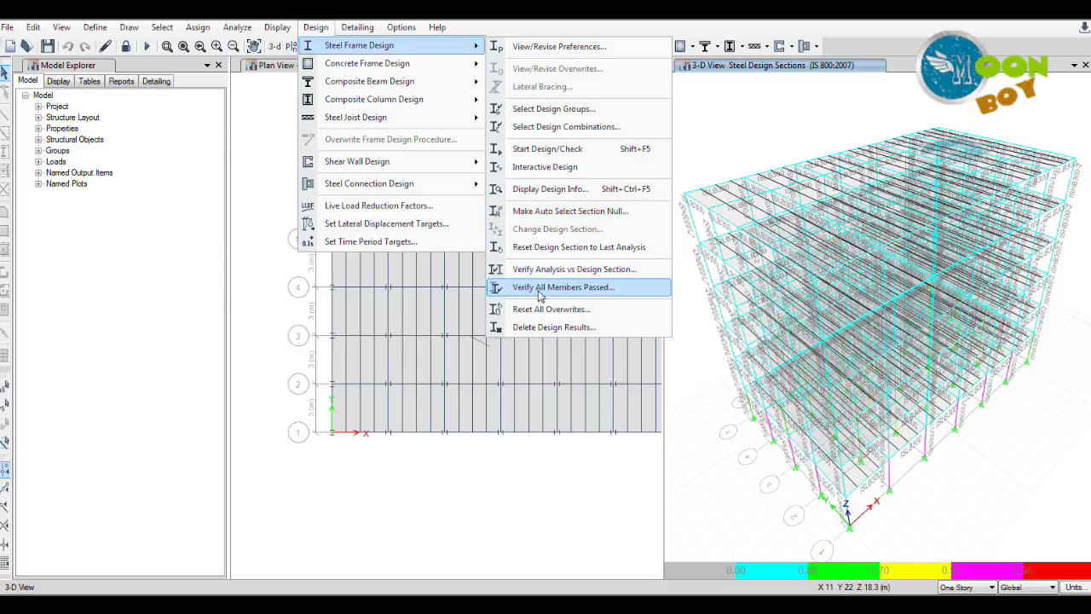
click(564, 293)
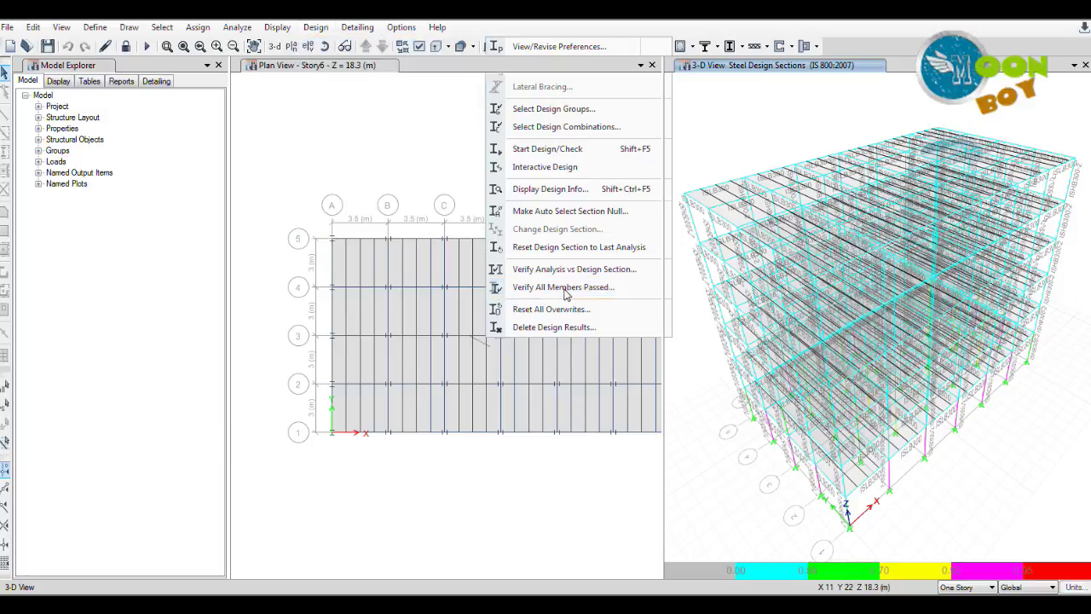
drag(535, 271, 592, 254)
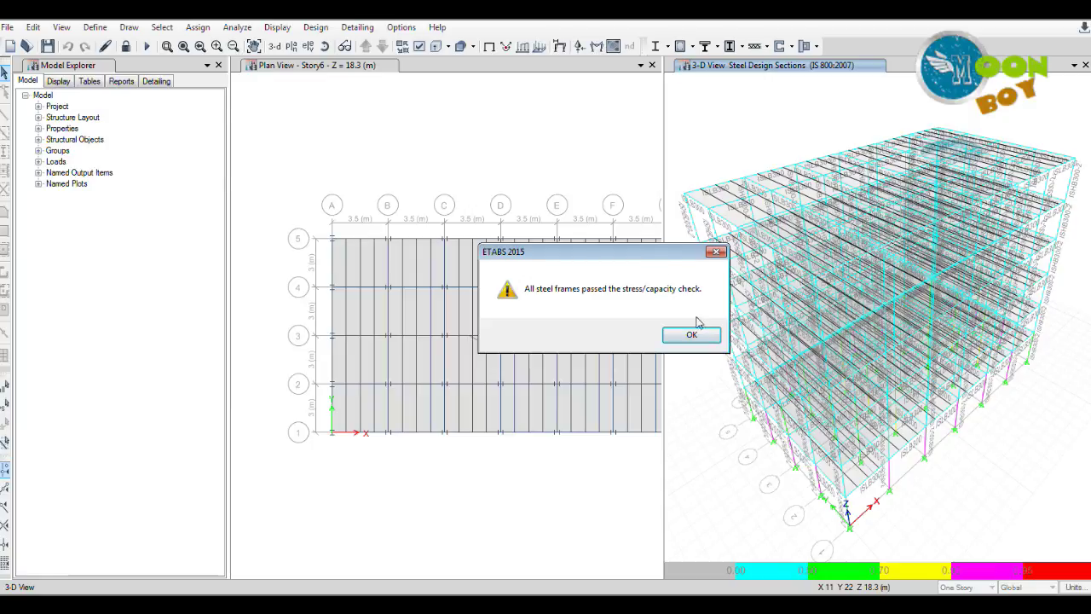
click(692, 334)
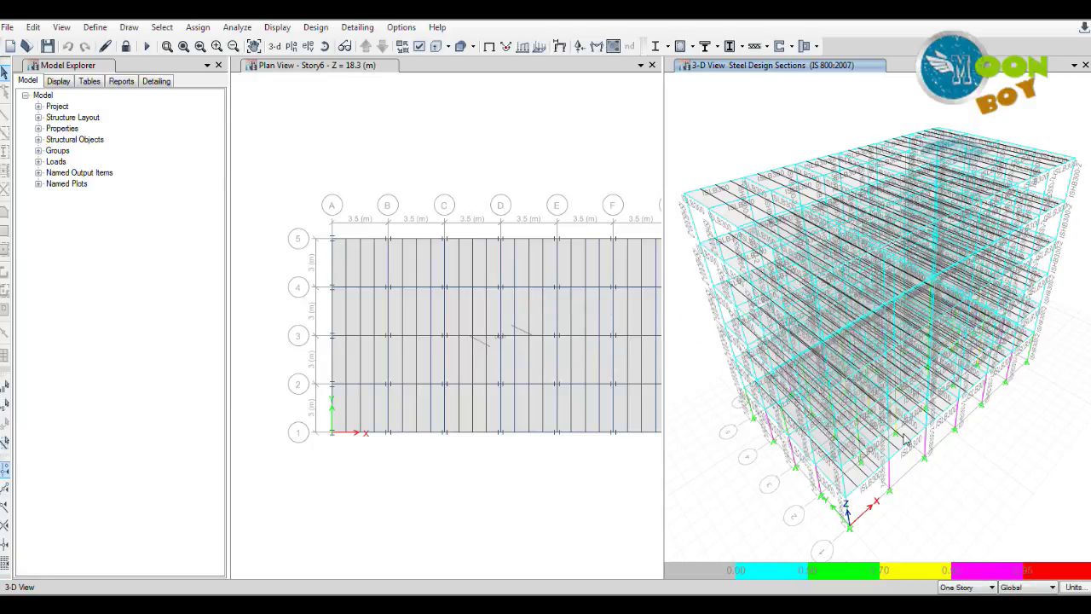